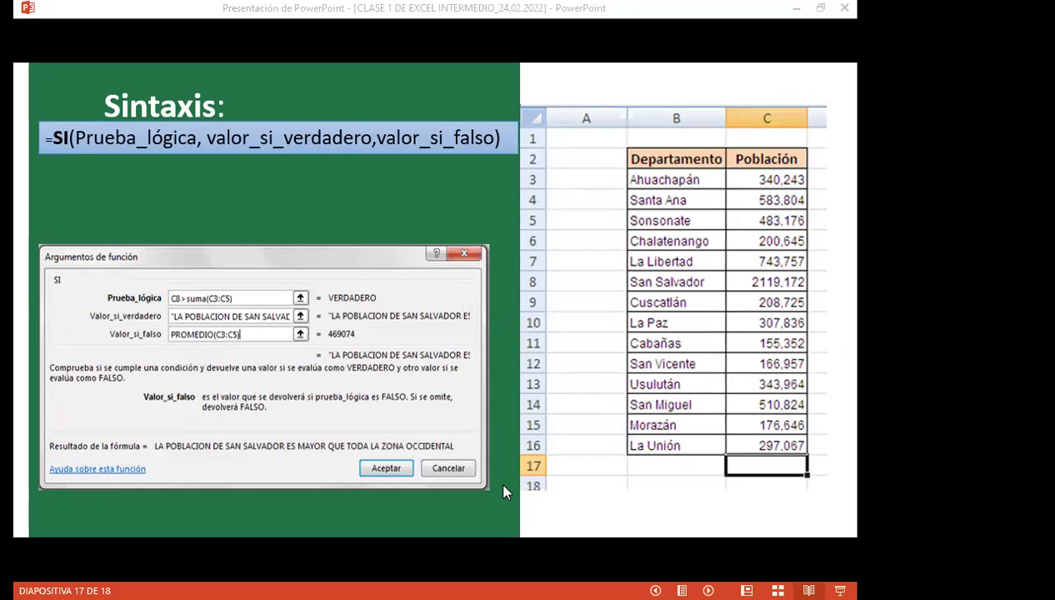
Switch to the Excel workbook and review the HOLA/ADIOS exercise instructions on sheet SI 1.
{"action": "key", "text": "alt+Tab"}
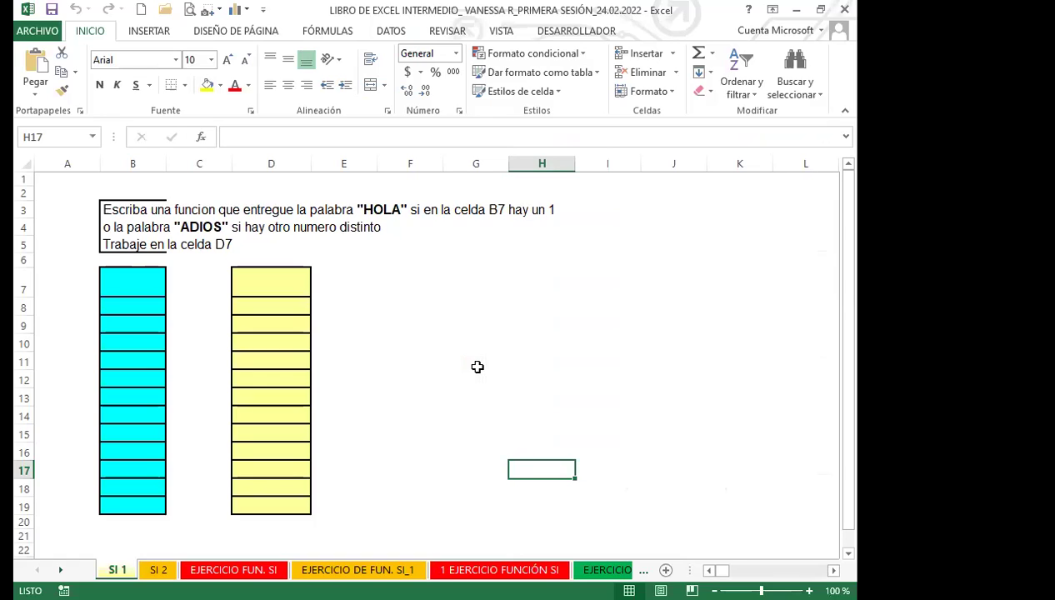
{"action": "left_click", "coordinate": [491, 345]}
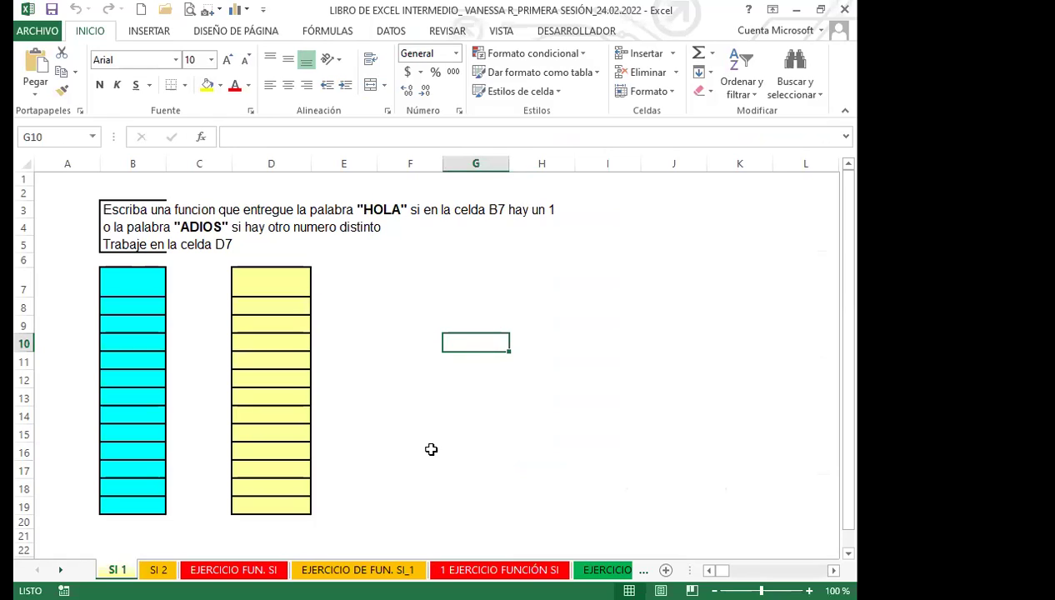
{"action": "left_click", "coordinate": [372, 438]}
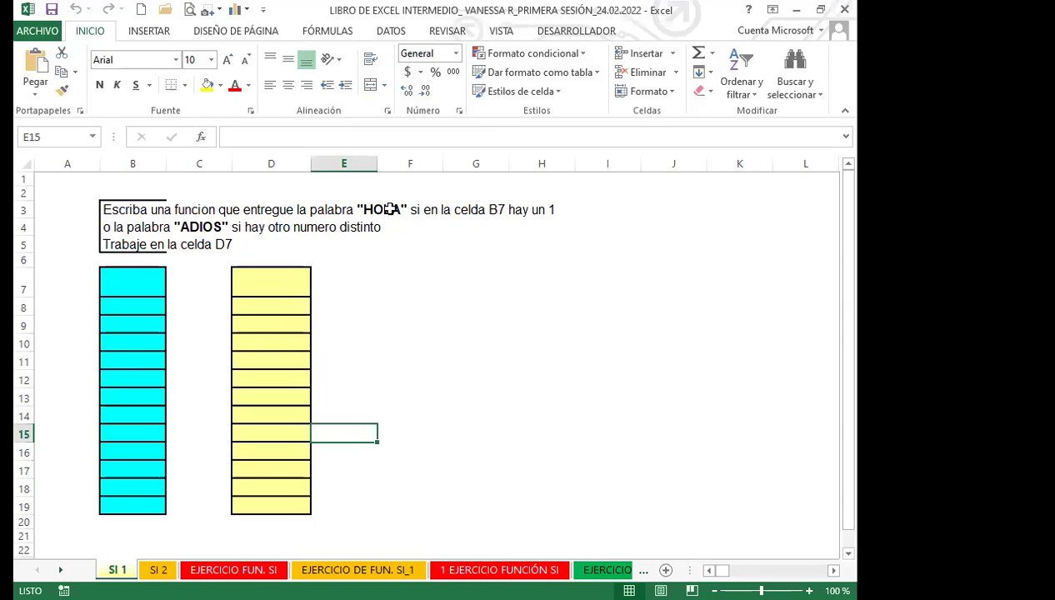
{"action": "left_click", "coordinate": [271, 277]}
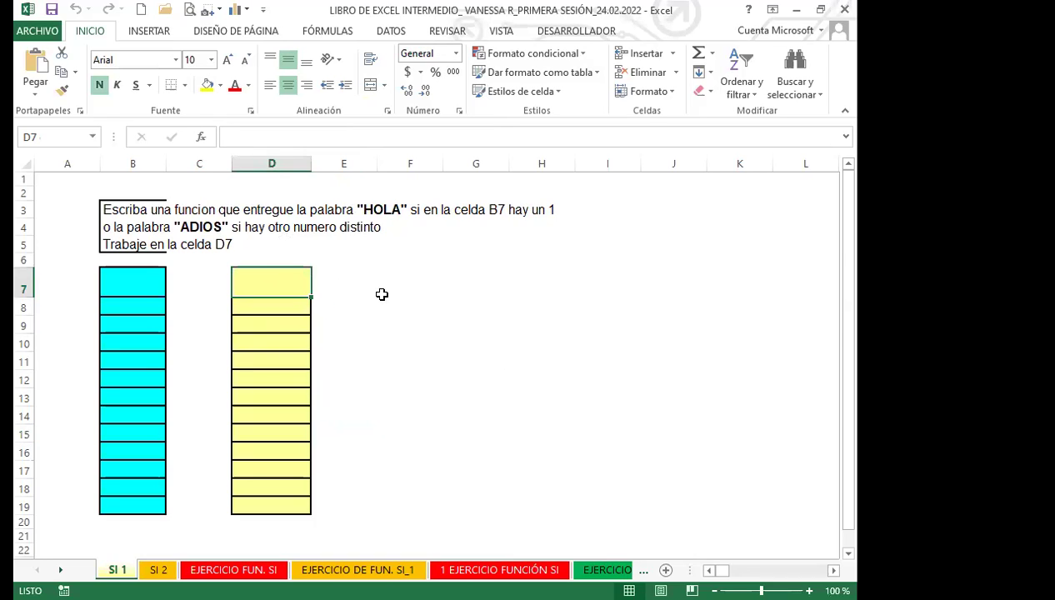
{"action": "left_click", "coordinate": [142, 278]}
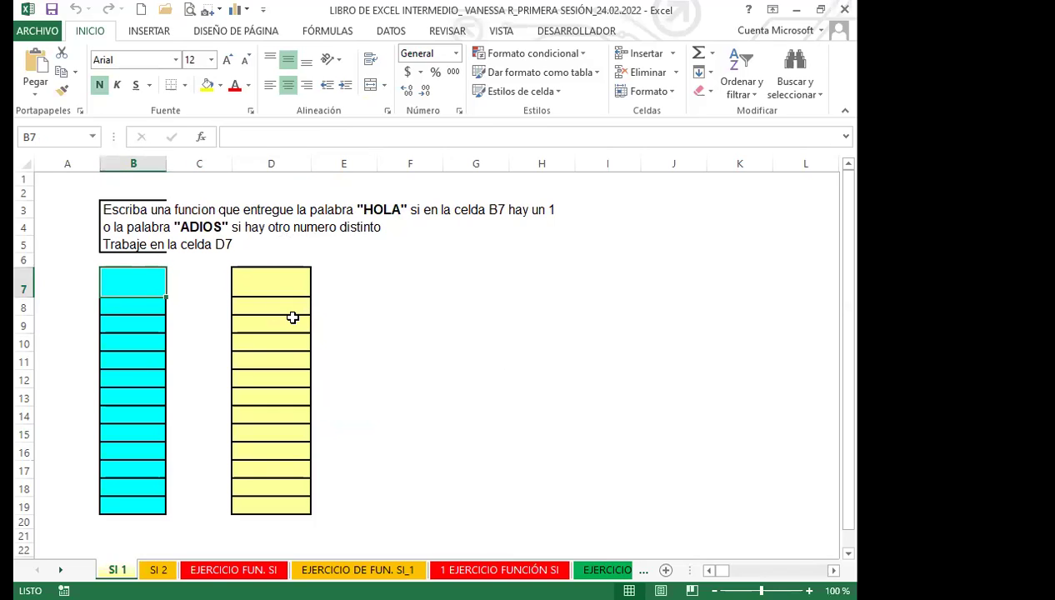
{"action": "type", "text": "4"}
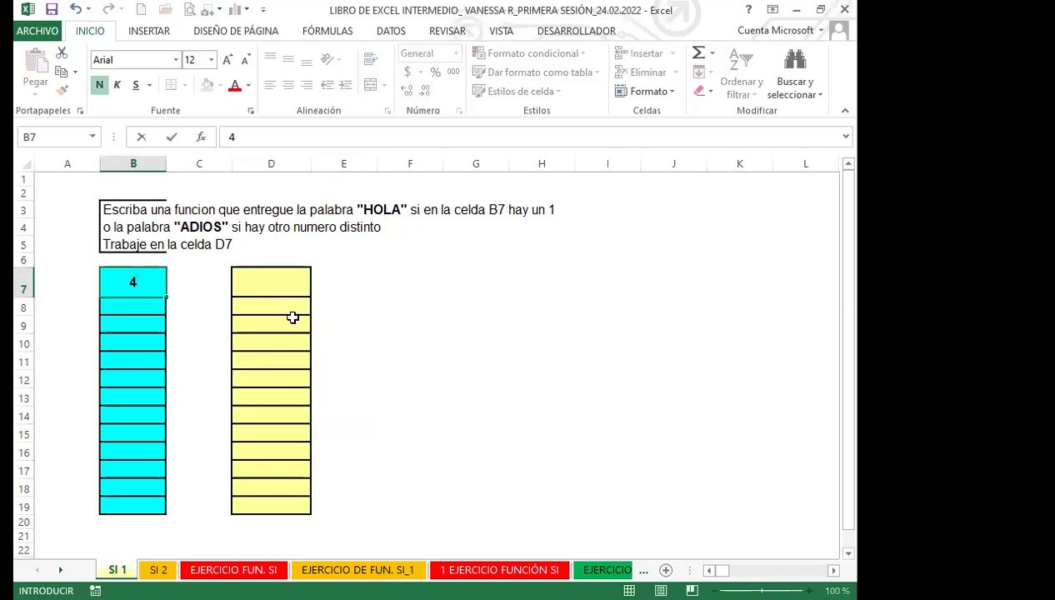
{"action": "key", "text": "Return"}
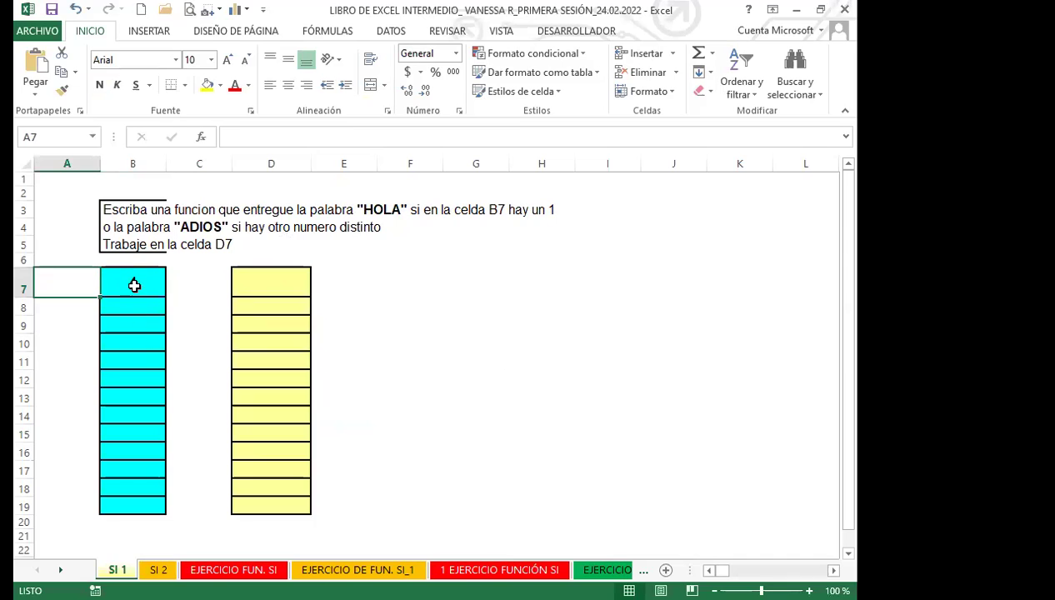
Enter 1, 2, 5, 7 and 9 down cells B7 to B11 of the blue column.
{"action": "left_click", "coordinate": [135, 278]}
{"action": "key", "text": "Return"}
{"action": "type", "text": "2"}
{"action": "key", "text": "Return"}
{"action": "type", "text": "5"}
{"action": "key", "text": "Return"}
{"action": "type", "text": "7"}
{"action": "key", "text": "Return"}
{"action": "type", "text": "9"}
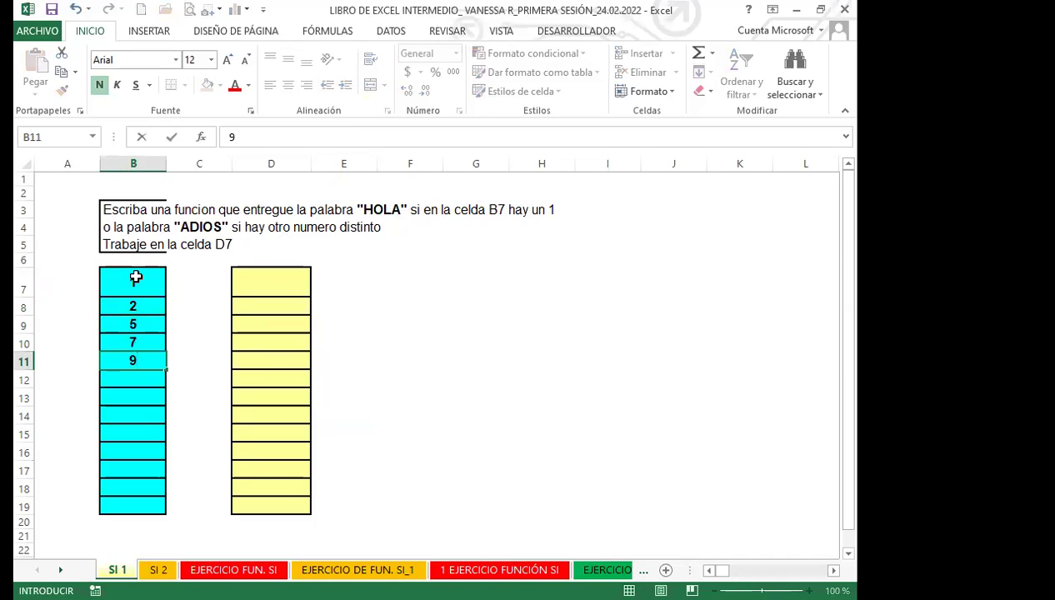
{"action": "key", "text": "Return"}
Continue the blue column with 5, 4, 7, 8, 22 and 11 in cells B12 to B17.
{"action": "type", "text": "5"}
{"action": "key", "text": "Return"}
{"action": "type", "text": "4"}
{"action": "key", "text": "Return"}
{"action": "type", "text": "7"}
{"action": "key", "text": "Return"}
{"action": "type", "text": "8"}
{"action": "key", "text": "Return"}
{"action": "type", "text": "22"}
{"action": "key", "text": "Return"}
{"action": "type", "text": "11"}
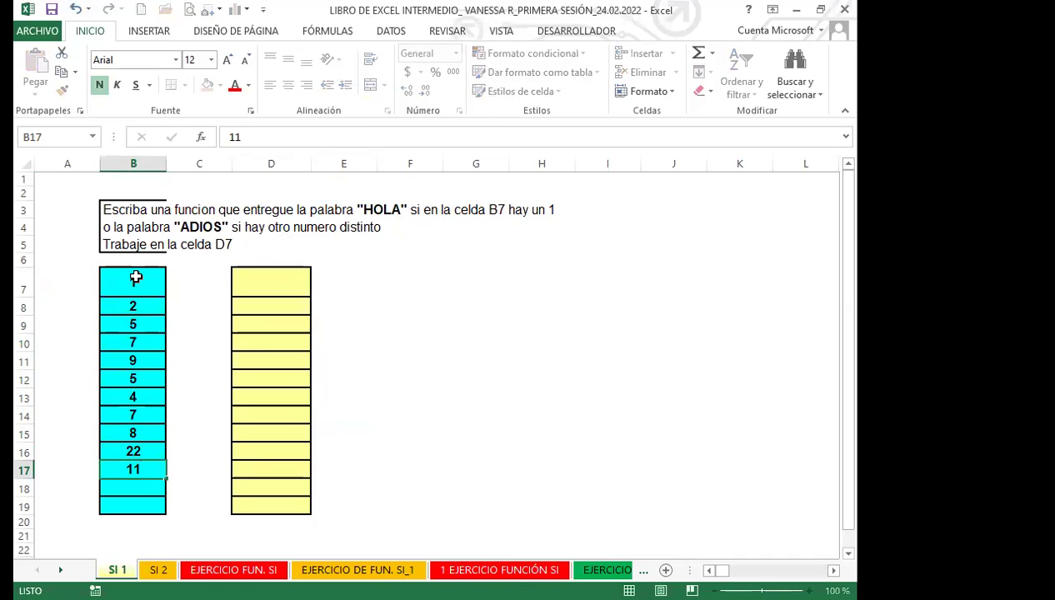
{"action": "key", "text": "Return"}
Enter 2 in B18 and 1 in B19, and change the value in B13 to 1.
{"action": "type", "text": "2"}
{"action": "key", "text": "Return"}
{"action": "type", "text": "1"}
{"action": "left_click", "coordinate": [138, 397]}
{"action": "type", "text": "1"}
Start an SI function in cell D7 with B7=1 as its logical test.
{"action": "left_click", "coordinate": [262, 286]}
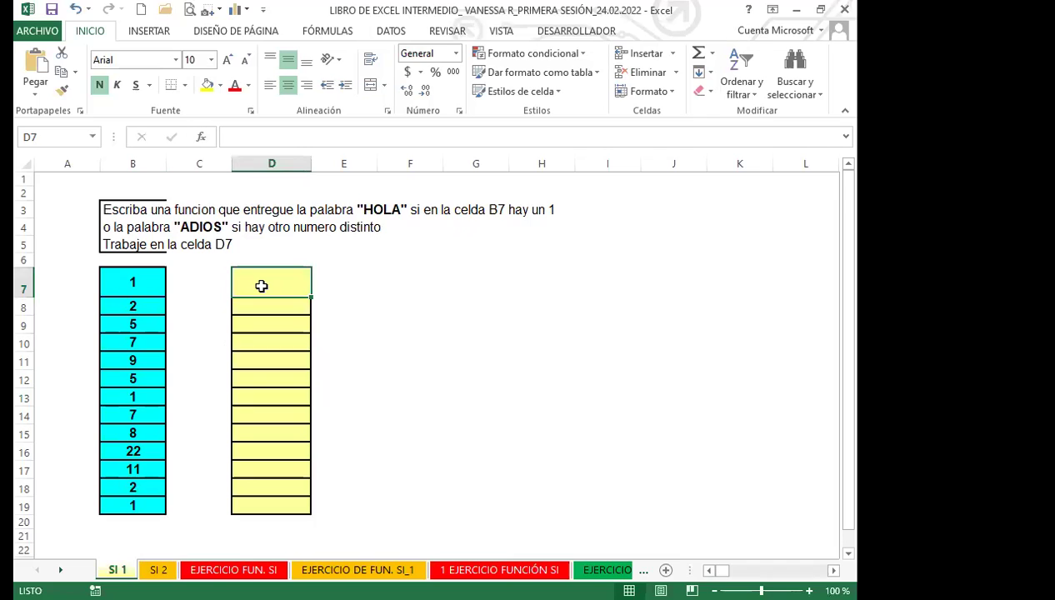
{"action": "type", "text": "="}
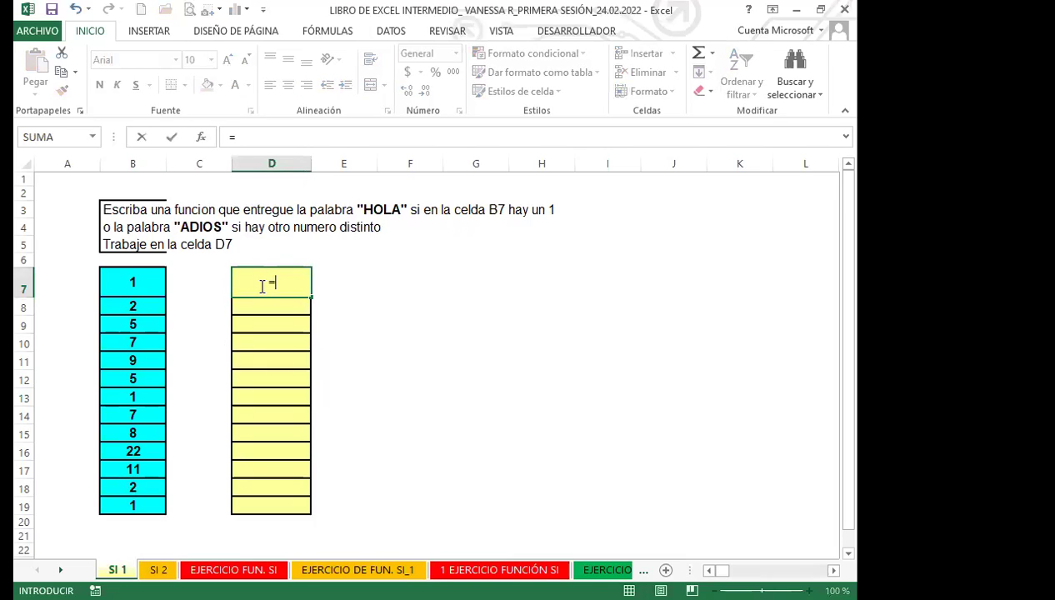
{"action": "type", "text": "SI"}
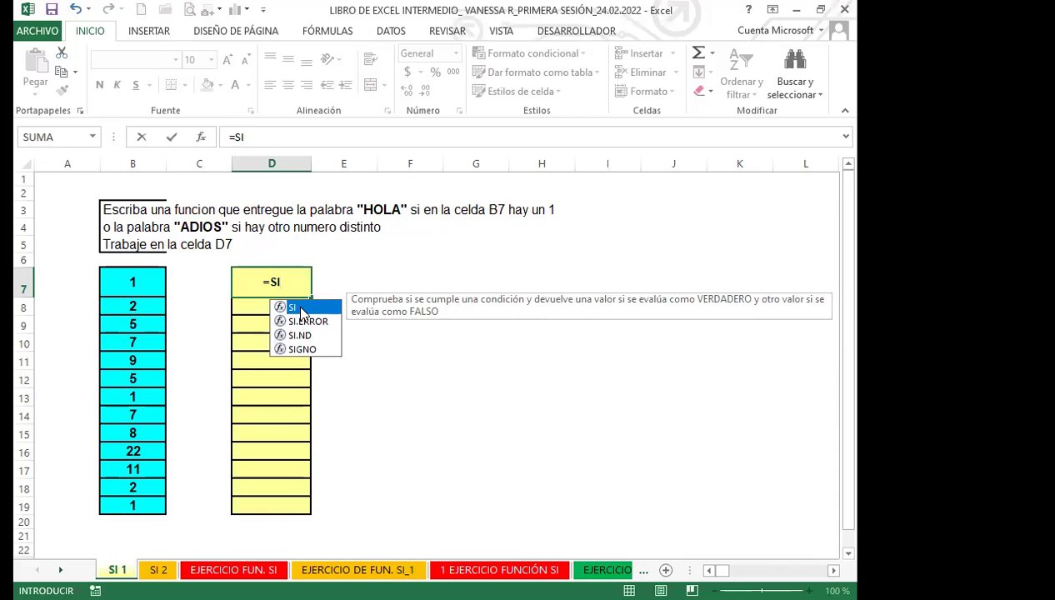
{"action": "double_click", "coordinate": [293, 307]}
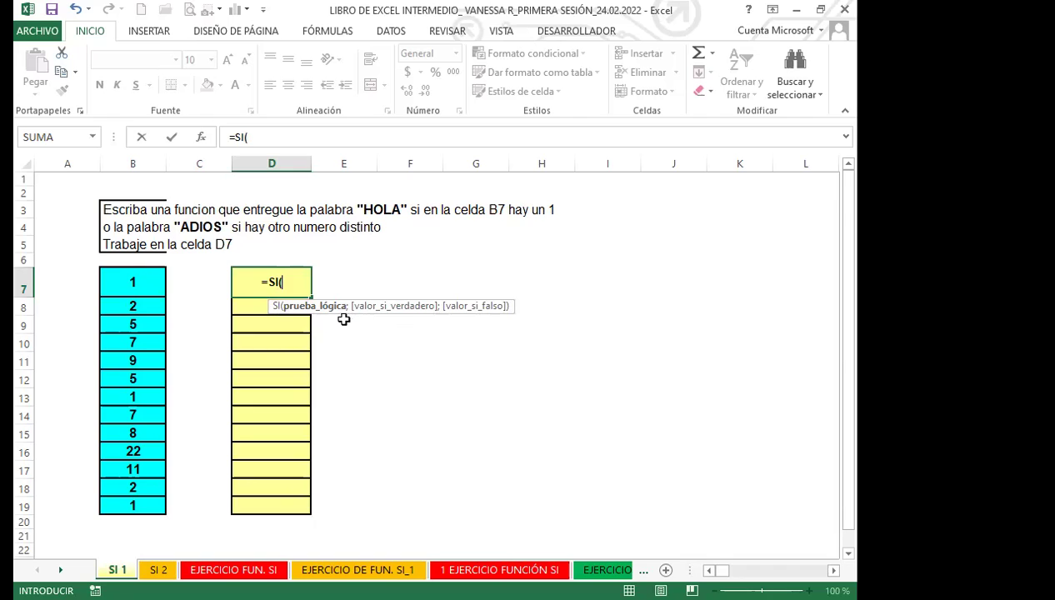
{"action": "left_click", "coordinate": [137, 285]}
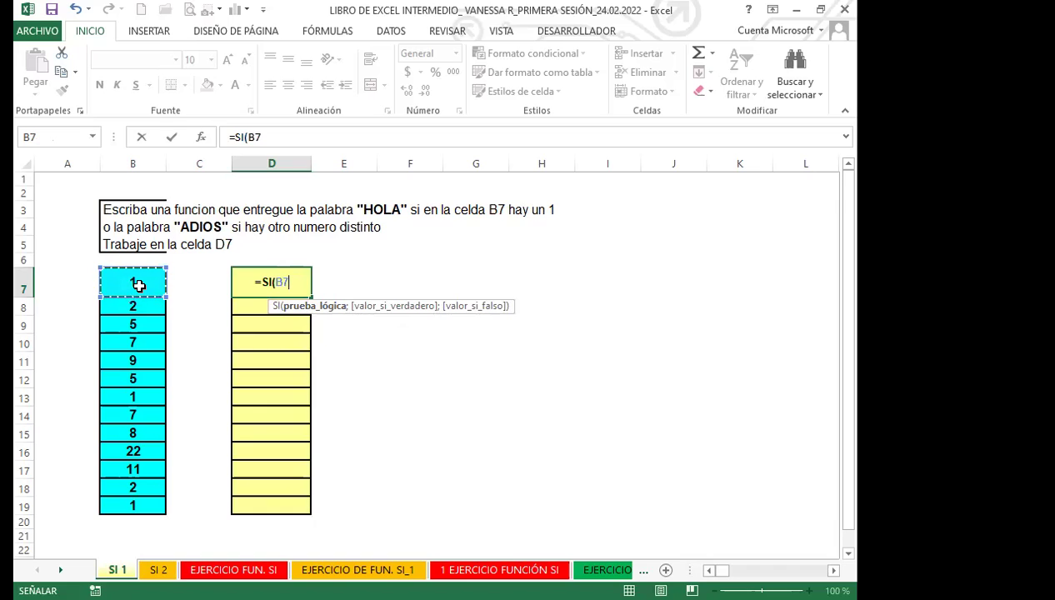
{"action": "type", "text": "="}
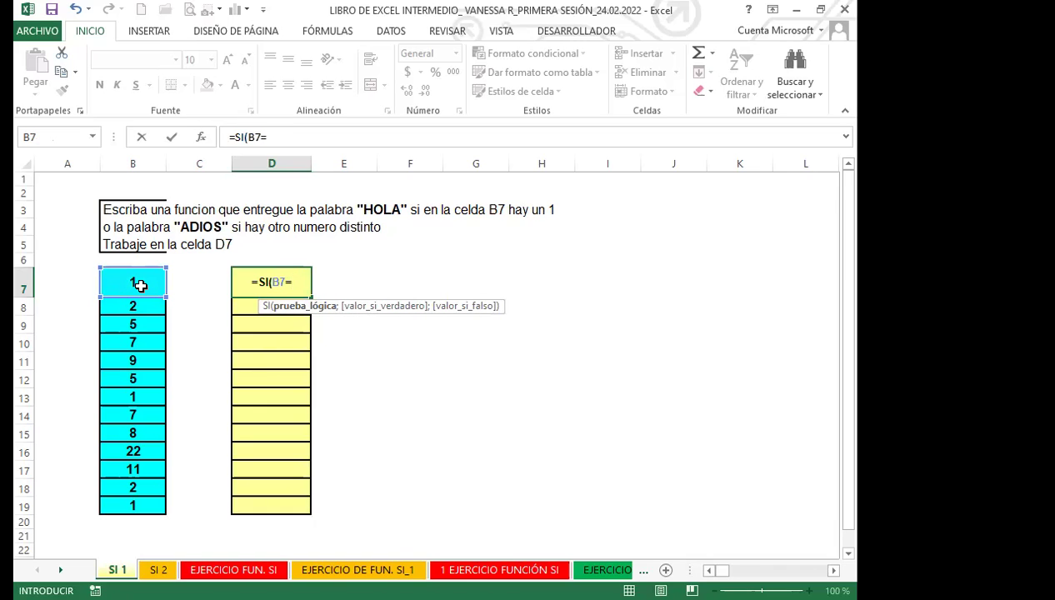
{"action": "type", "text": "1"}
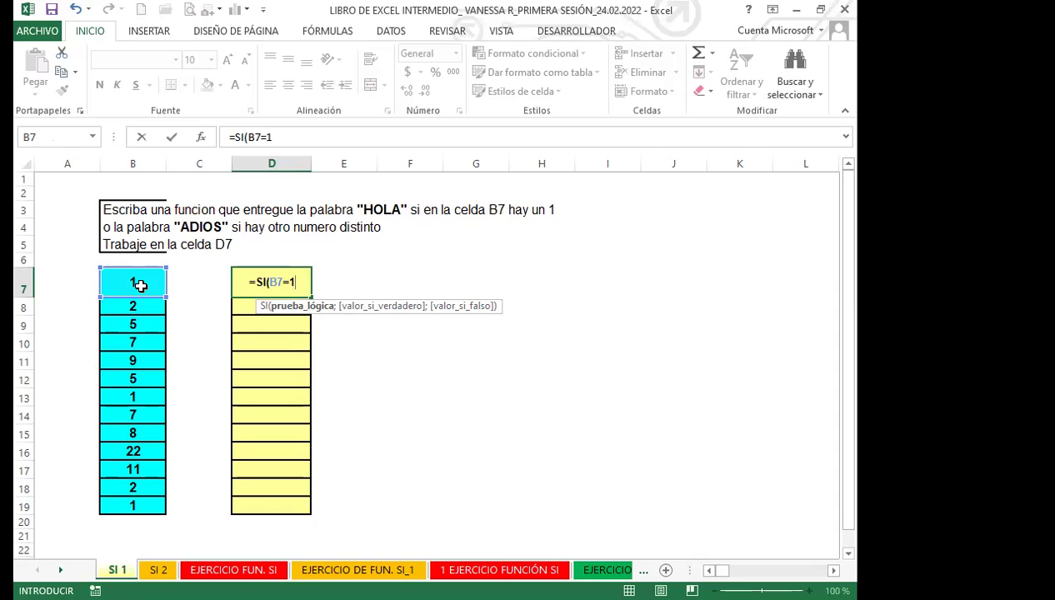
{"action": "type", "text": ";"}
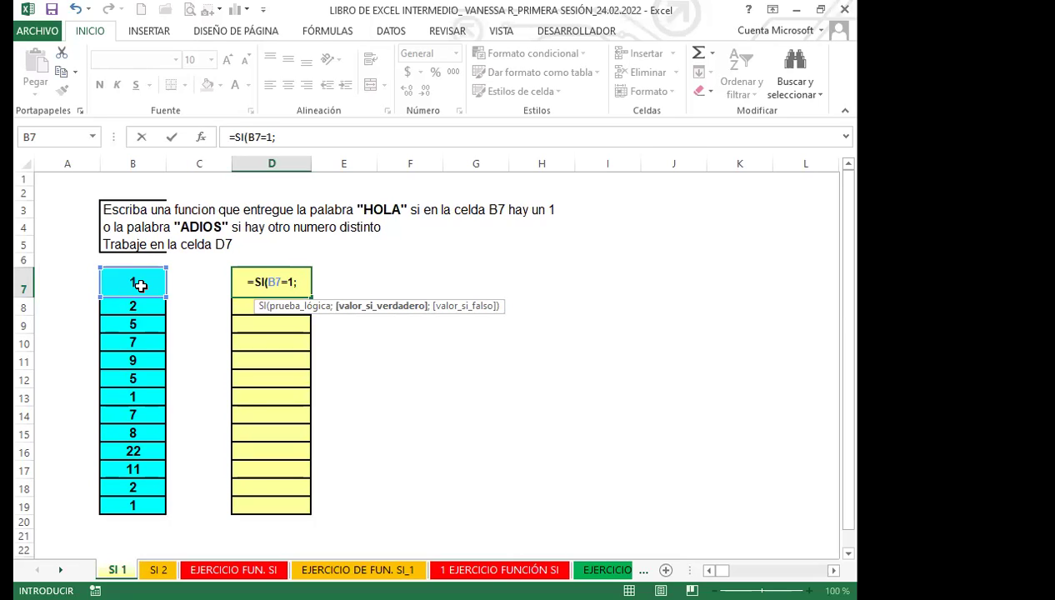
Complete the D7 formula so it returns "HOLA" when true and "ADIOS" when false.
{"action": "type", "text": "\""}
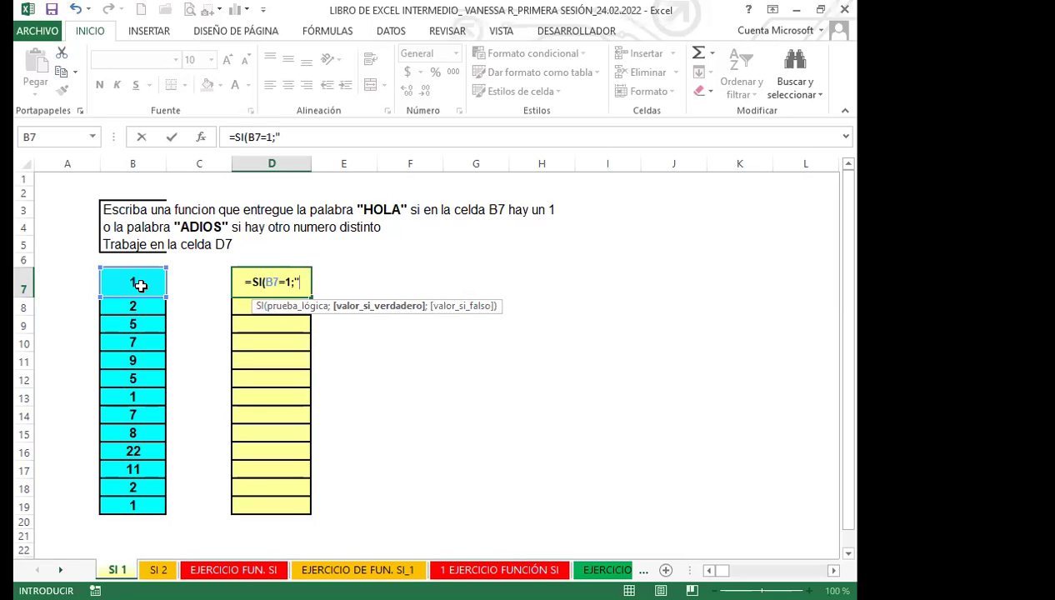
{"action": "type", "text": "HOLA"}
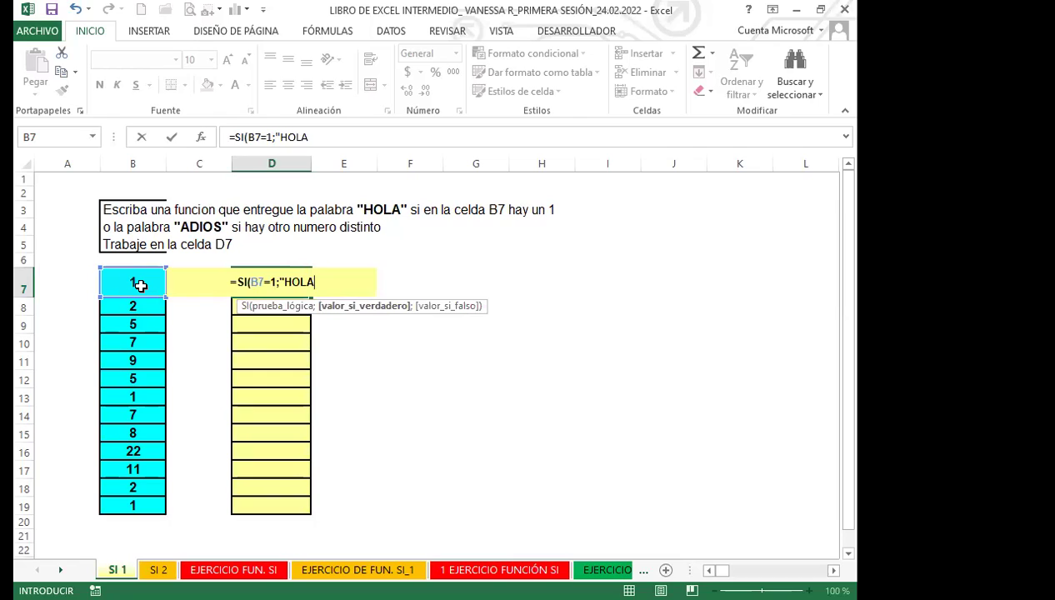
{"action": "type", "text": "!"}
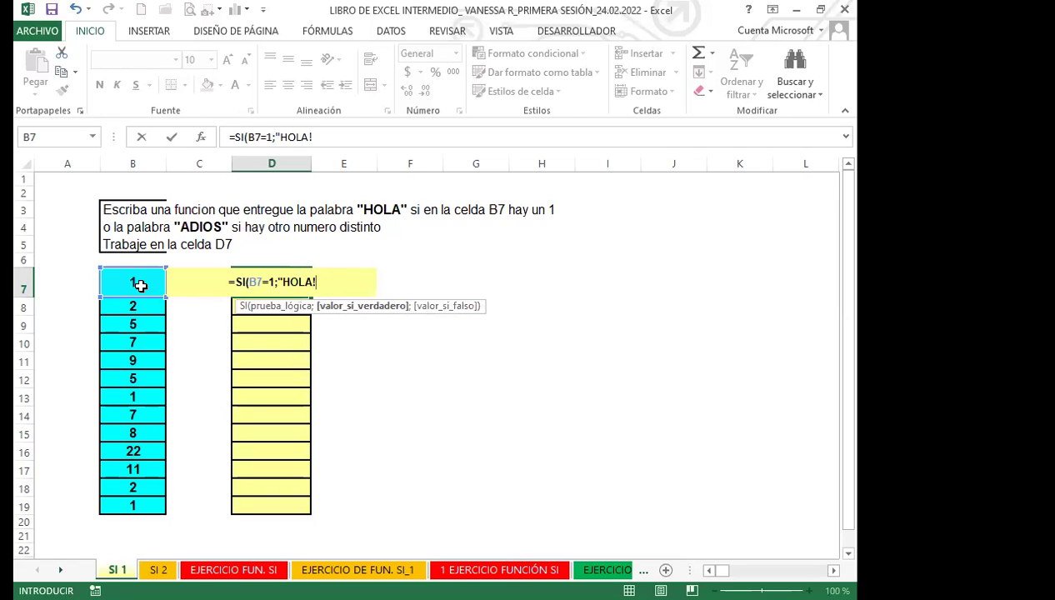
{"action": "key", "text": "BackSpace"}
{"action": "type", "text": "\""}
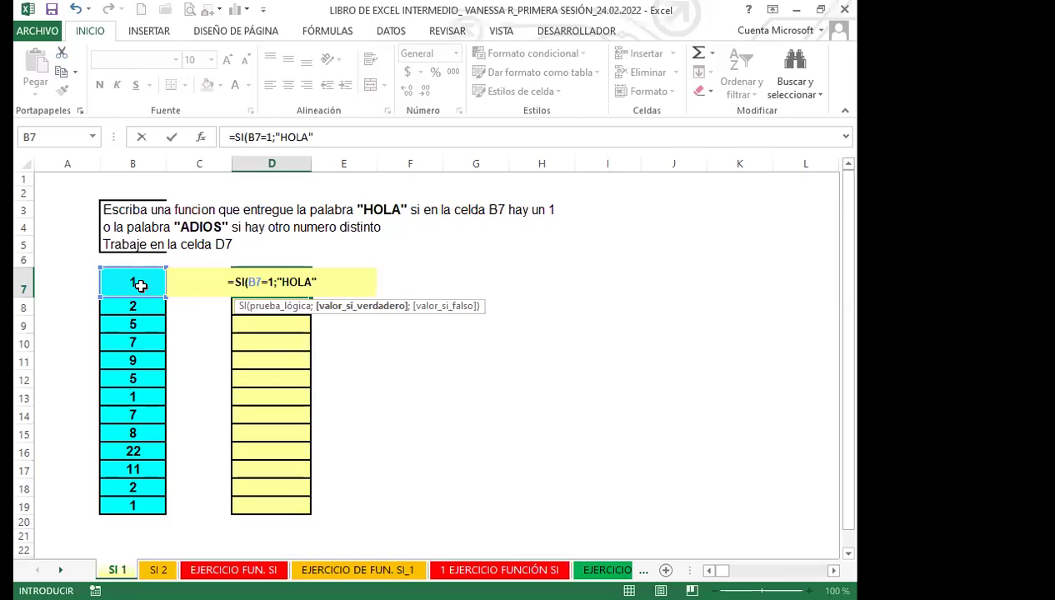
{"action": "type", "text": ";"}
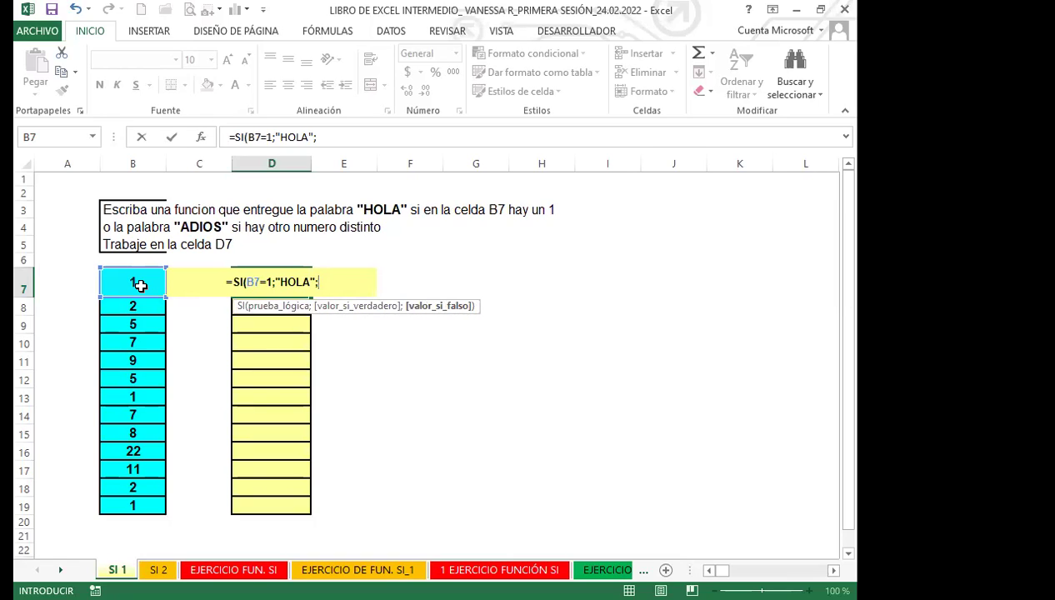
{"action": "type", "text": "\""}
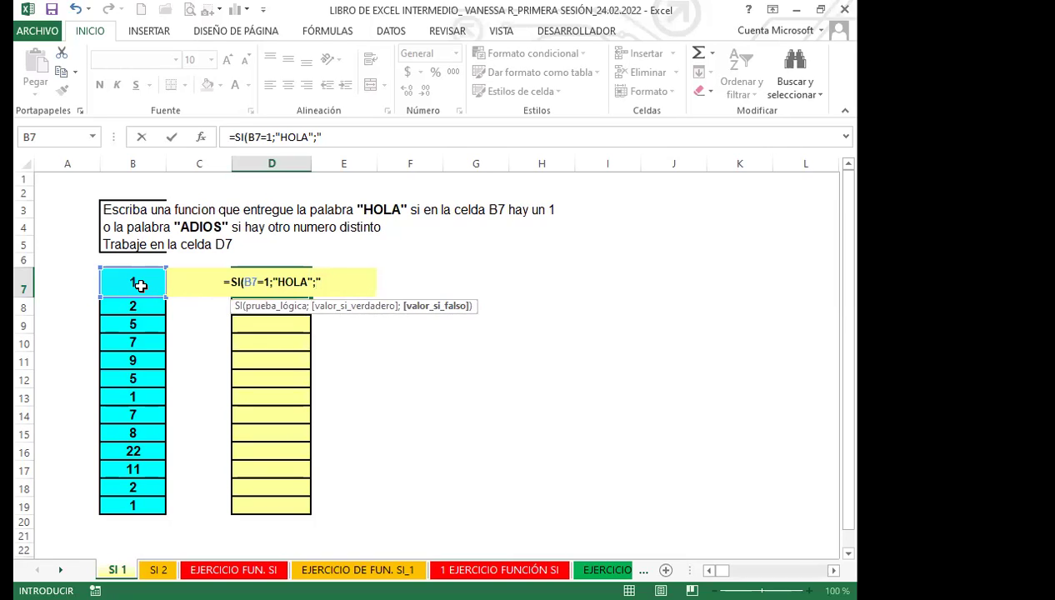
{"action": "type", "text": "ADIOS"}
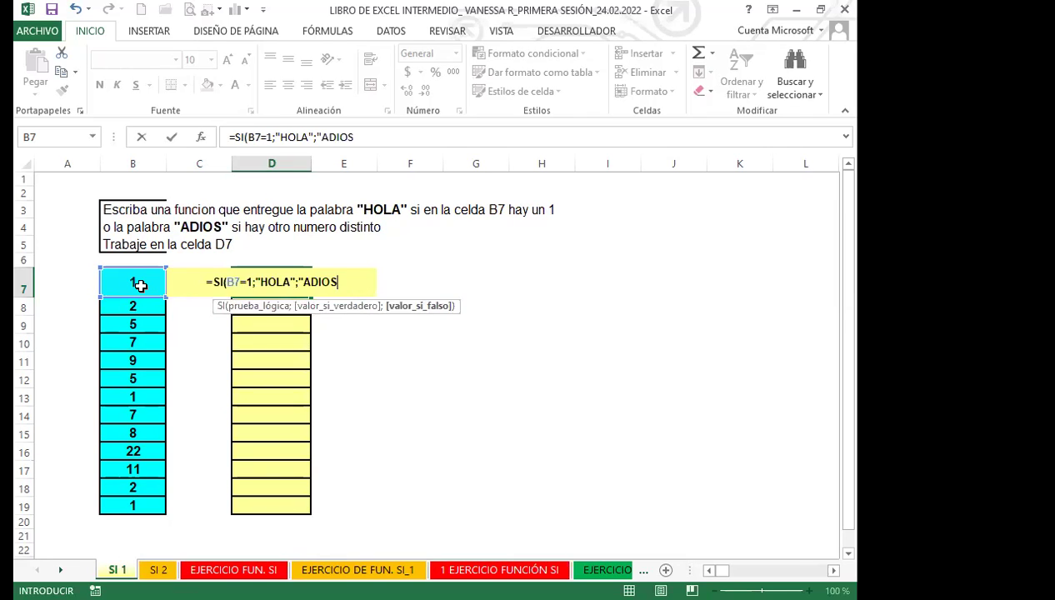
{"action": "type", "text": "\""}
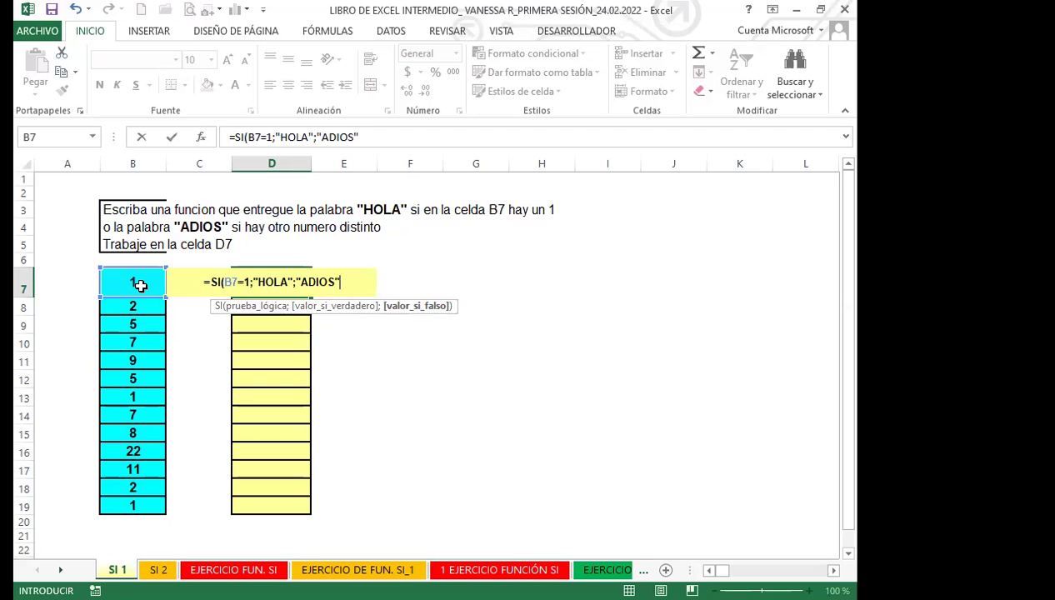
{"action": "key", "text": "Return"}
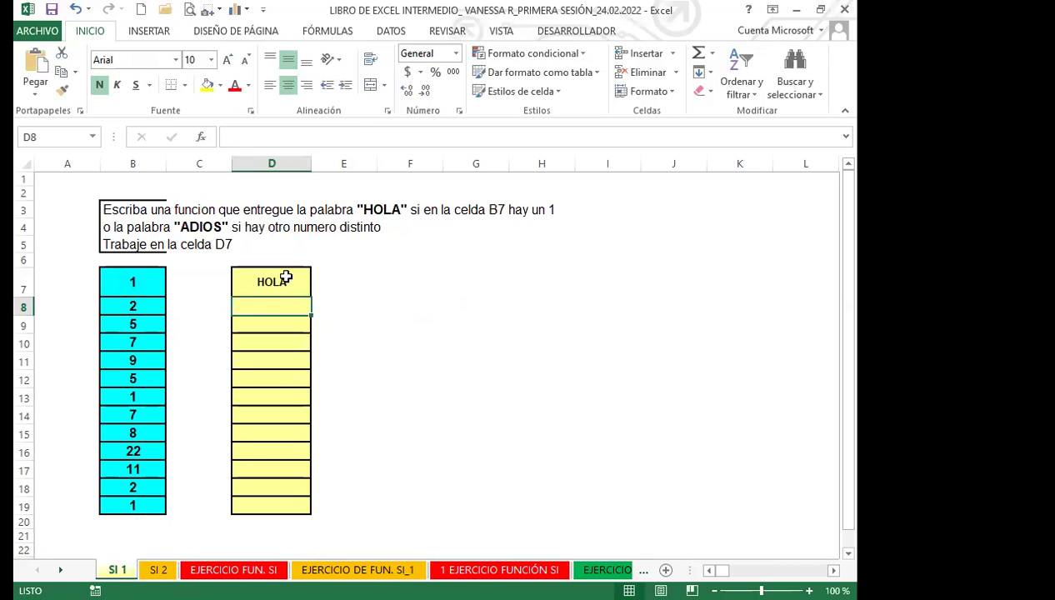
Review the SI formula in D7 and copy it down the yellow column through D19.
{"action": "left_click", "coordinate": [247, 286]}
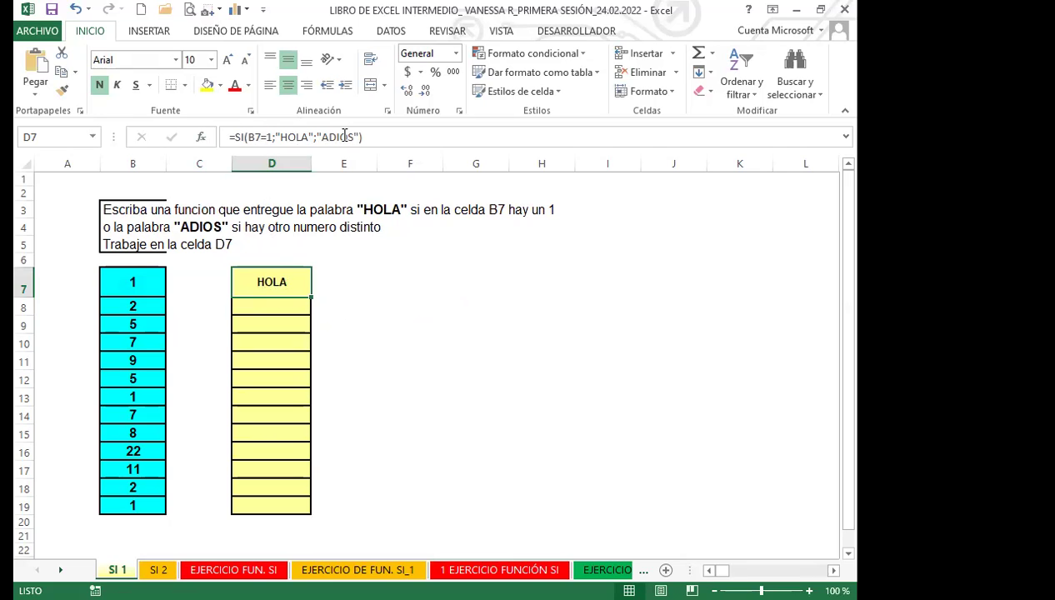
{"action": "left_click", "coordinate": [380, 136]}
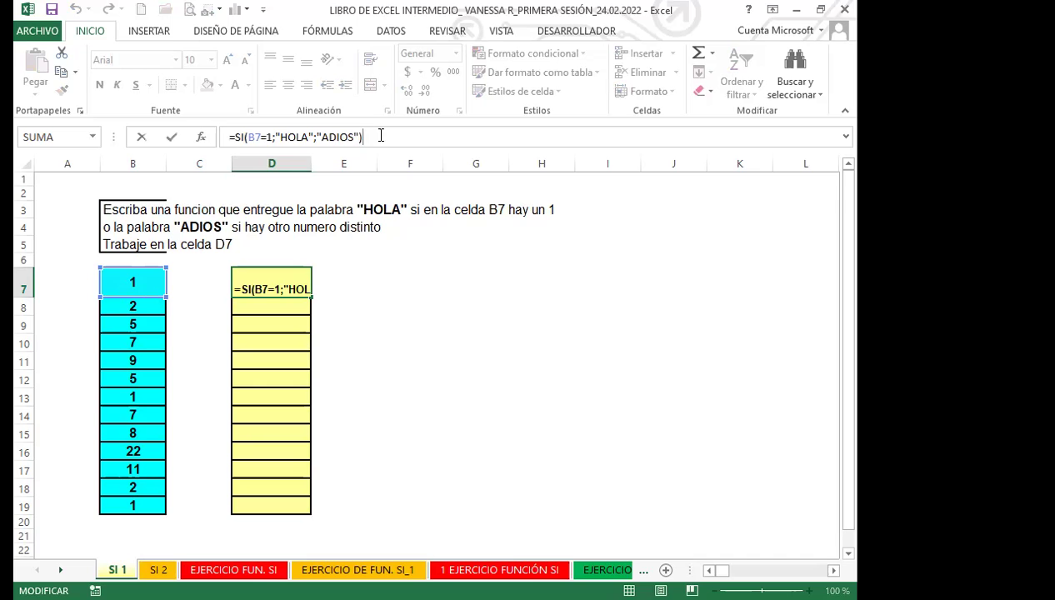
{"action": "key", "text": "Return"}
{"action": "left_click", "coordinate": [287, 285]}
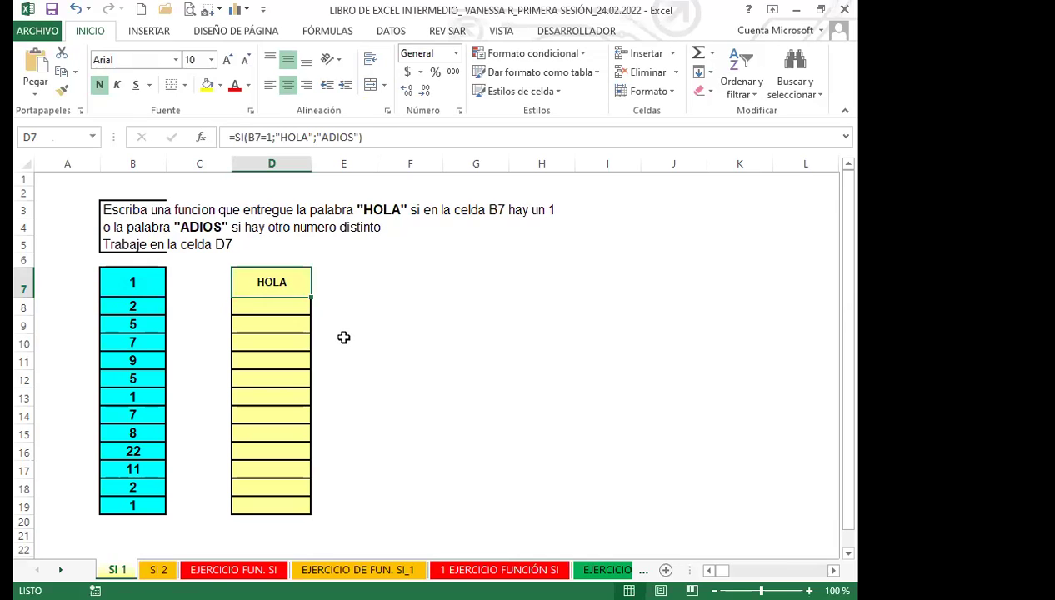
{"action": "scroll", "coordinate": [344, 337], "scroll_direction": "down", "scroll_amount": 3}
{"action": "scroll", "coordinate": [331, 322], "scroll_direction": "up", "scroll_amount": 2}
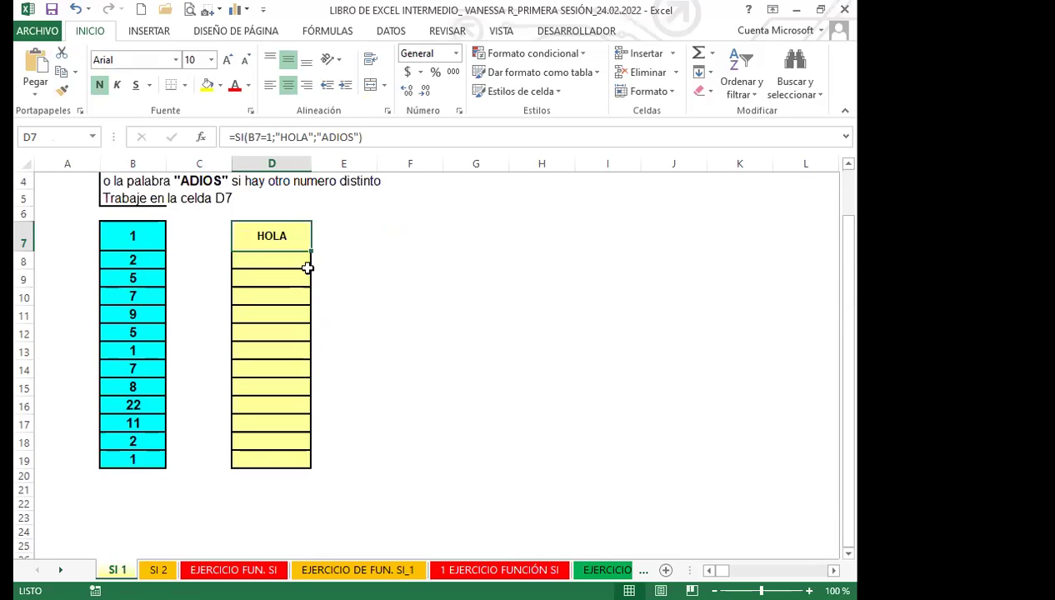
{"action": "left_click_drag", "start_coordinate": [312, 250], "coordinate": [293, 463]}
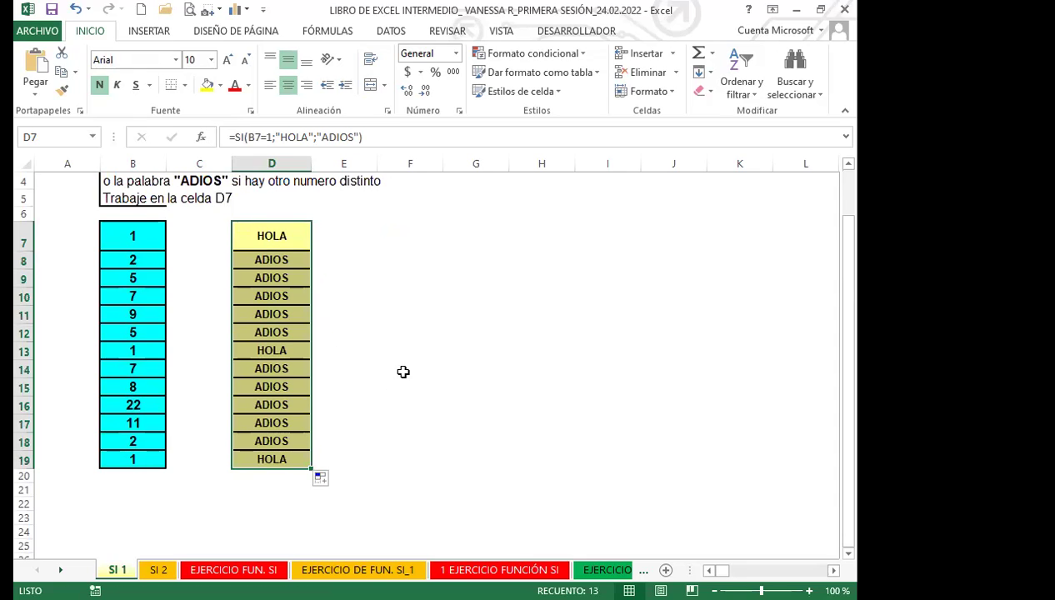
Check the column D results against the column B numbers, examining cells D13, D7 and D19.
{"action": "scroll", "coordinate": [398, 370], "scroll_direction": "up", "scroll_amount": 1}
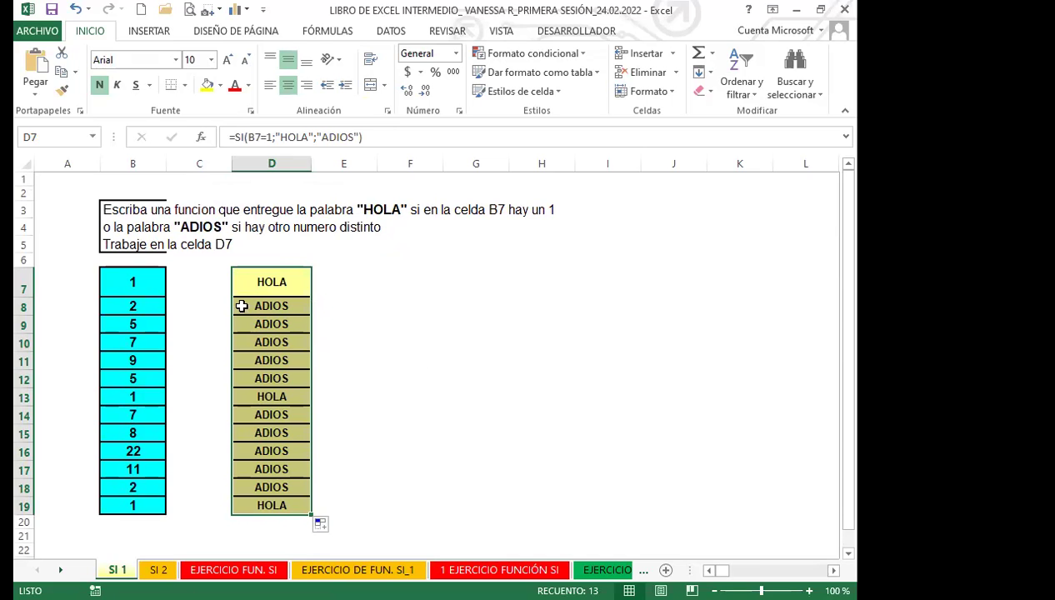
{"action": "scroll", "coordinate": [168, 381], "scroll_direction": "down", "scroll_amount": 1}
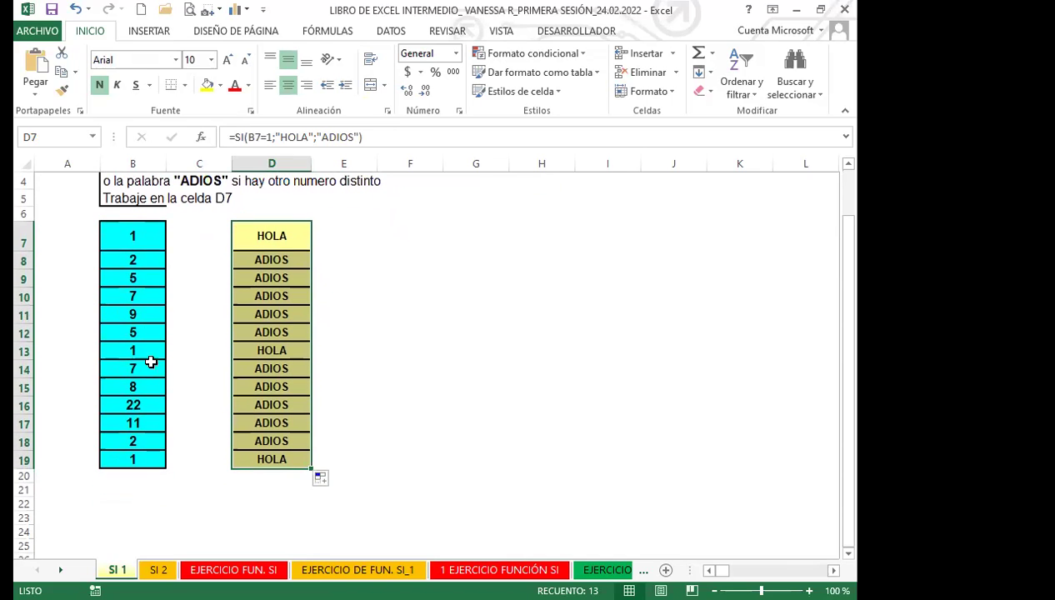
{"action": "left_click", "coordinate": [257, 353]}
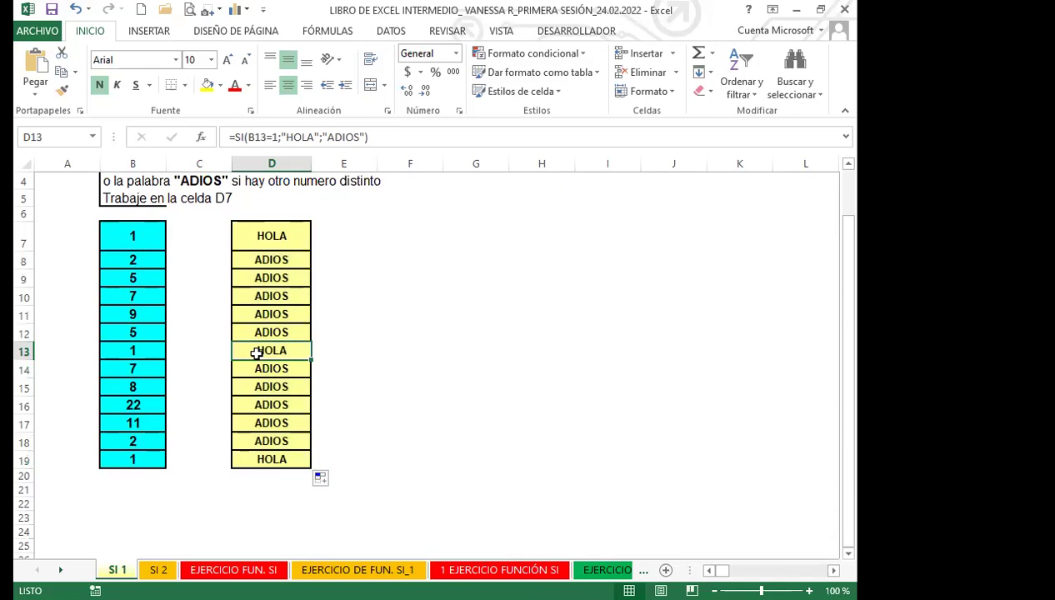
{"action": "left_click", "coordinate": [283, 232]}
{"action": "left_click", "coordinate": [284, 459], "text": "ctrl"}
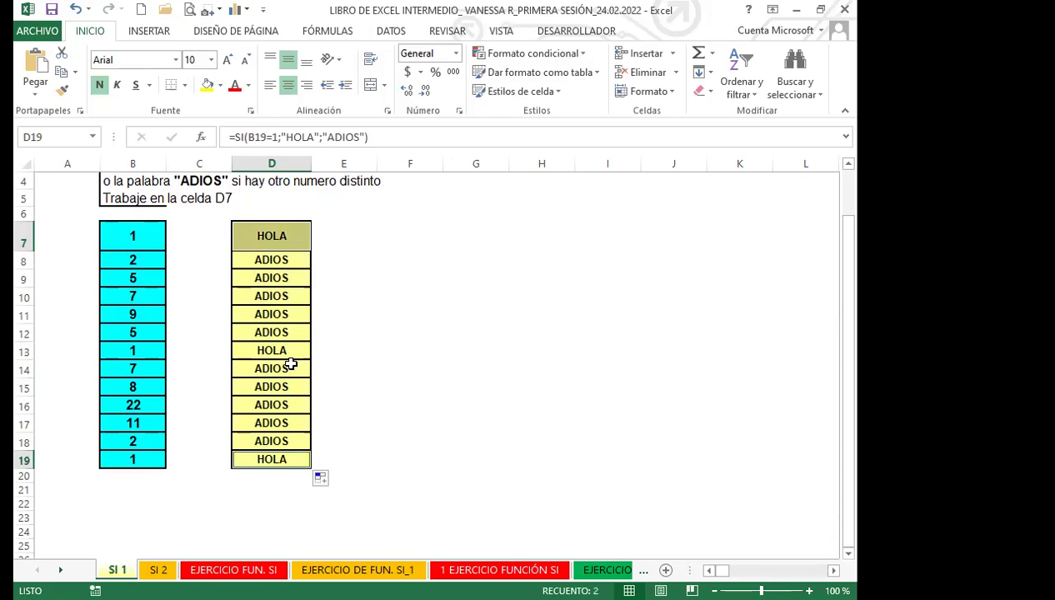
Highlight the three HOLA result cells D7, D13 and D19 with a bright yellow fill.
{"action": "left_click", "coordinate": [294, 352], "text": "ctrl"}
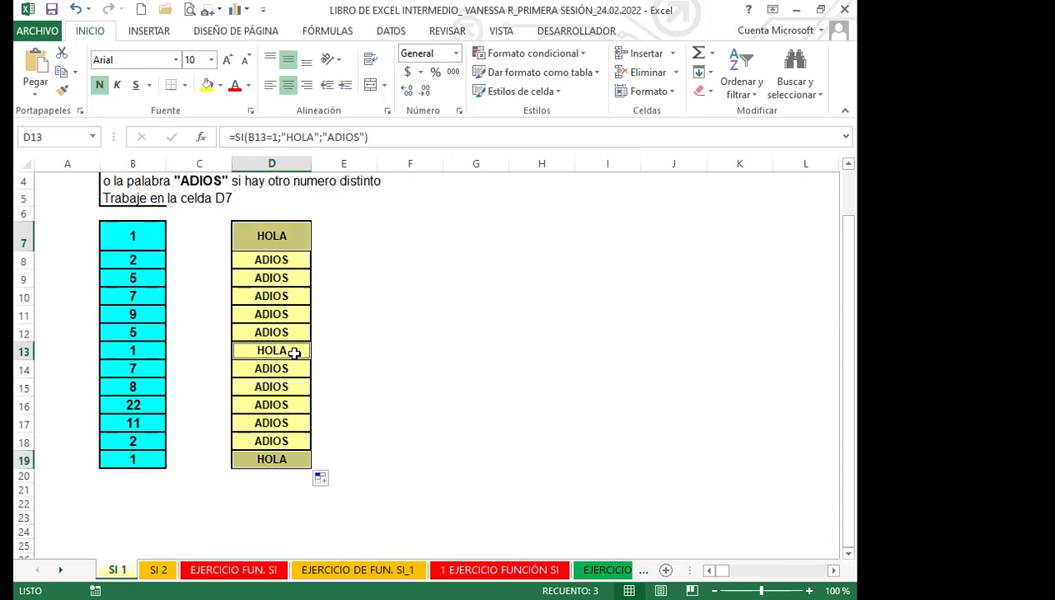
{"action": "left_click", "coordinate": [205, 85]}
{"action": "left_click", "coordinate": [375, 303]}
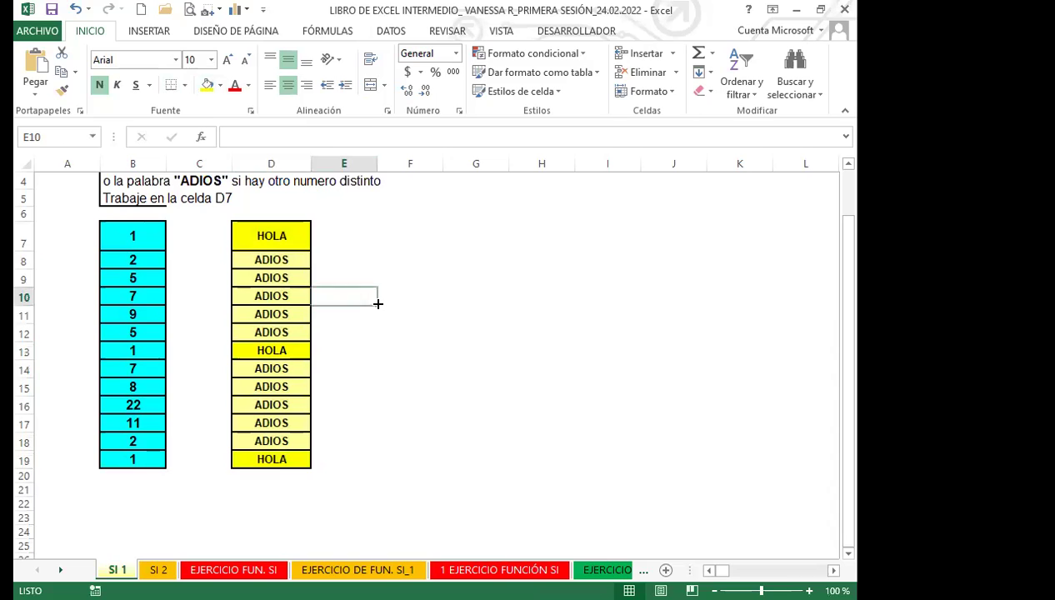
Test the formulas by changing the number in B13 to 8 and the number in B19 to 5.
{"action": "left_click", "coordinate": [123, 350]}
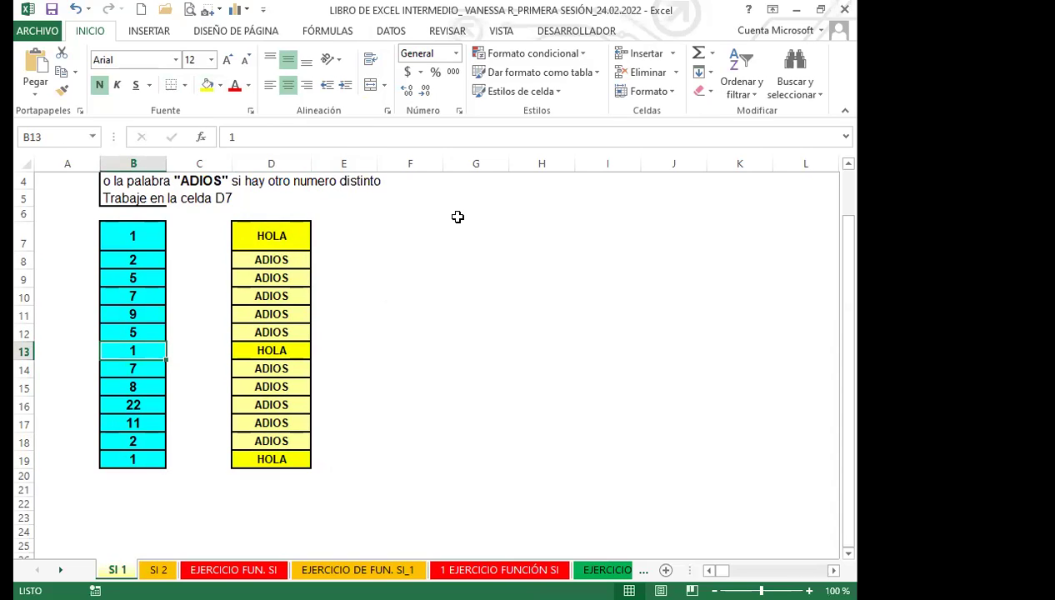
{"action": "type", "text": "8"}
{"action": "key", "text": "Return"}
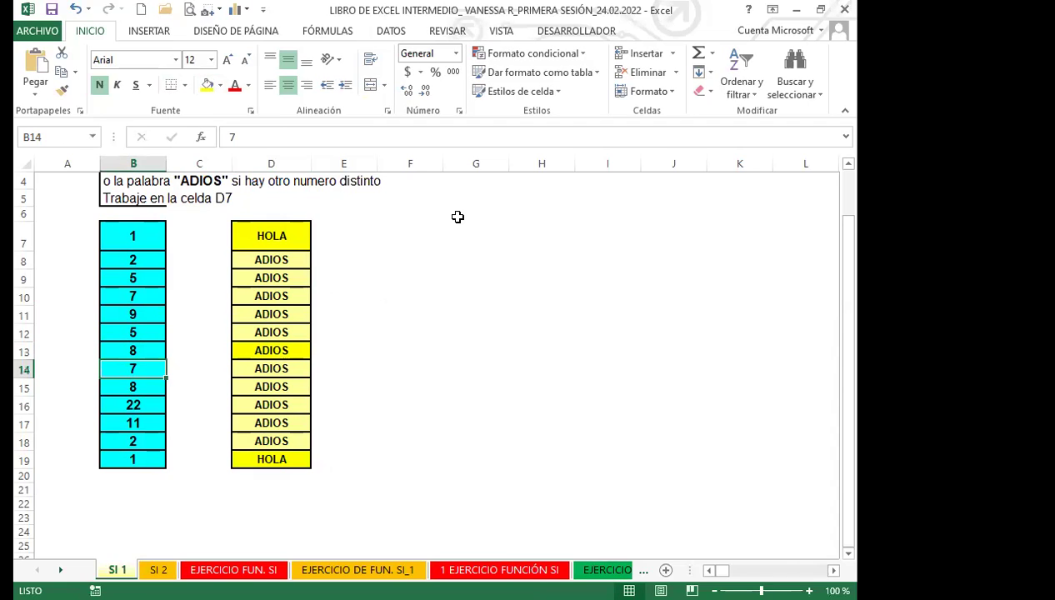
{"action": "left_click", "coordinate": [127, 454]}
{"action": "type", "text": "5"}
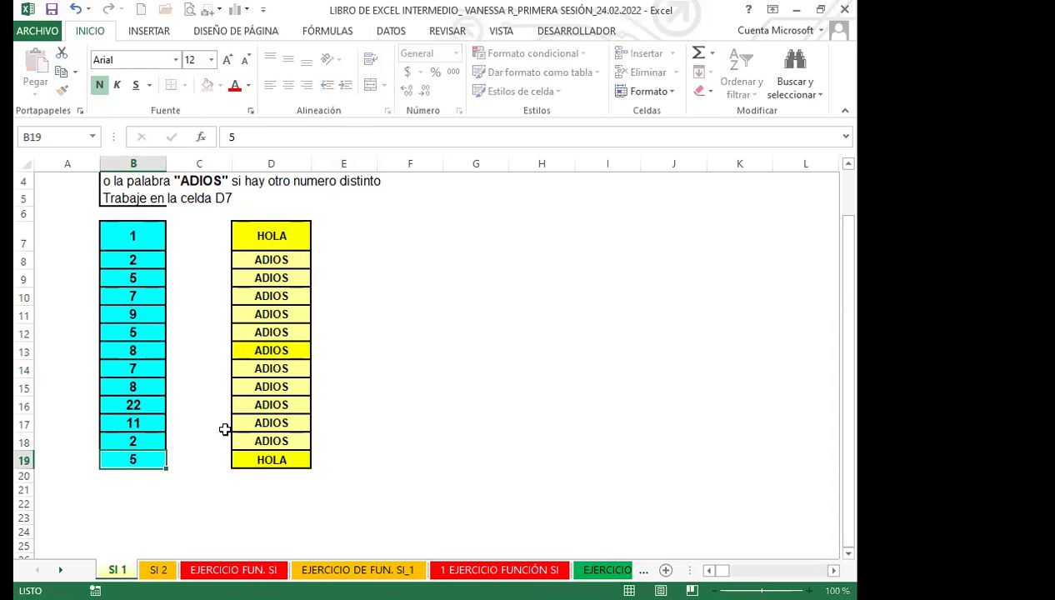
{"action": "key", "text": "Return"}
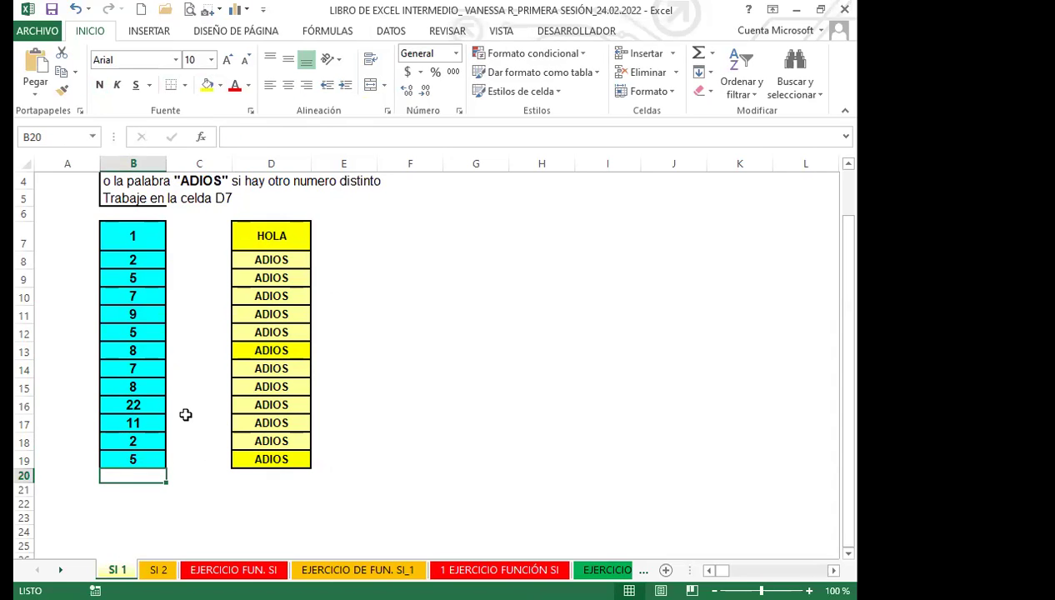
Review the number in B8 and the SI formulas in D7 and D8 against the exercise statement.
{"action": "left_click", "coordinate": [142, 264]}
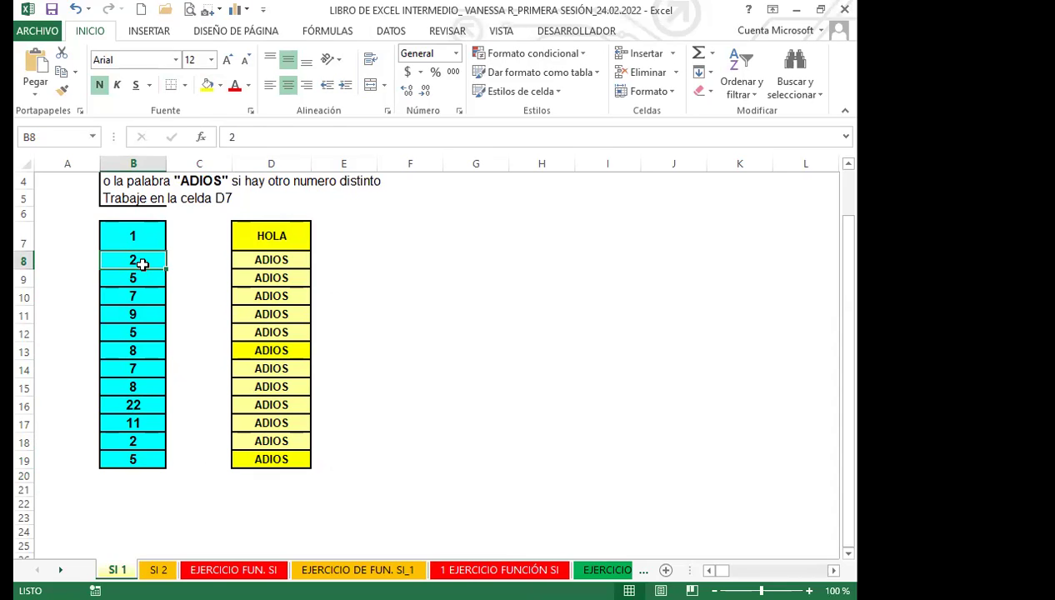
{"action": "left_click", "coordinate": [252, 238]}
{"action": "scroll", "coordinate": [242, 267], "scroll_direction": "up", "scroll_amount": 1}
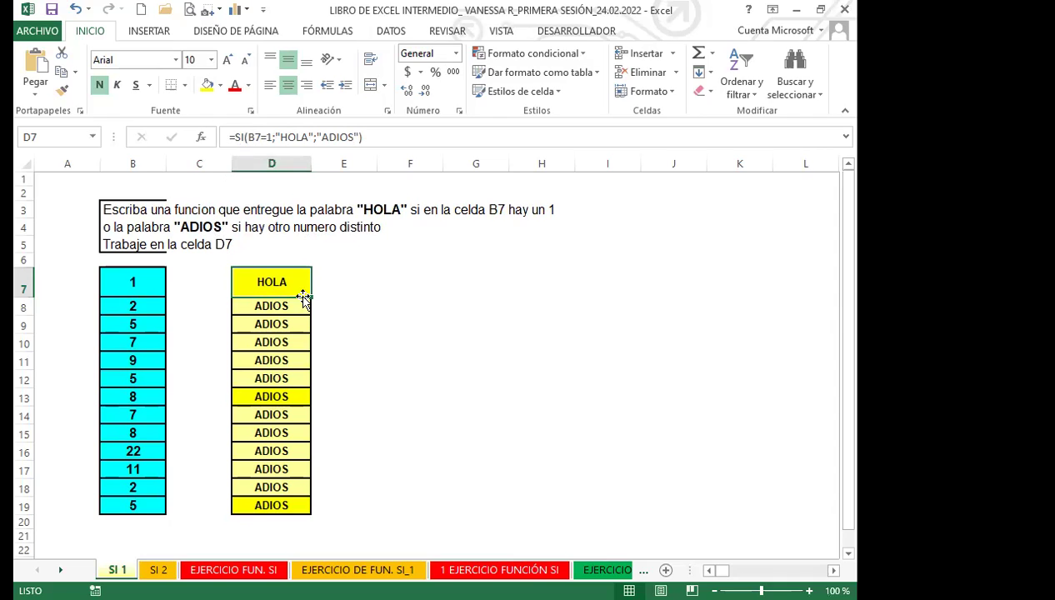
{"action": "left_click", "coordinate": [275, 306]}
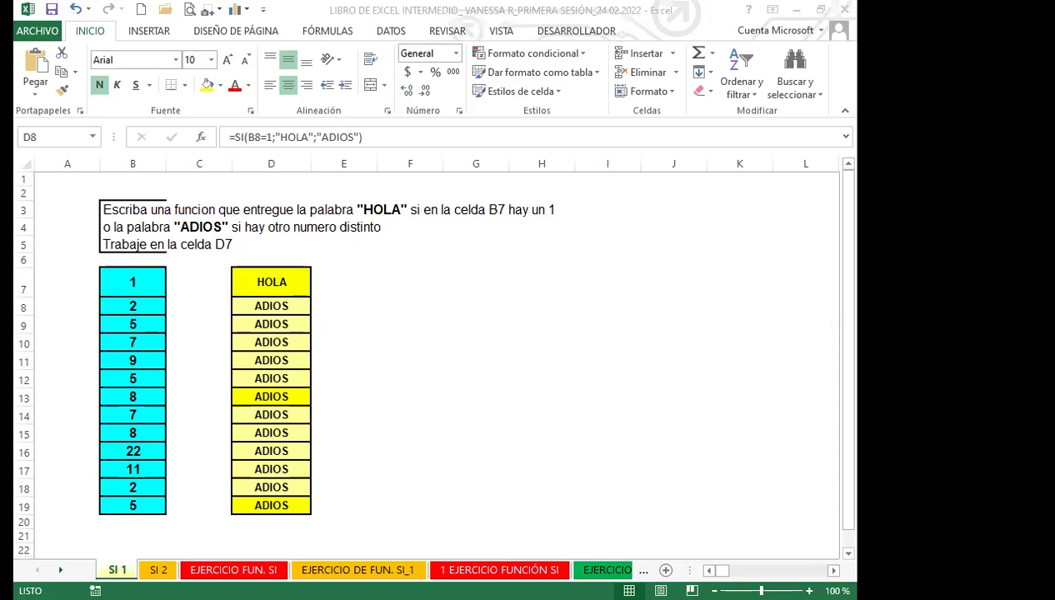
Open the EJERCICIO FUN. SI sheet and fill the Ahuachapán, Santa Ana and Sonsonate populations (C3:C5) with yellow.
{"action": "left_click", "coordinate": [158, 570]}
{"action": "left_click", "coordinate": [227, 570]}
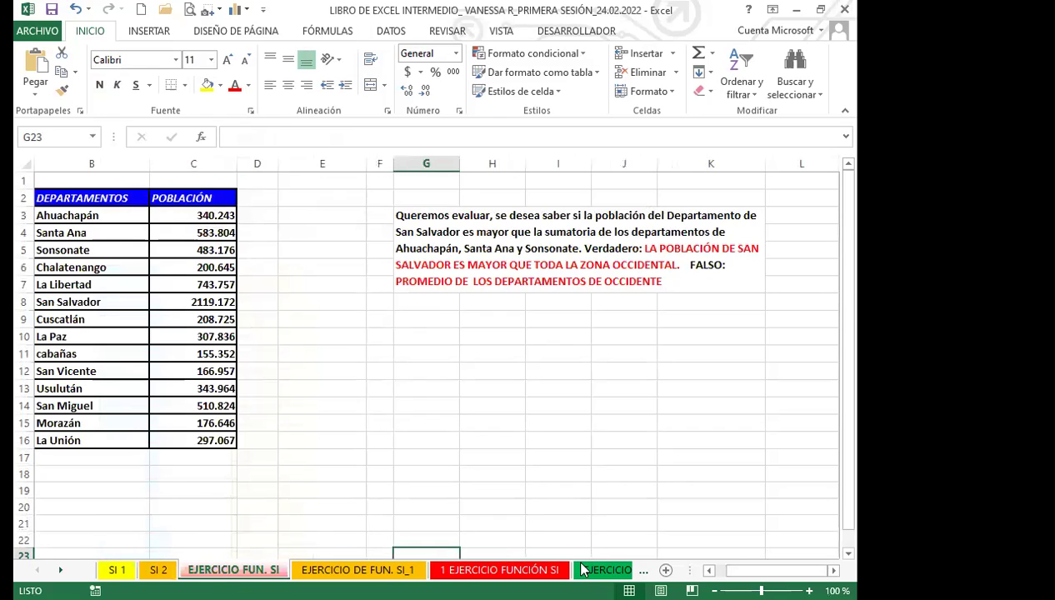
{"action": "left_click", "coordinate": [207, 472]}
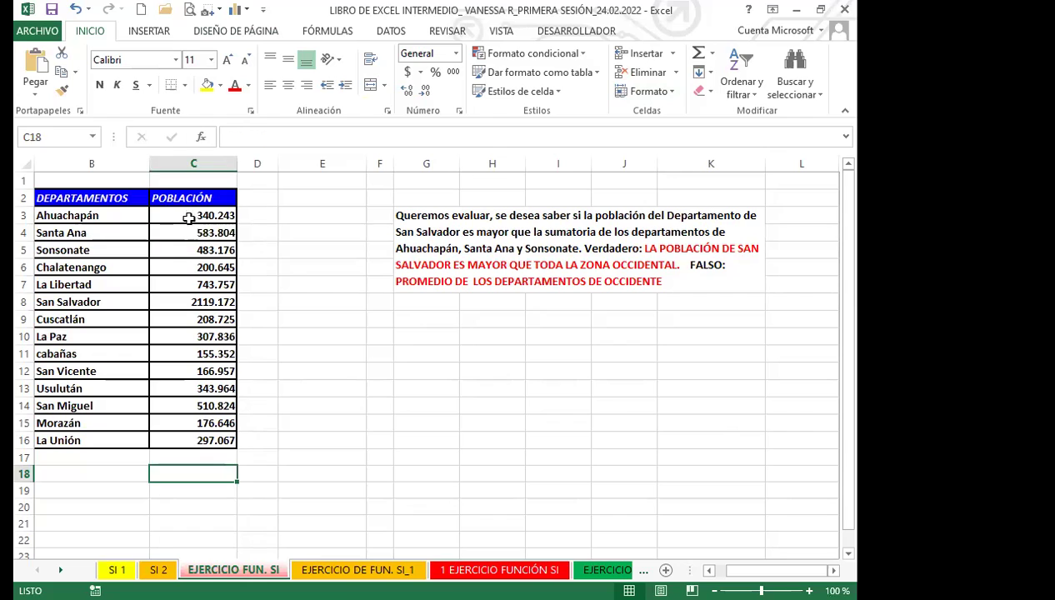
{"action": "left_click_drag", "start_coordinate": [188, 216], "coordinate": [185, 248]}
{"action": "left_click", "coordinate": [205, 86]}
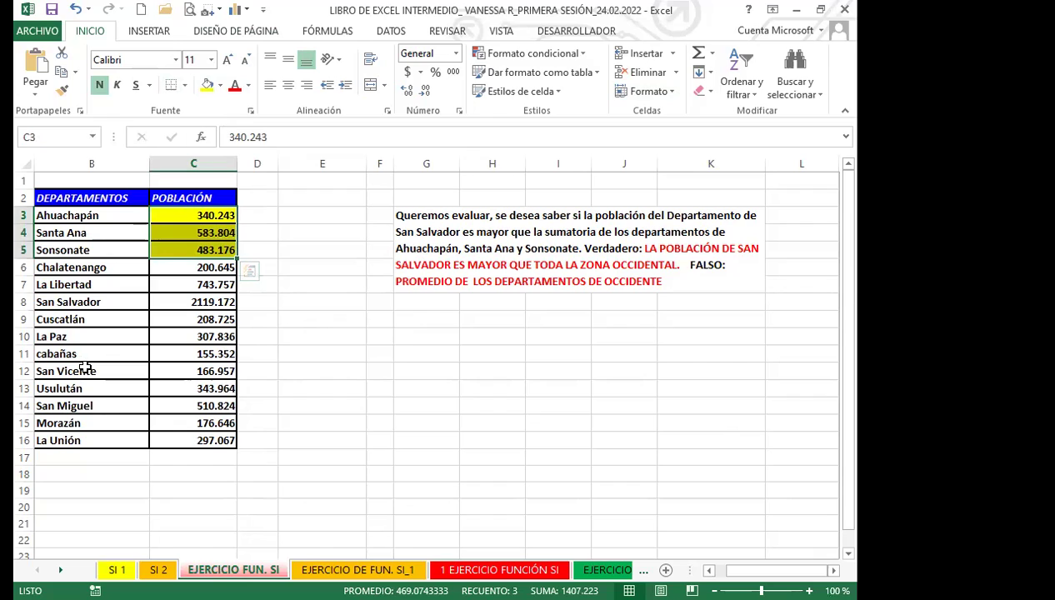
Fill San Salvador's population cell C8 with a blue-grey theme colour.
{"action": "left_click", "coordinate": [182, 301]}
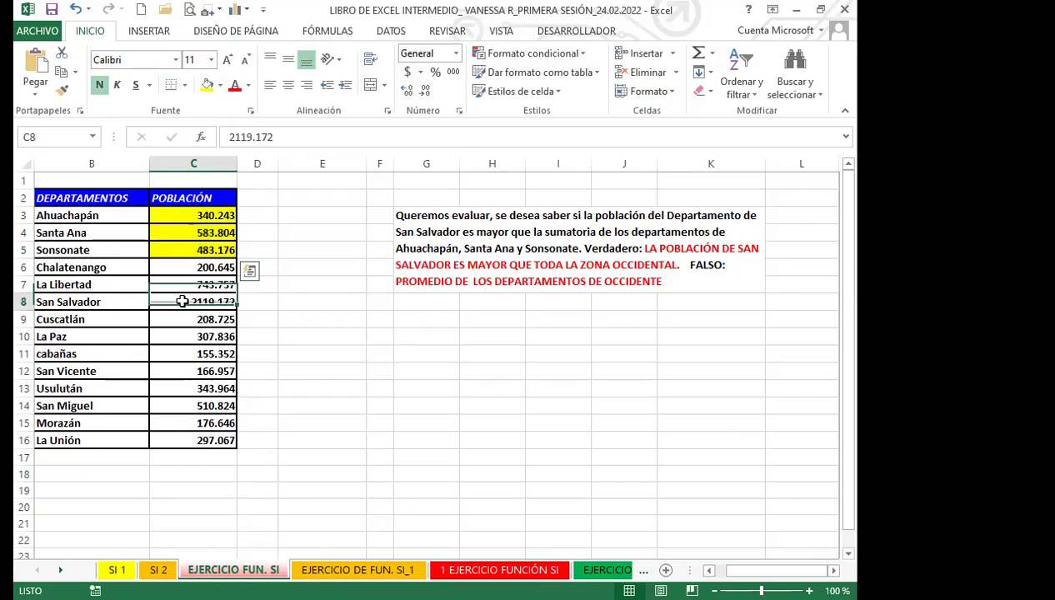
{"action": "left_click", "coordinate": [218, 86]}
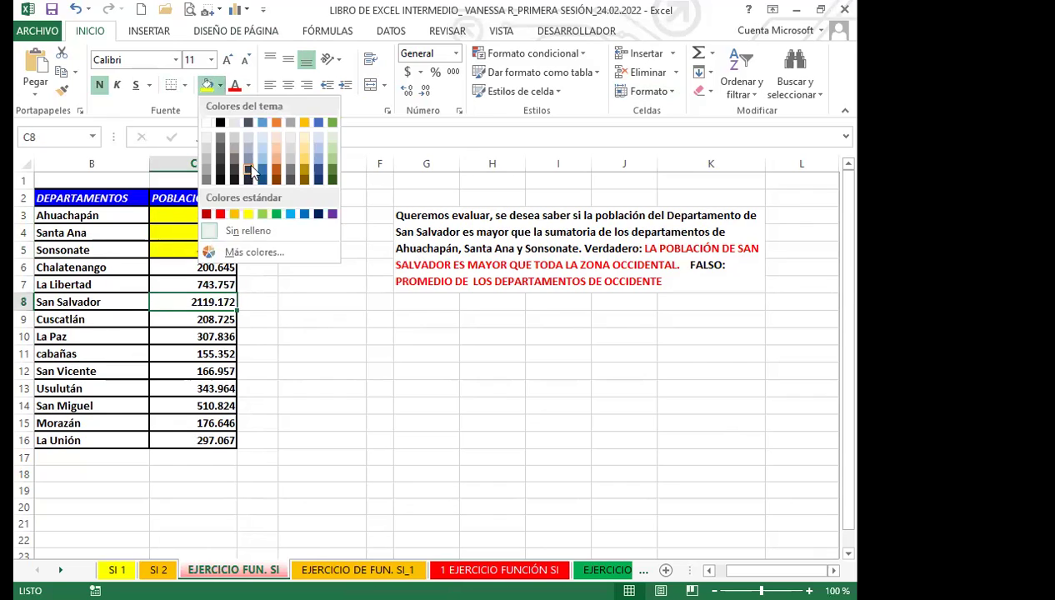
{"action": "left_click", "coordinate": [246, 154]}
{"action": "left_click", "coordinate": [274, 321]}
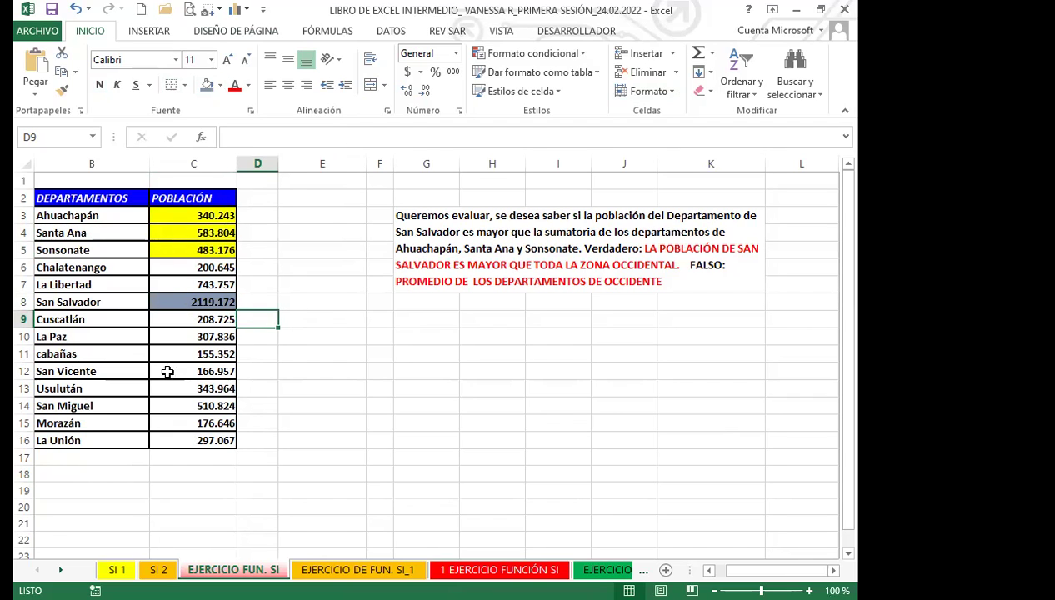
Start an SI function in cell C18 with San Salvador's population, C8, as the first part of its logical test.
{"action": "left_click", "coordinate": [177, 471]}
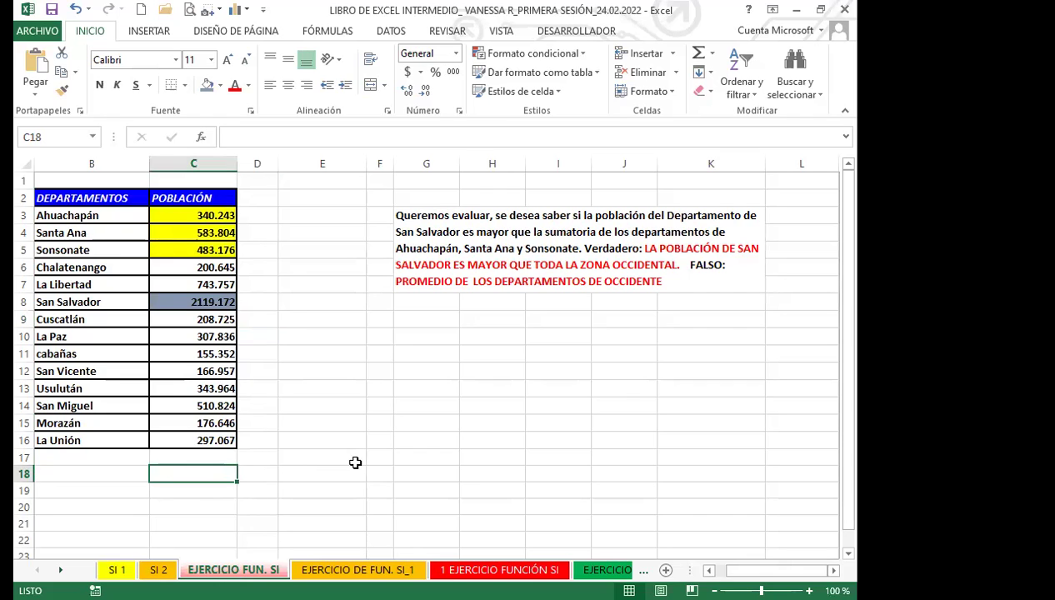
{"action": "type", "text": "="}
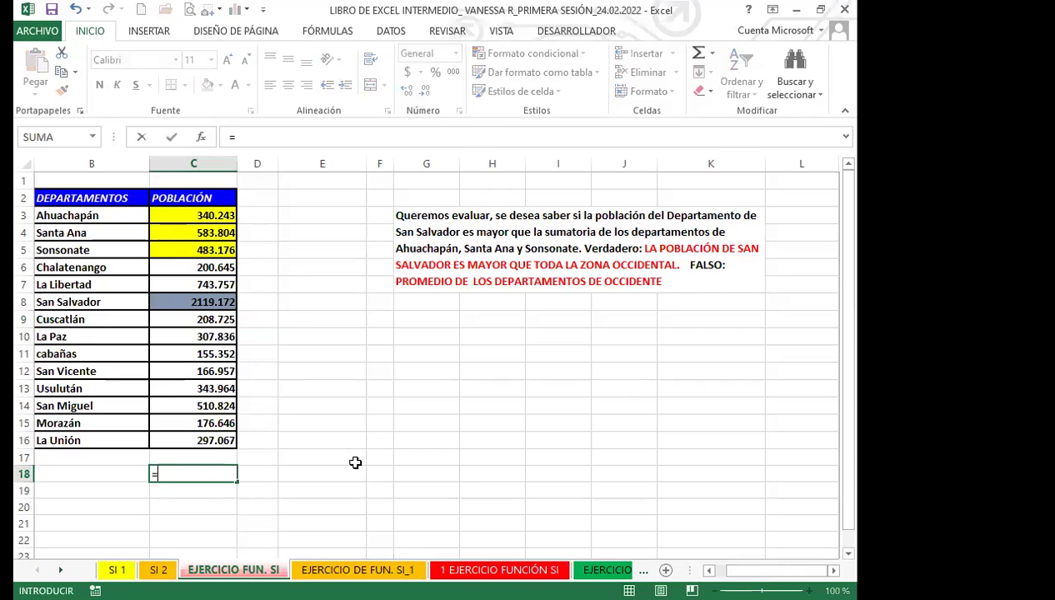
{"action": "type", "text": "I"}
{"action": "key", "text": "BackSpace"}
{"action": "type", "text": "SI"}
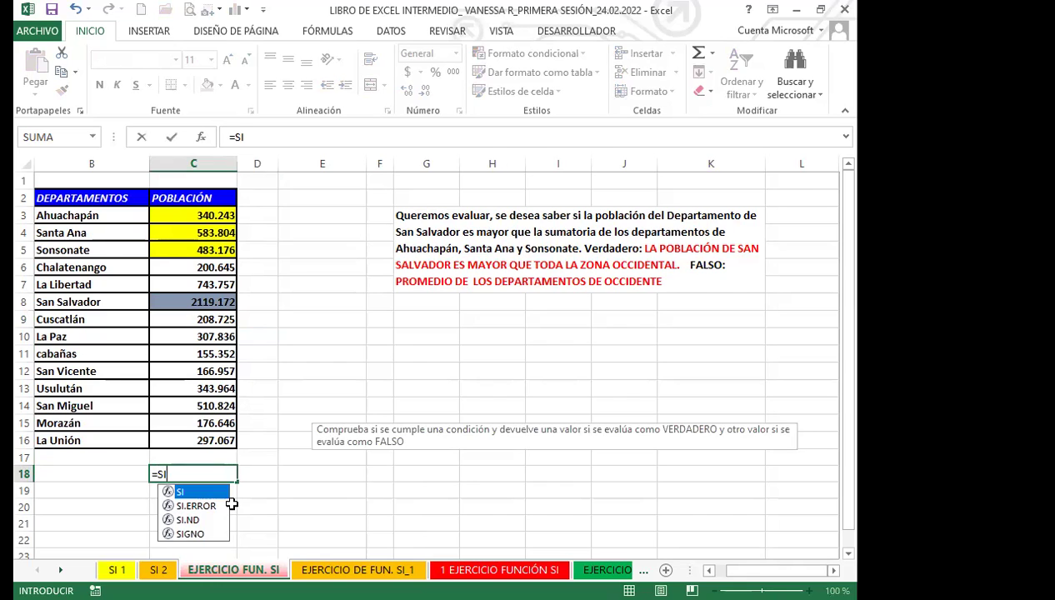
{"action": "type", "text": "("}
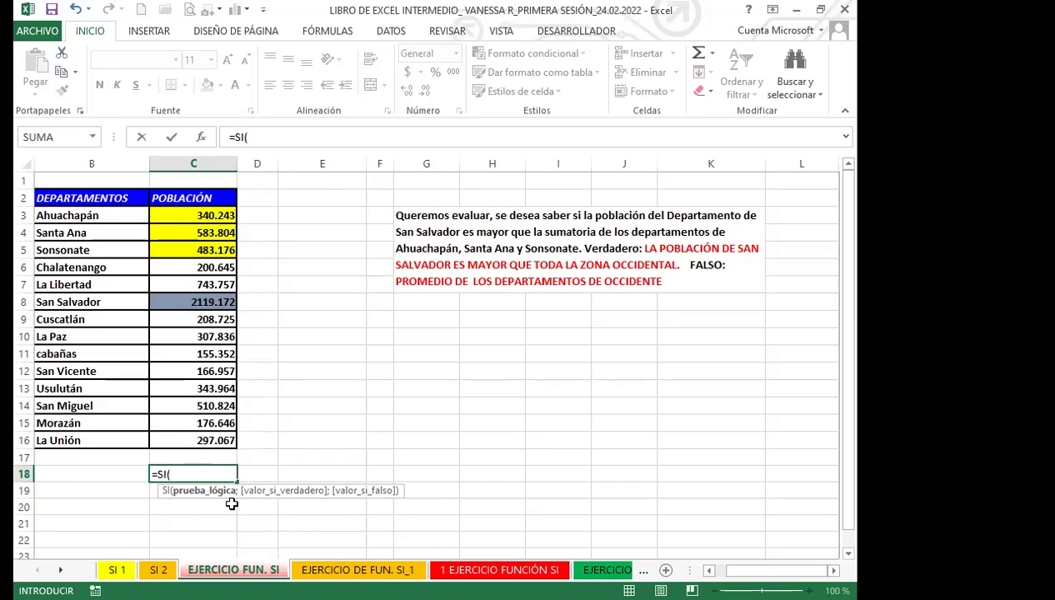
{"action": "left_click", "coordinate": [196, 302]}
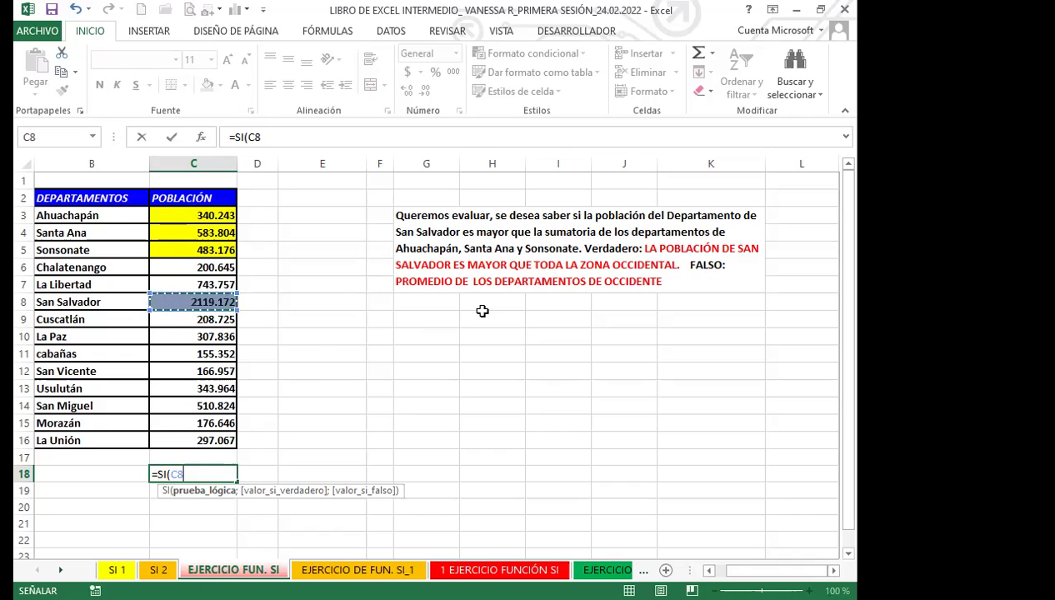
Complete the logical test in C18 so it checks whether C8 is greater than SUMA(C3:C5).
{"action": "type", "text": "<"}
{"action": "key", "text": "BackSpace"}
{"action": "type", "text": ">"}
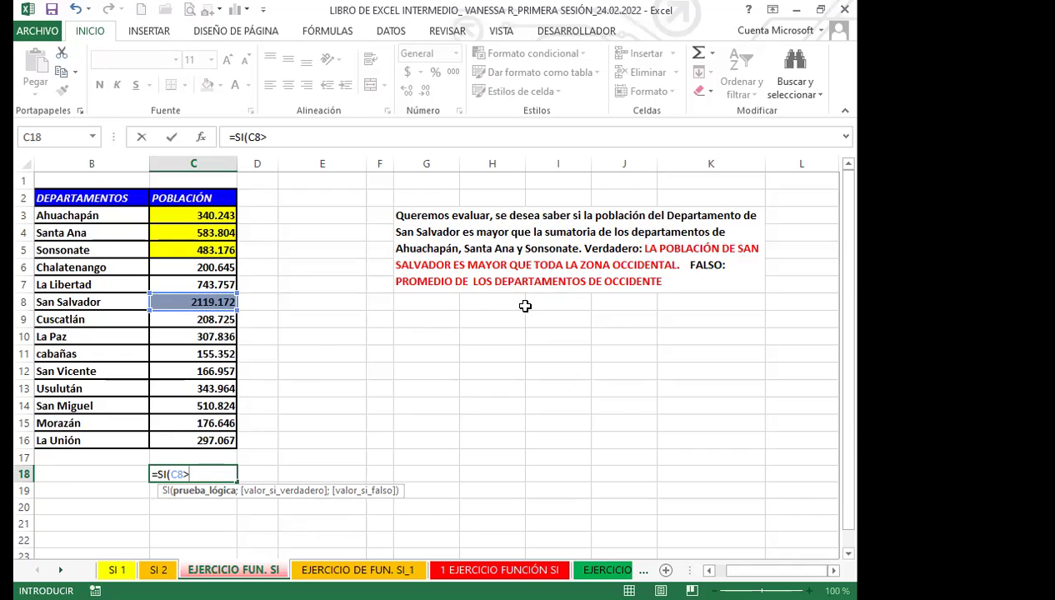
{"action": "type", "text": "SUMA"}
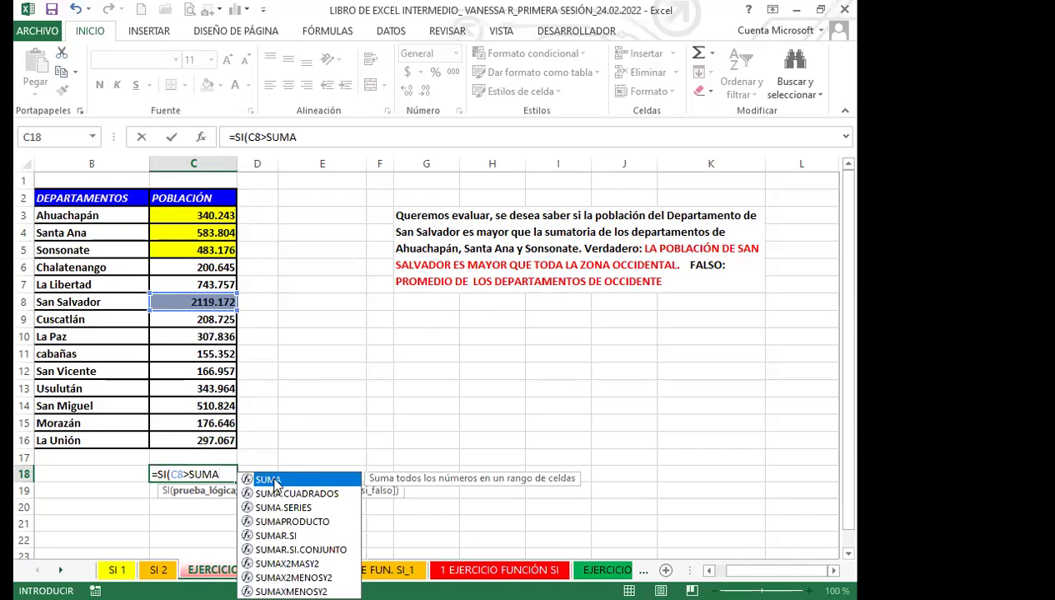
{"action": "type", "text": "("}
{"action": "left_click_drag", "start_coordinate": [183, 219], "coordinate": [185, 248]}
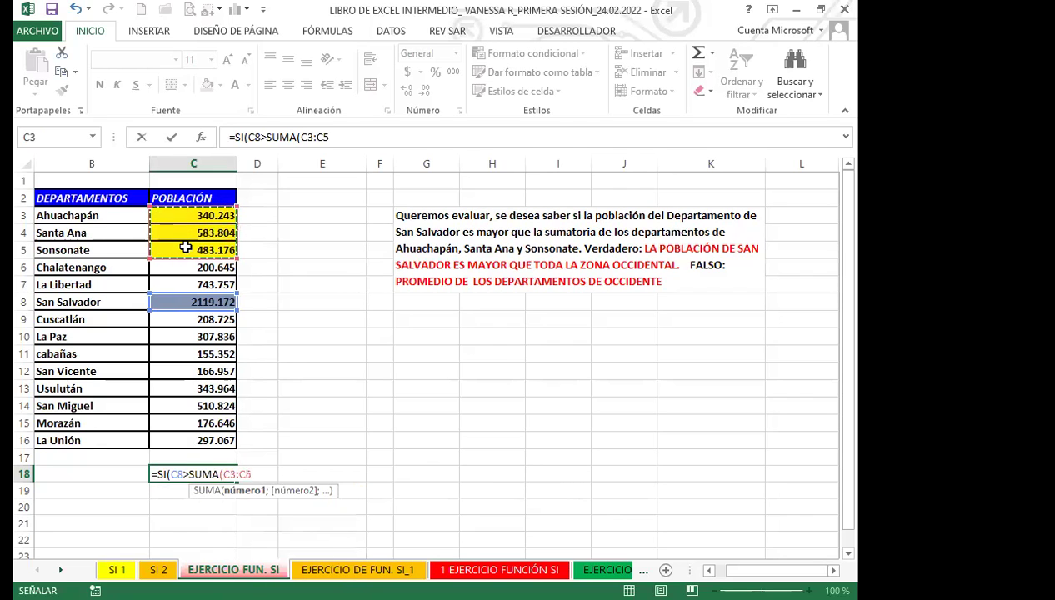
{"action": "type", "text": ")"}
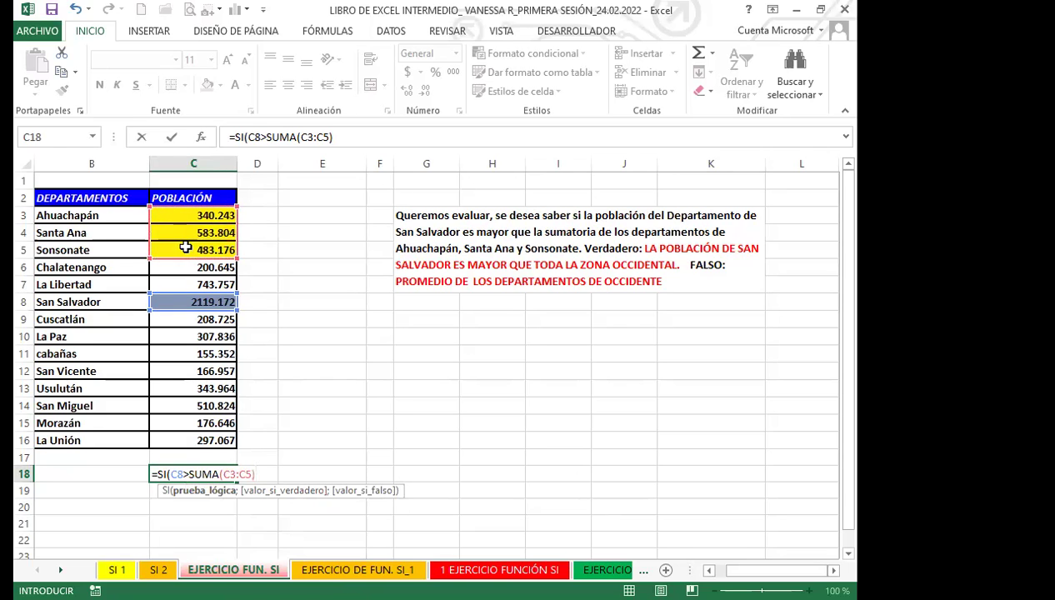
{"action": "type", "text": ";"}
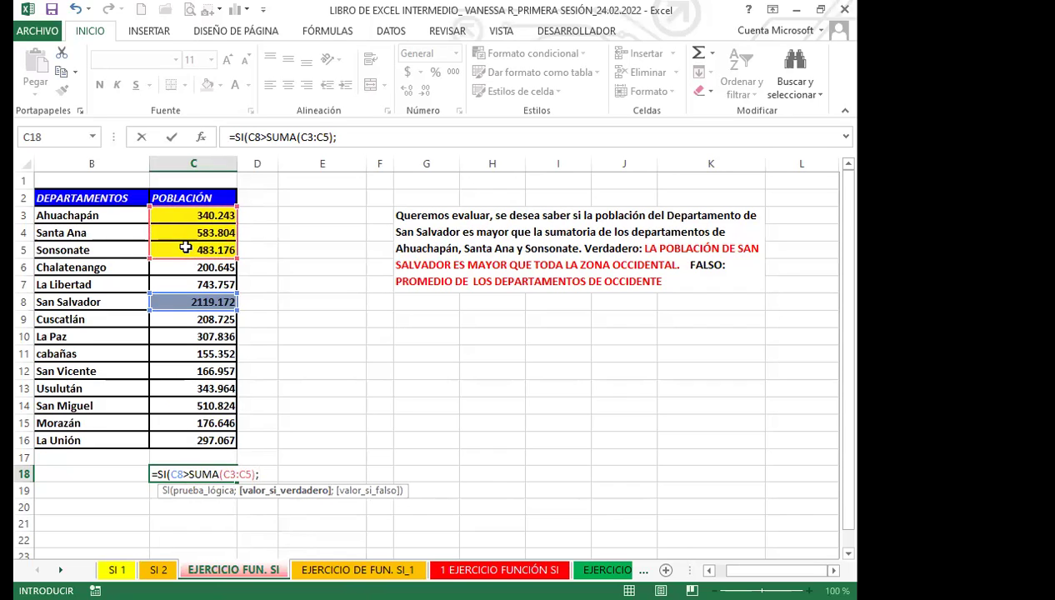
Enter "LA POBLACION DE SAN SALVADOR ES MAYOR QUE TODA LA ZONA DE OCCIDENTE" as the value if true in the C18 formula.
{"action": "type", "text": "\"LA POBL"}
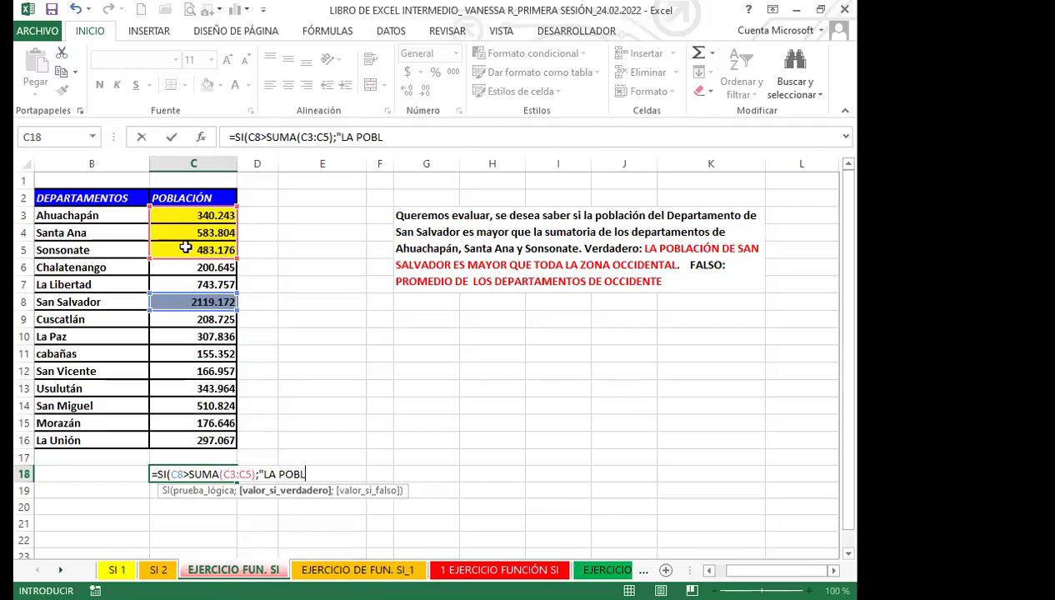
{"action": "type", "text": "ACION DE "}
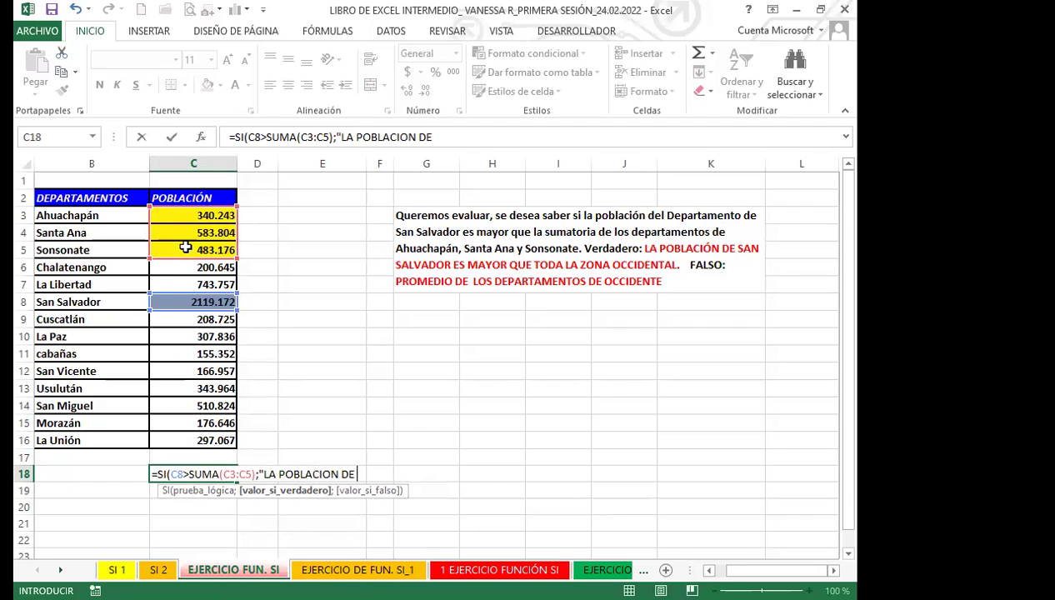
{"action": "type", "text": "SAN SALVADO"}
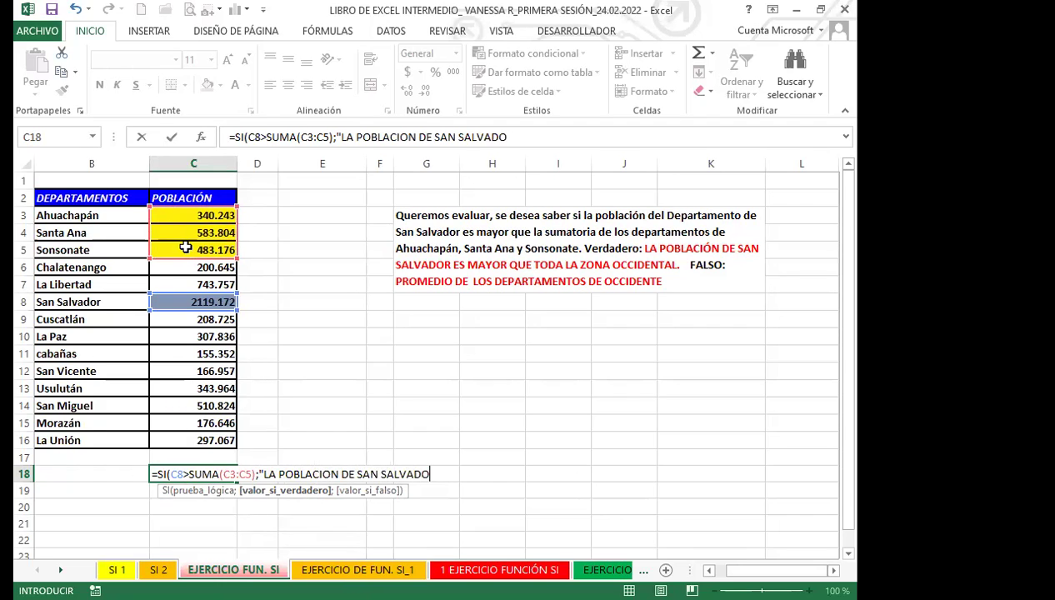
{"action": "type", "text": "R ES MA"}
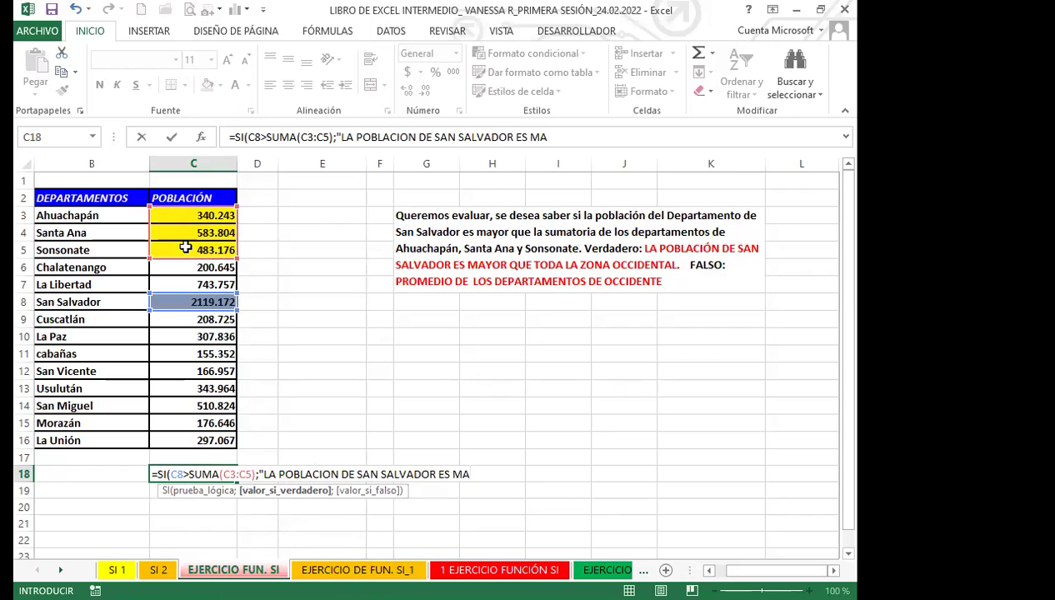
{"action": "type", "text": "YOR QUE TOD"}
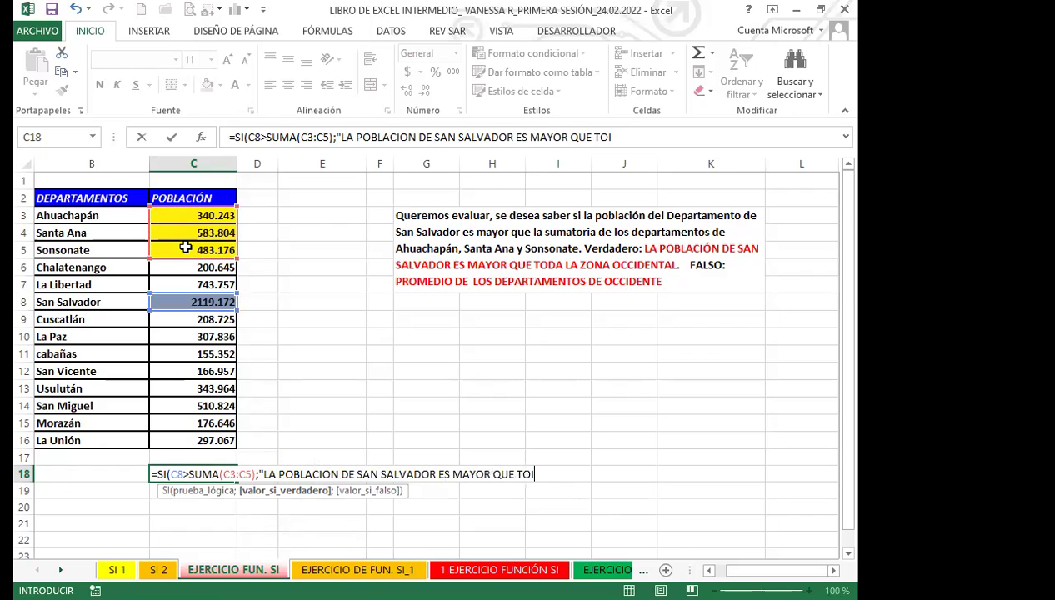
{"action": "key", "text": "BackSpace"}
{"action": "type", "text": "DA LA ZONA DE"}
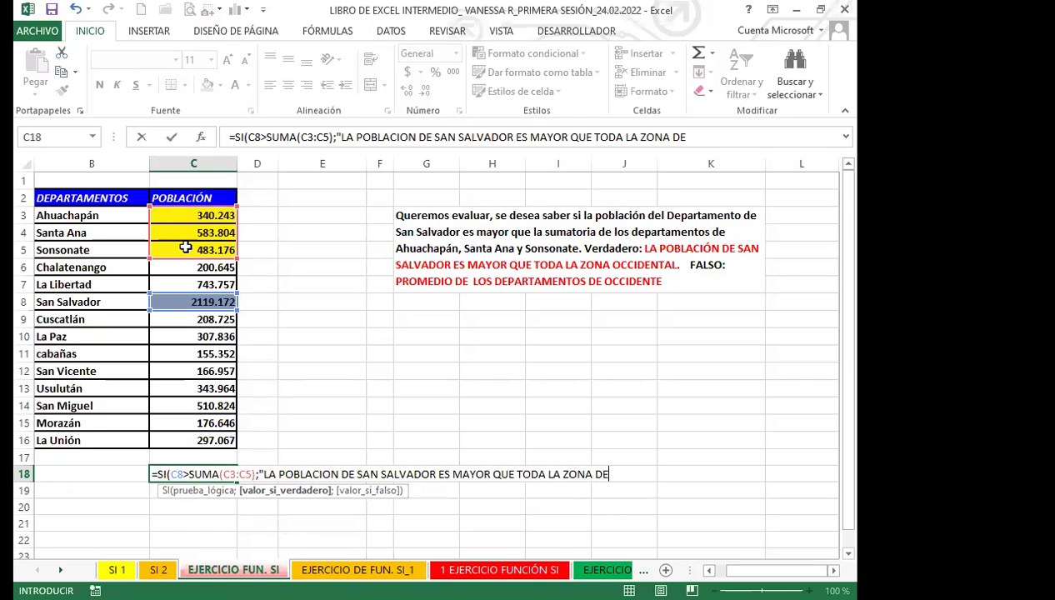
{"action": "type", "text": " OCCIDENTE"}
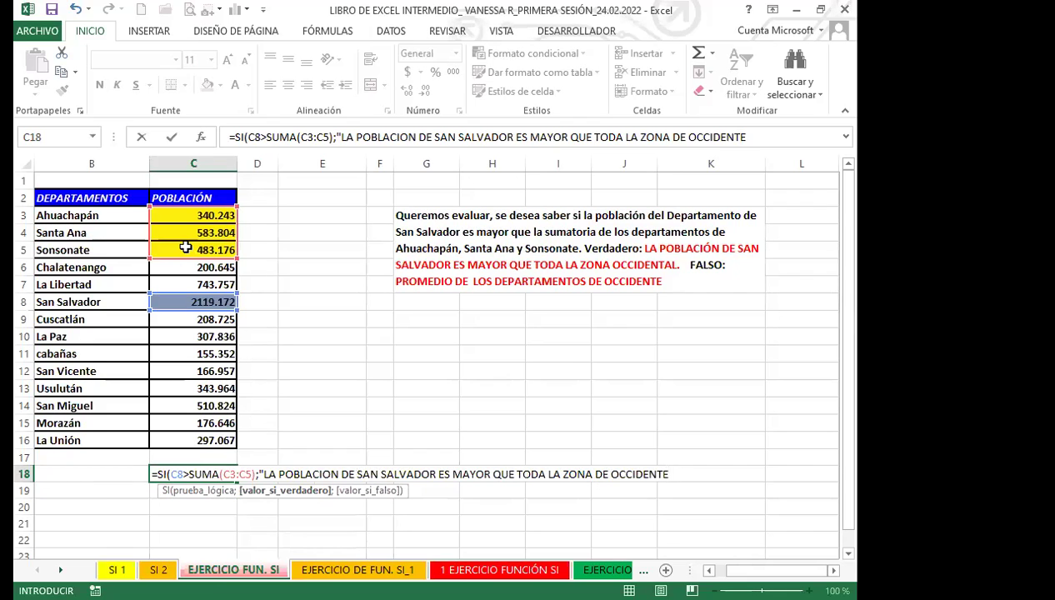
{"action": "type", "text": "\";"}
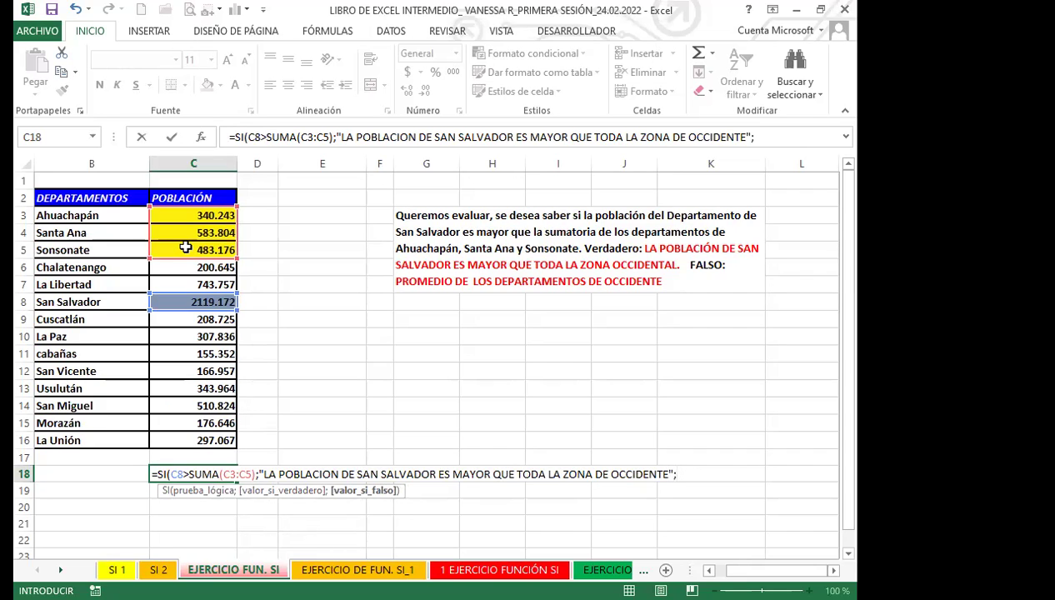
Enter PROMEDIO(C3:C5) as the value if false in the C18 formula and complete the SI function.
{"action": "type", "text": "PRO"}
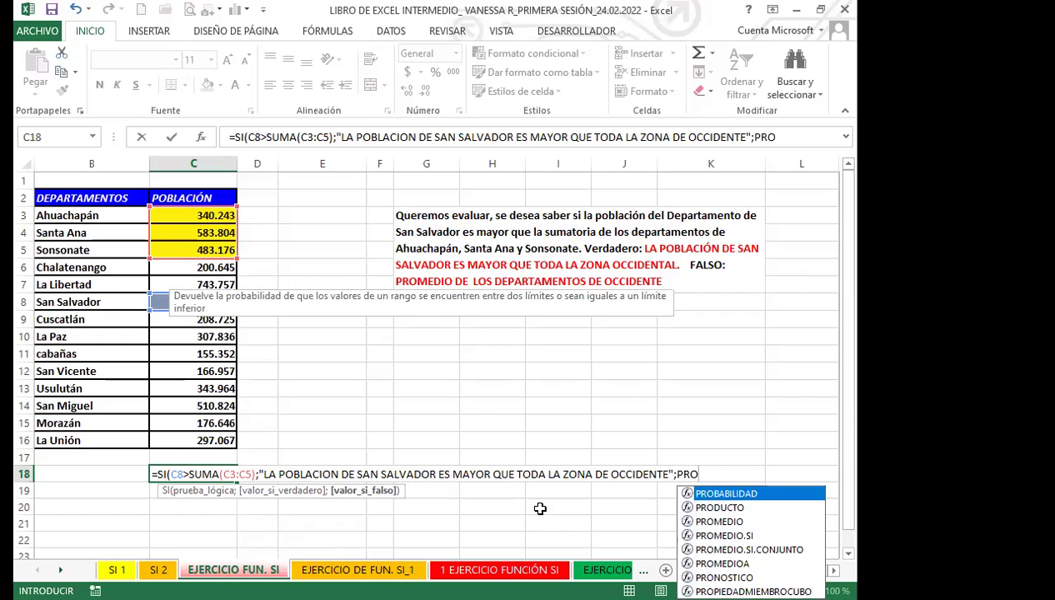
{"action": "key", "text": "Down"}
{"action": "key", "text": "Down"}
{"action": "key", "text": "Tab"}
{"action": "left_click_drag", "start_coordinate": [199, 221], "coordinate": [201, 250]}
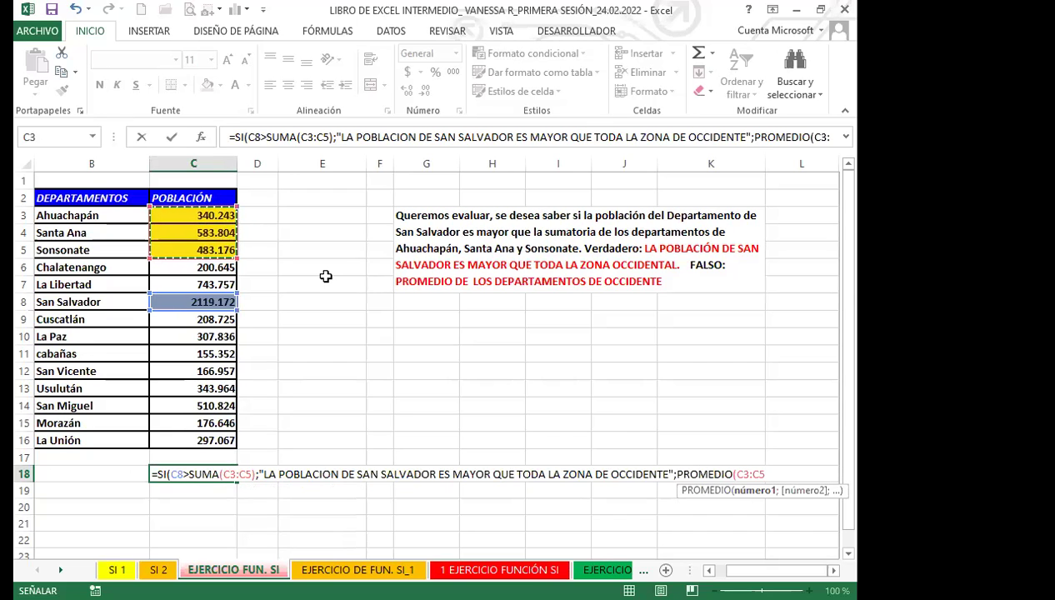
{"action": "type", "text": ")"}
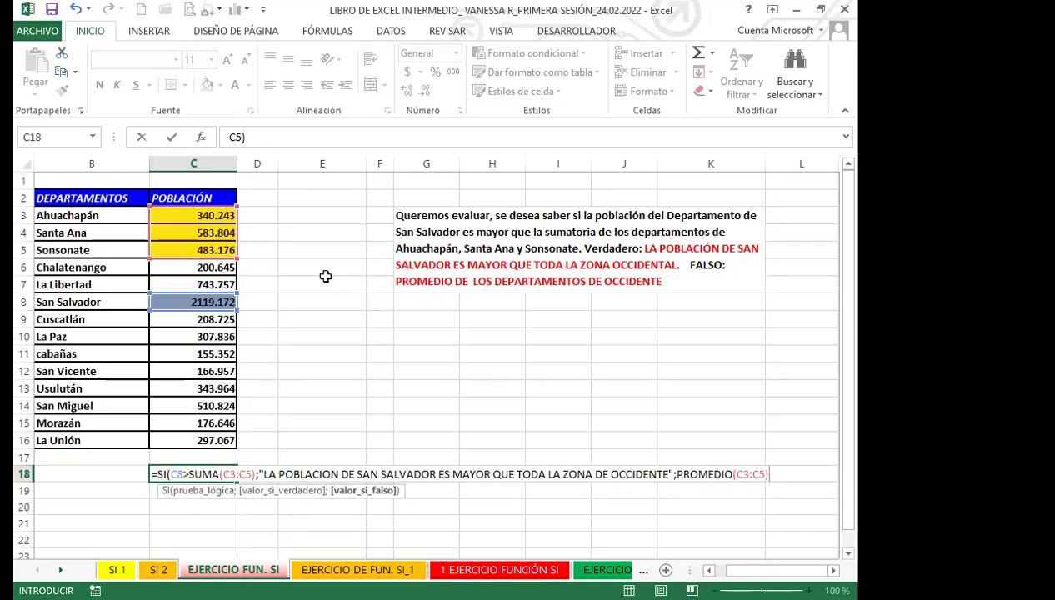
{"action": "type", "text": ")"}
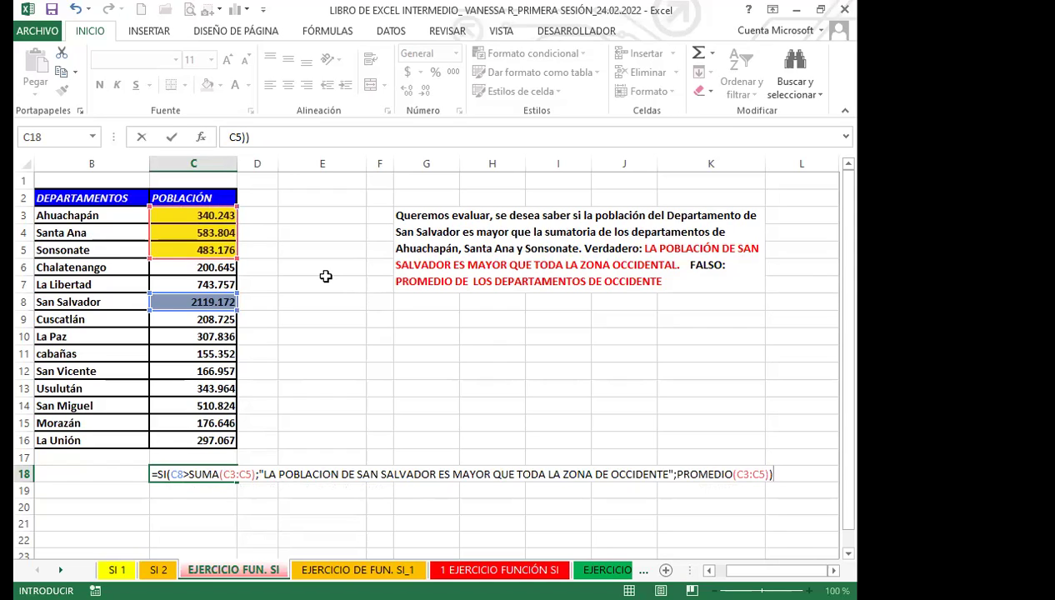
{"action": "key", "text": "Return"}
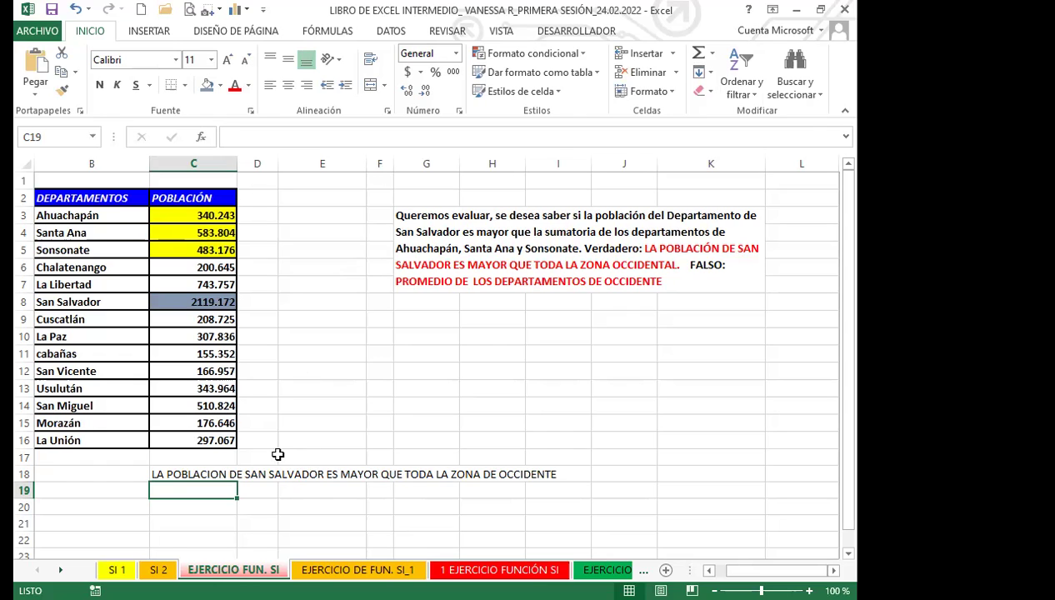
Test the C18 formula by setting San Salvador's population in C8 to 200, and undo that change.
{"action": "left_click", "coordinate": [230, 474]}
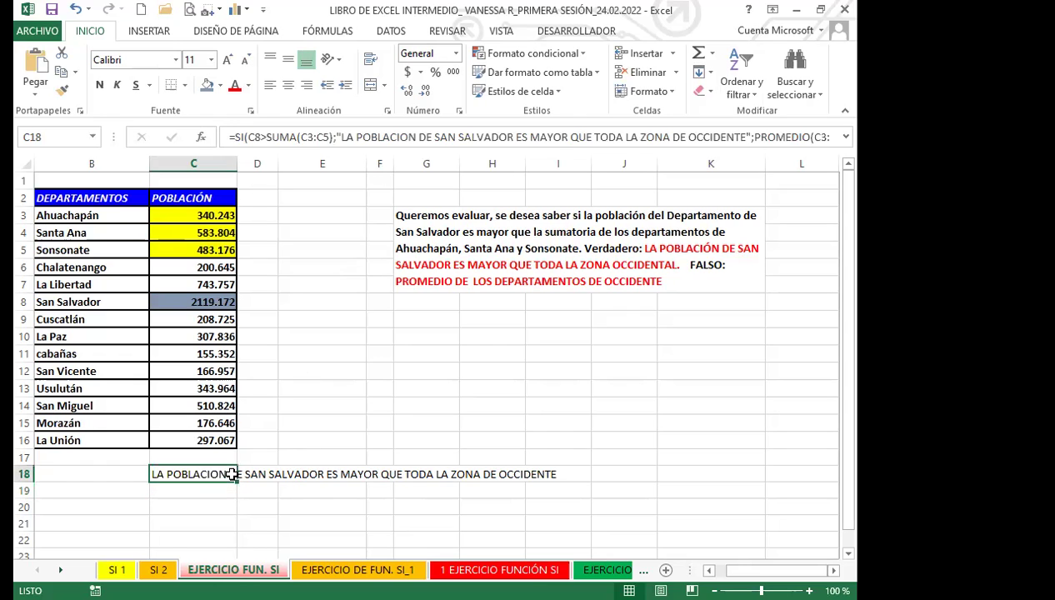
{"action": "left_click", "coordinate": [197, 302]}
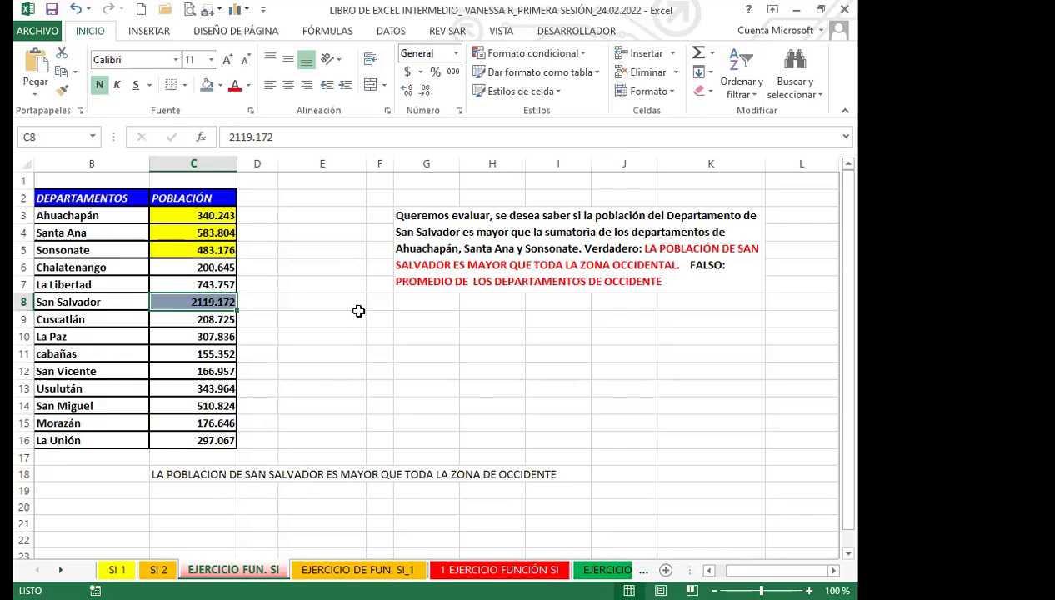
{"action": "type", "text": "200"}
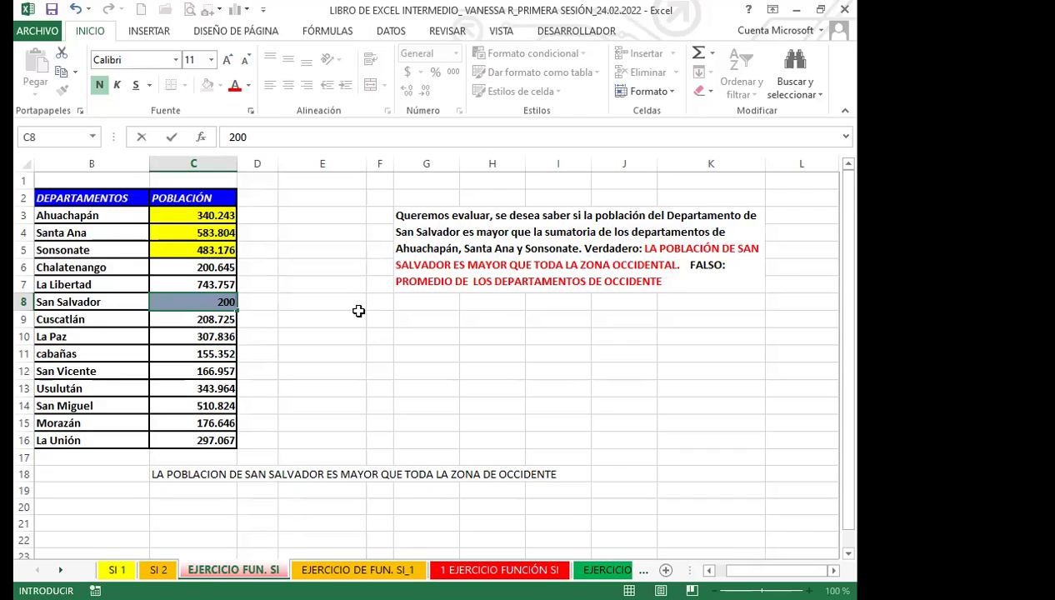
{"action": "key", "text": "Return"}
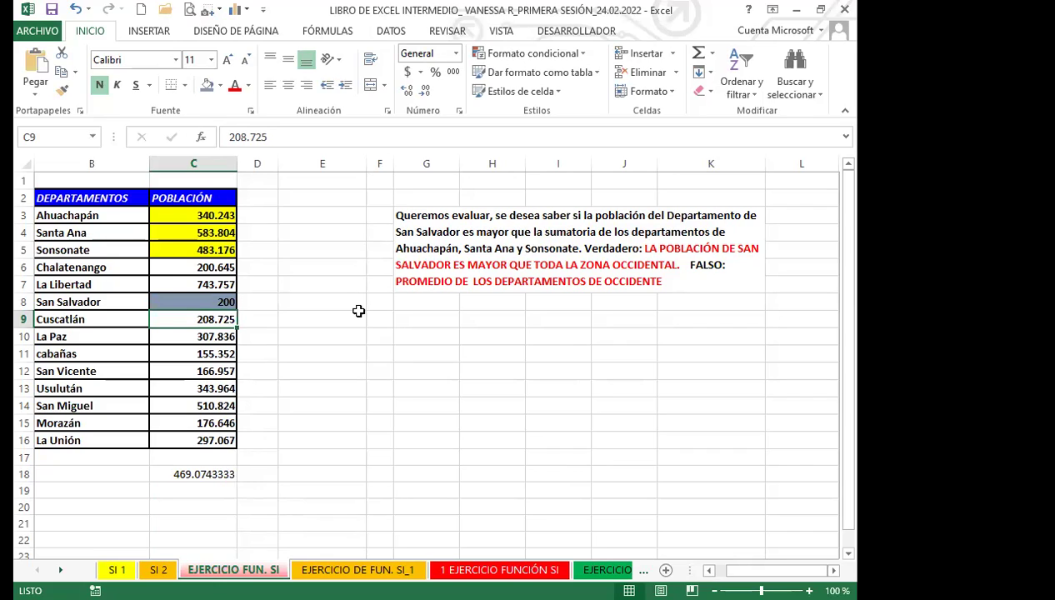
{"action": "key", "text": "ctrl+z"}
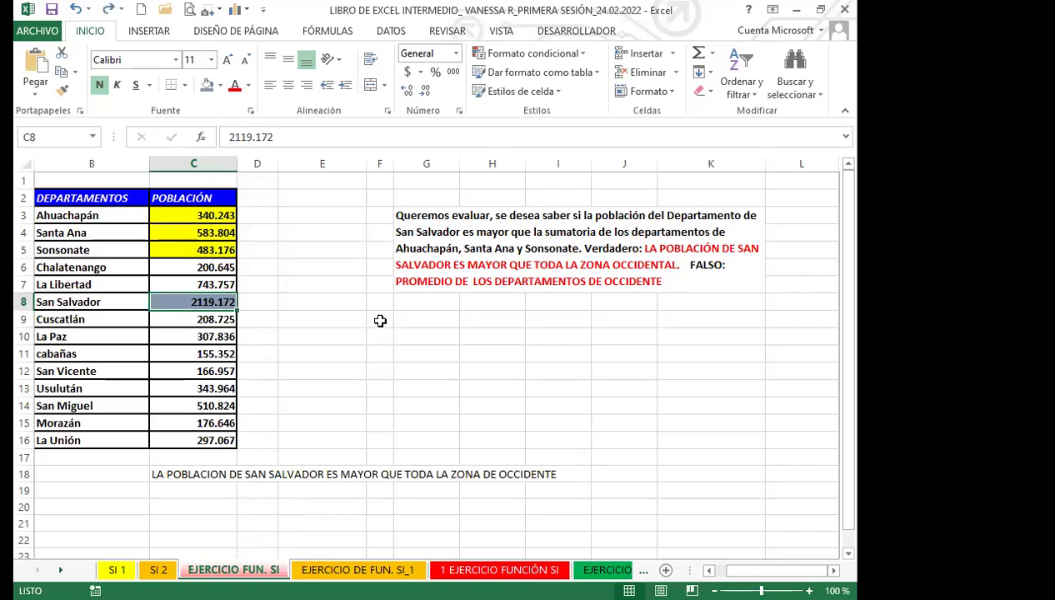
{"action": "left_click", "coordinate": [195, 473]}
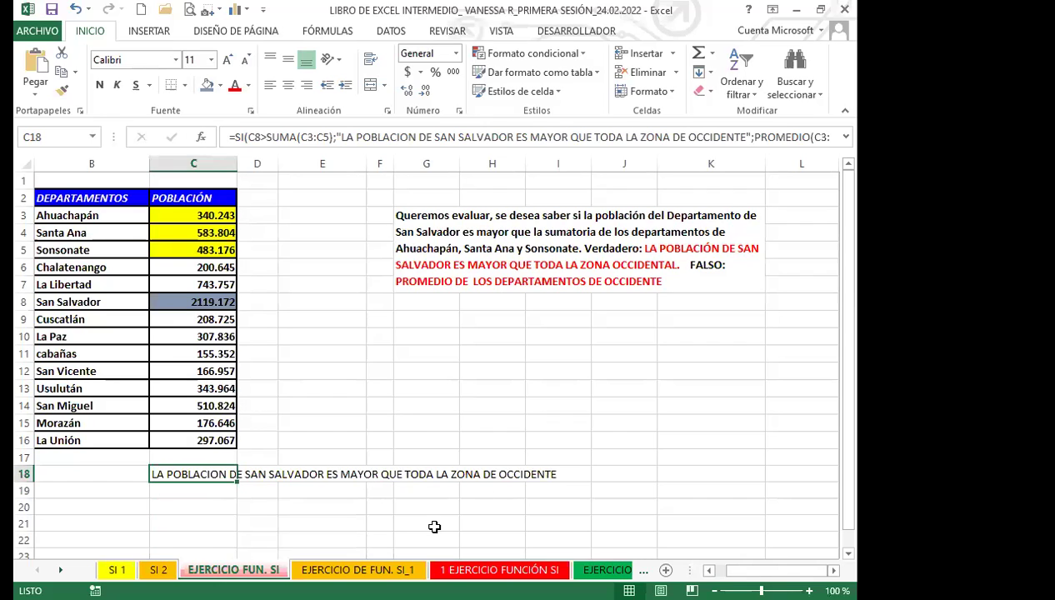
Open the EJERCICIO DE FUN. SI_1 sheet and bring the full exercise instructions beside the grades table into view.
{"action": "left_click", "coordinate": [352, 569]}
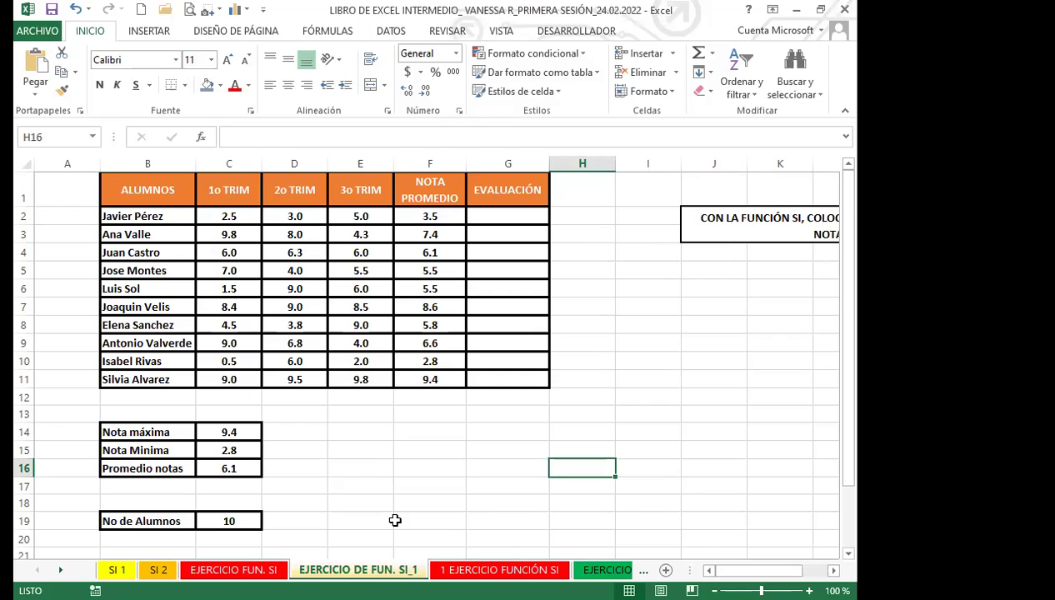
{"action": "left_click", "coordinate": [514, 217]}
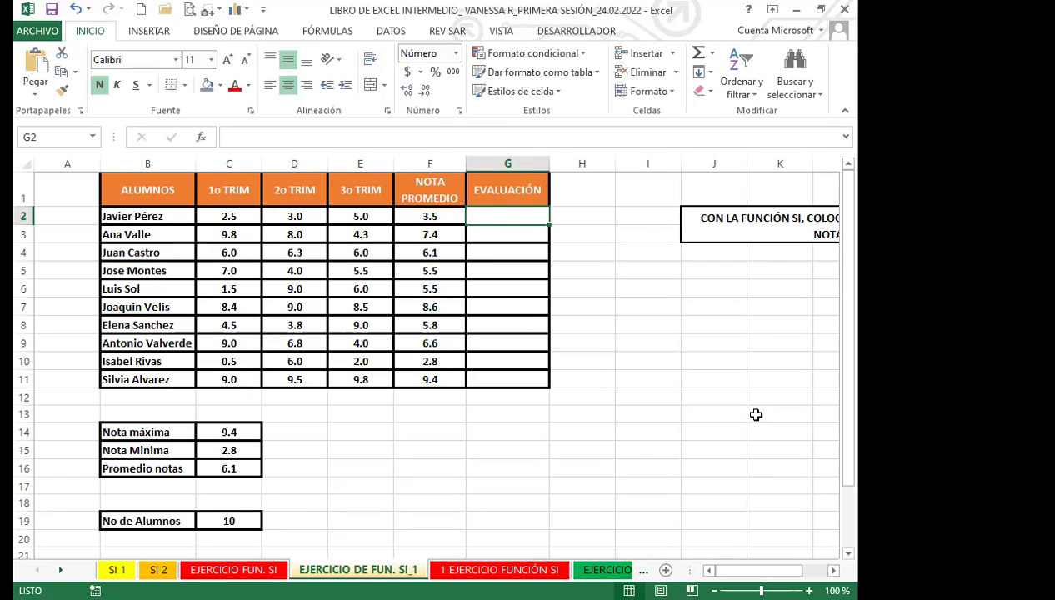
{"action": "left_click", "coordinate": [692, 360]}
{"action": "key", "text": "Right"}
{"action": "key", "text": "Right"}
{"action": "key", "text": "Right"}
{"action": "key", "text": "Right"}
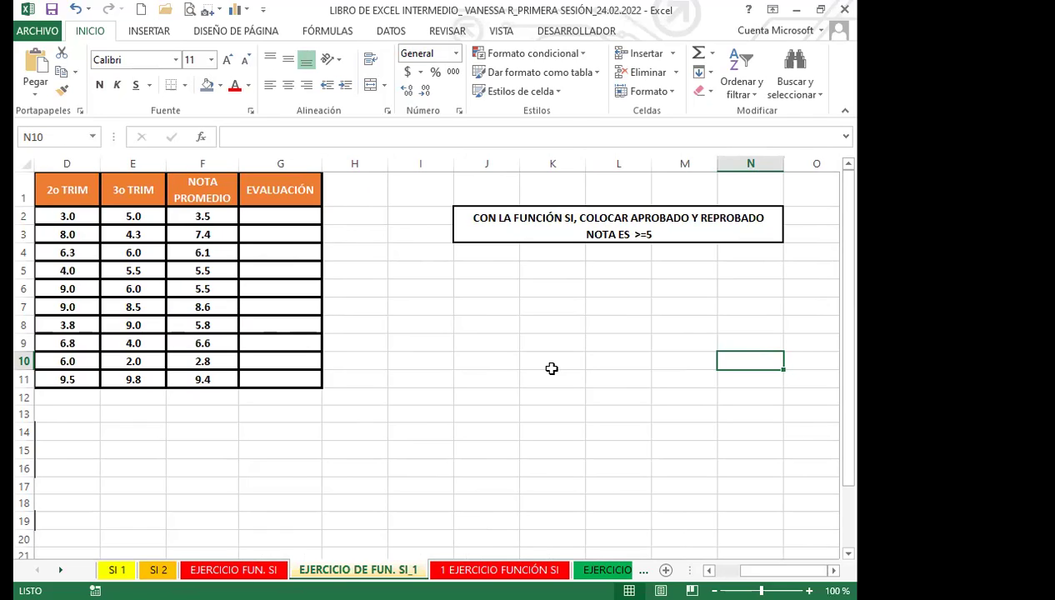
Start an SI function in the first EVALUACIÓN cell, G2, with the logical test F2>=5.
{"action": "left_click", "coordinate": [290, 215]}
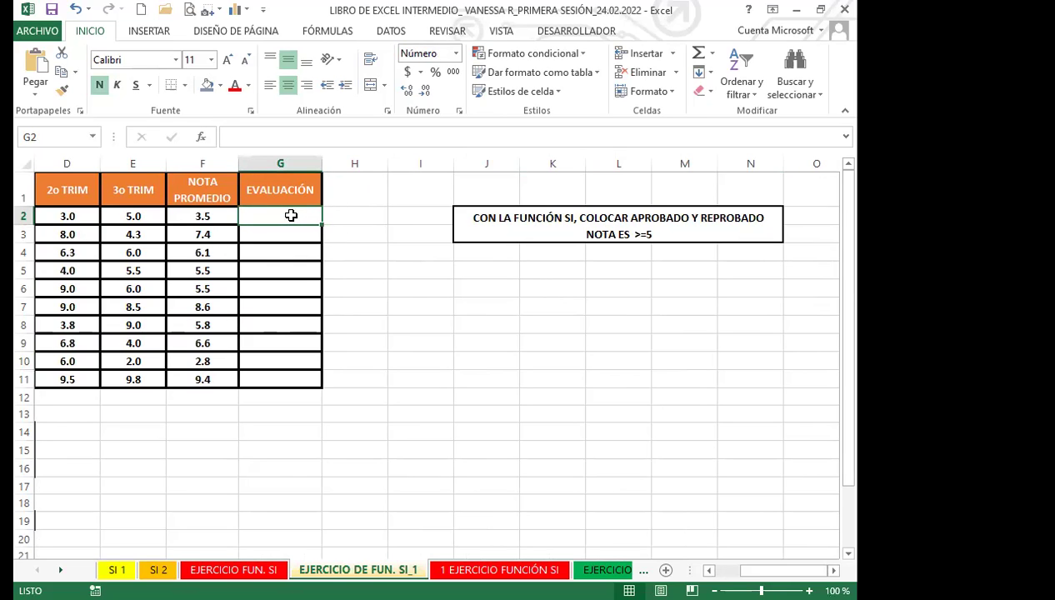
{"action": "type", "text": "="}
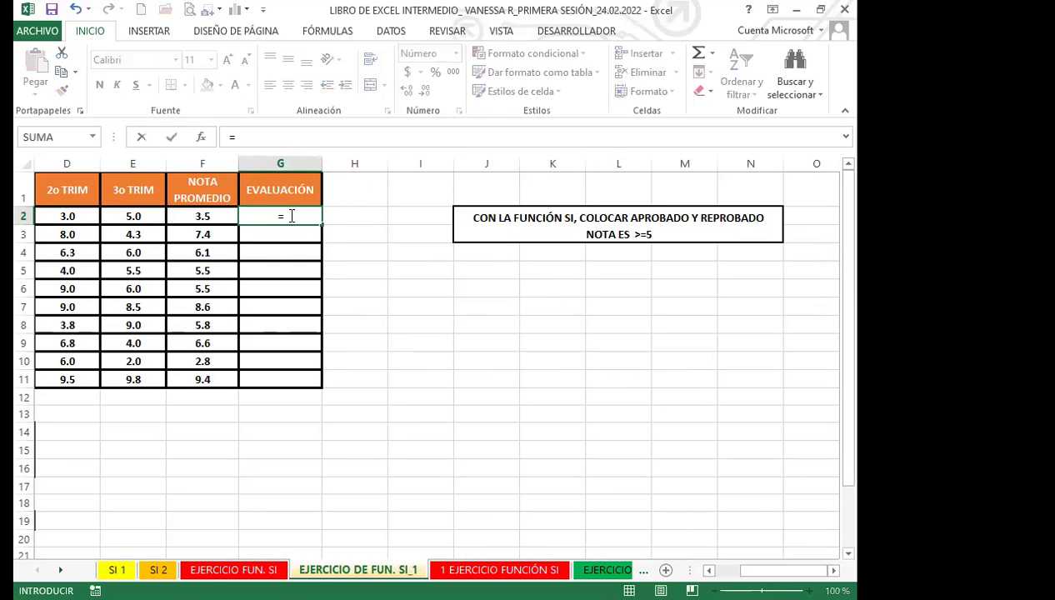
{"action": "type", "text": "SI"}
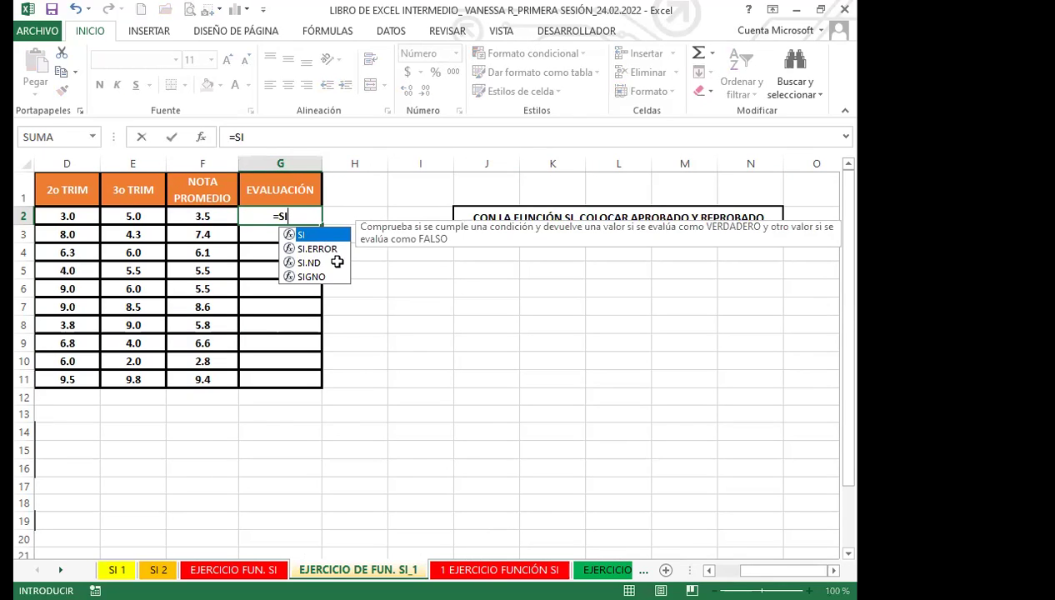
{"action": "type", "text": "("}
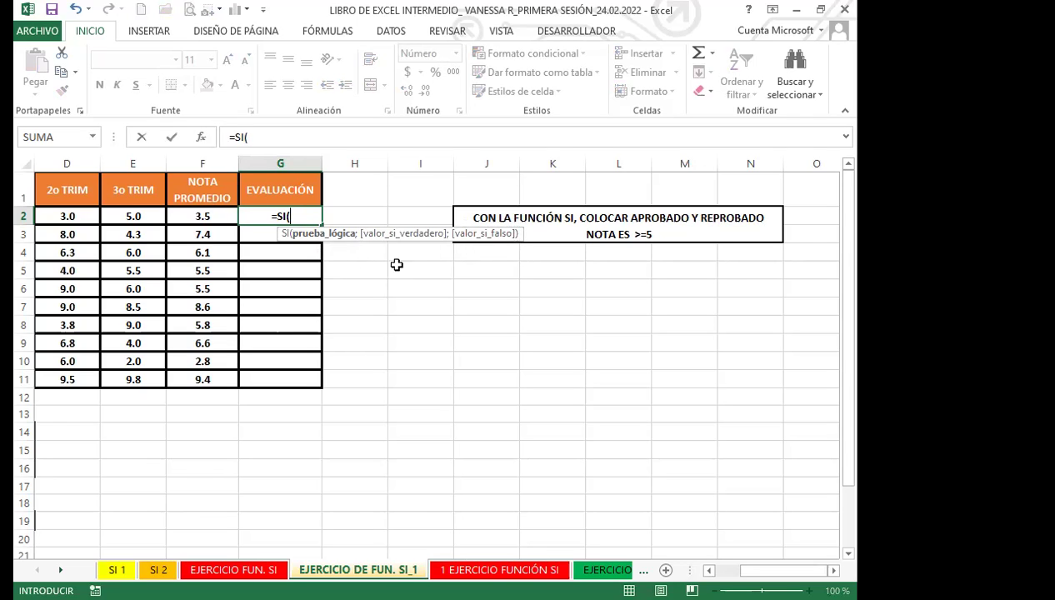
{"action": "left_click", "coordinate": [203, 216]}
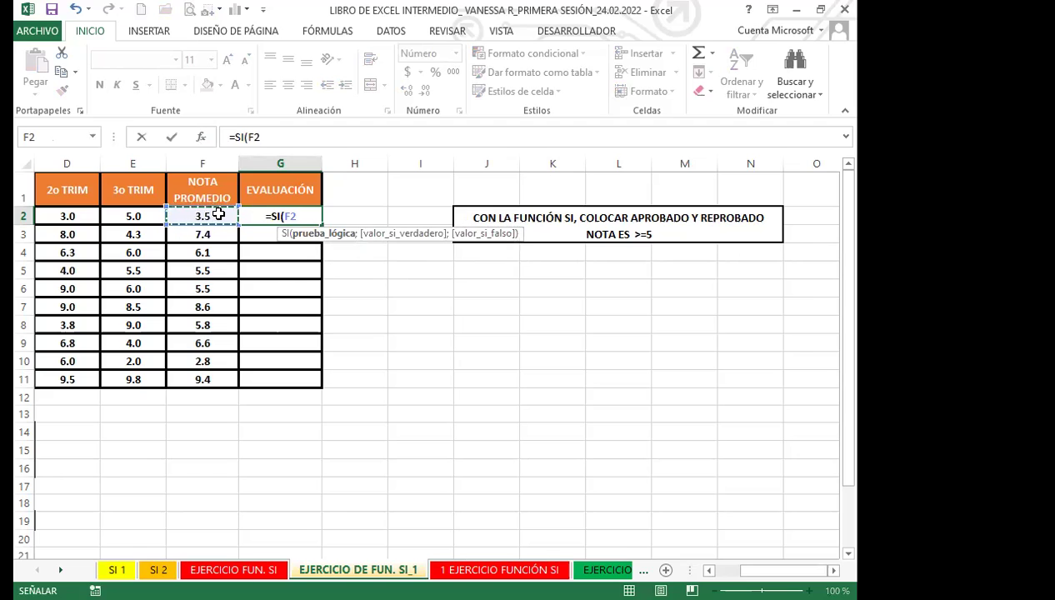
{"action": "type", "text": ">"}
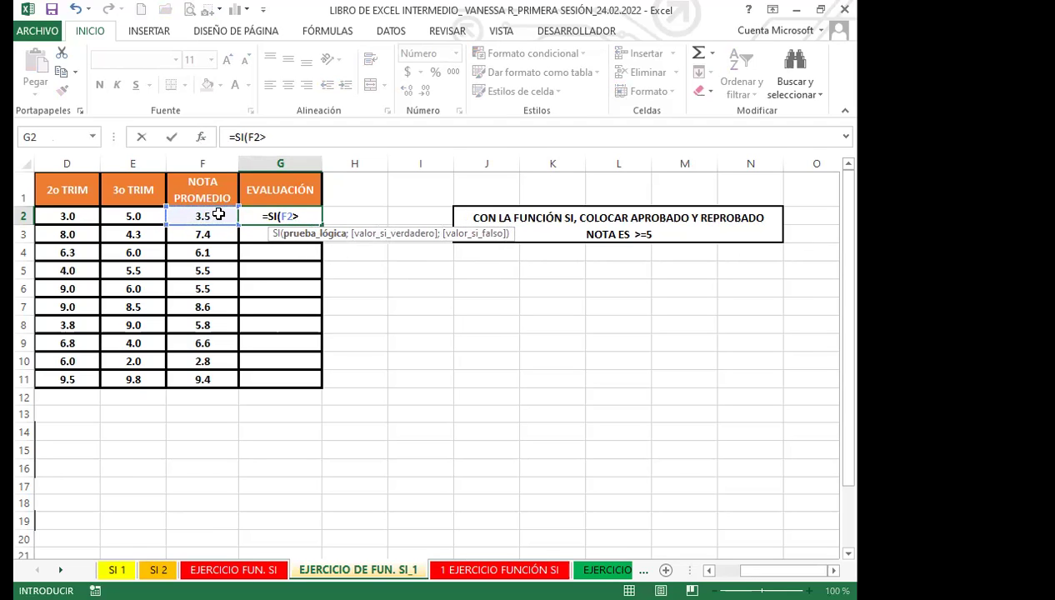
{"action": "type", "text": "="}
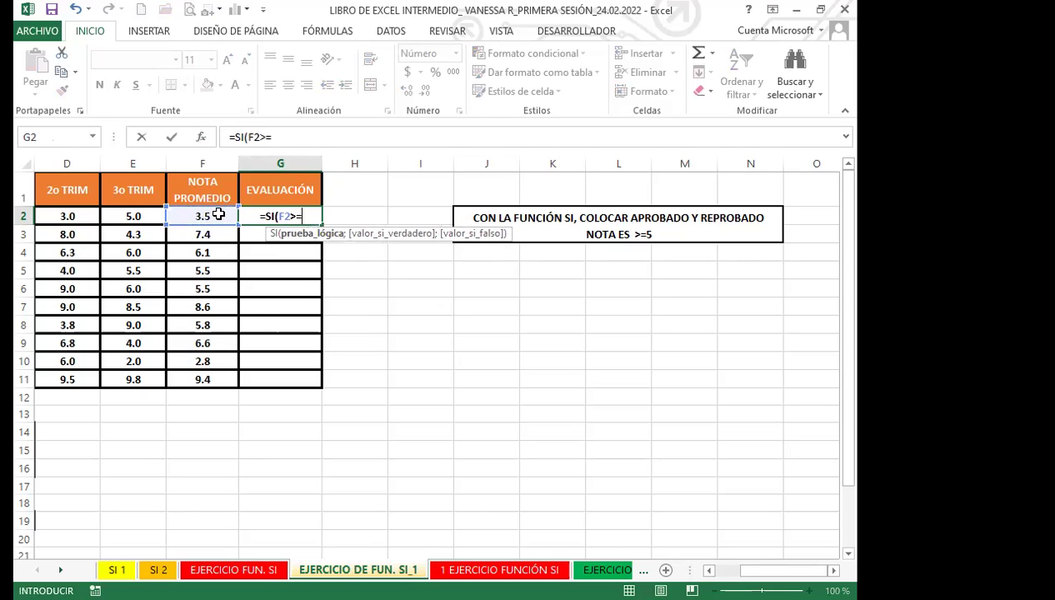
{"action": "type", "text": "5"}
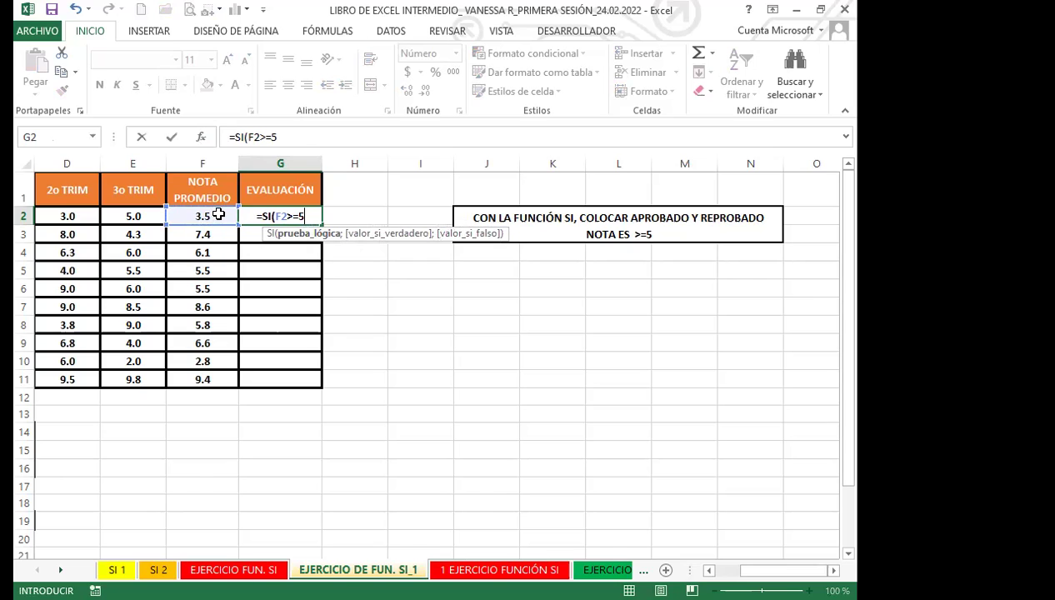
{"action": "type", "text": ";"}
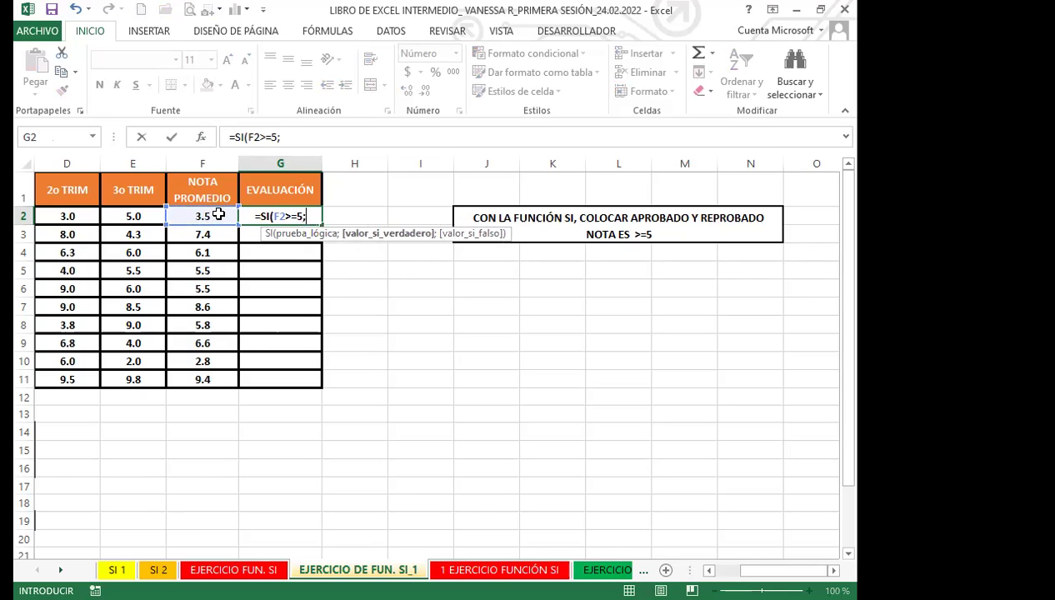
Enter "APROBADO" as the value if true and "REPROBADO" as the value if false, and complete the G2 formula.
{"action": "type", "text": "\""}
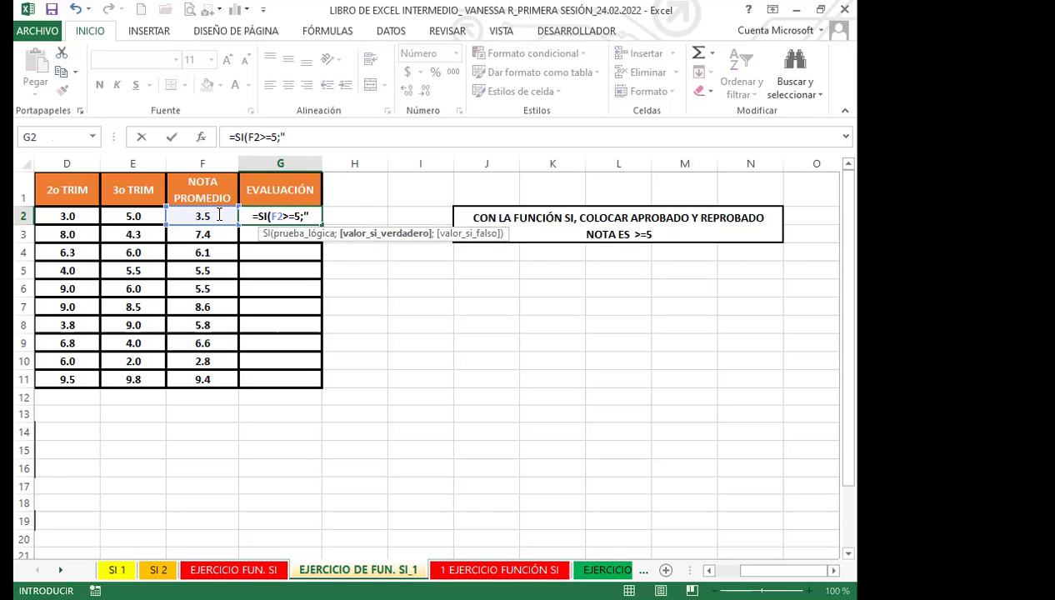
{"action": "type", "text": "APROBADO"}
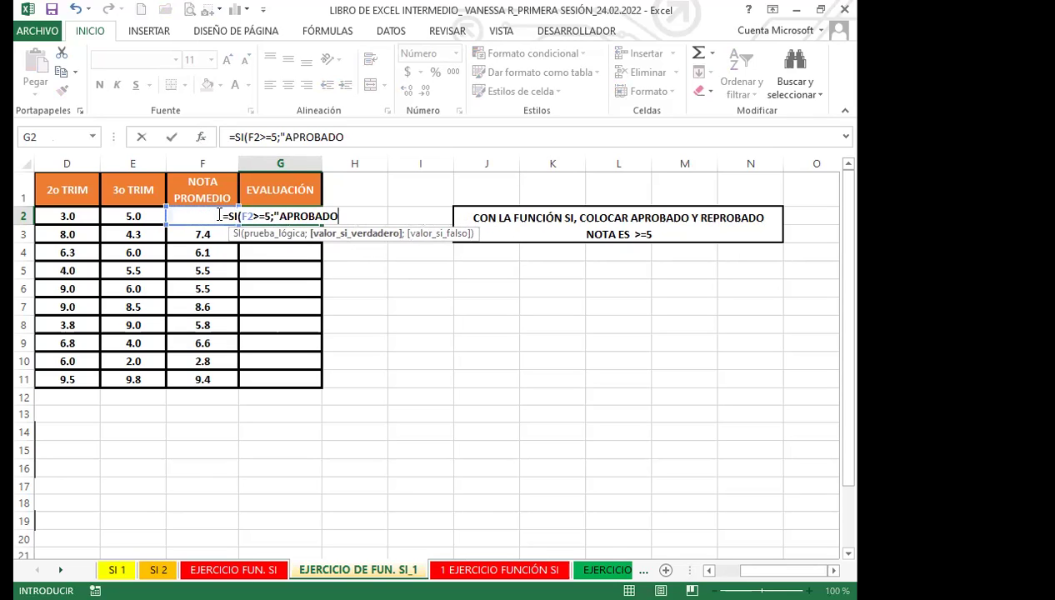
{"action": "type", "text": "\""}
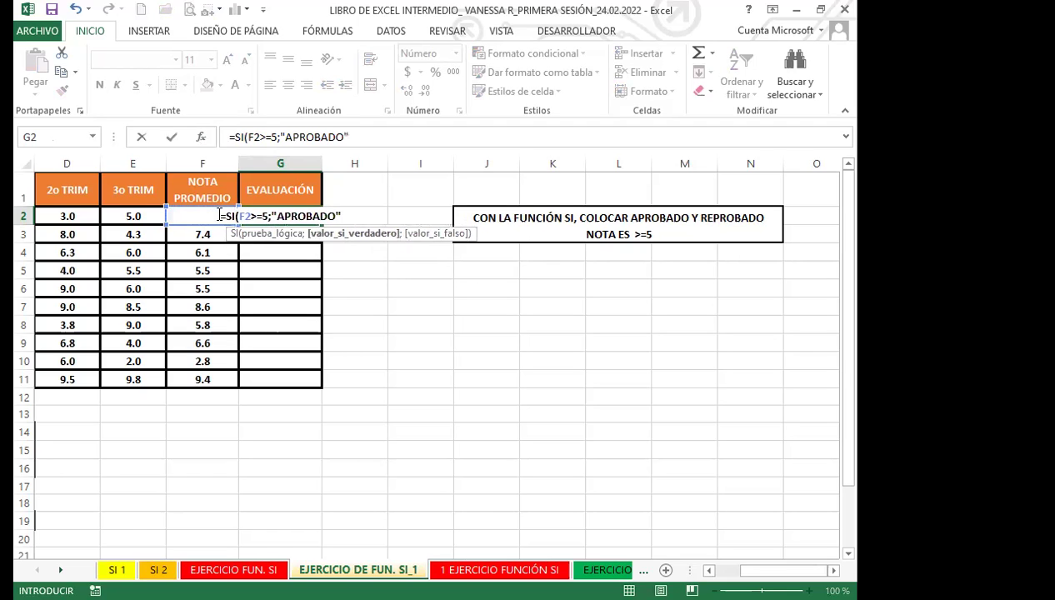
{"action": "type", "text": ";"}
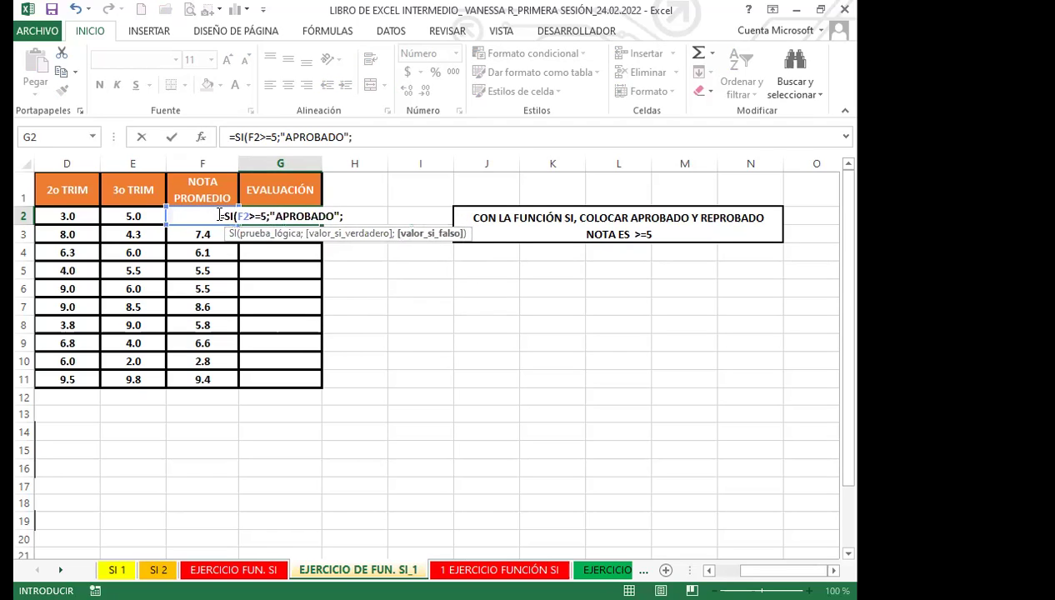
{"action": "type", "text": "\"REE"}
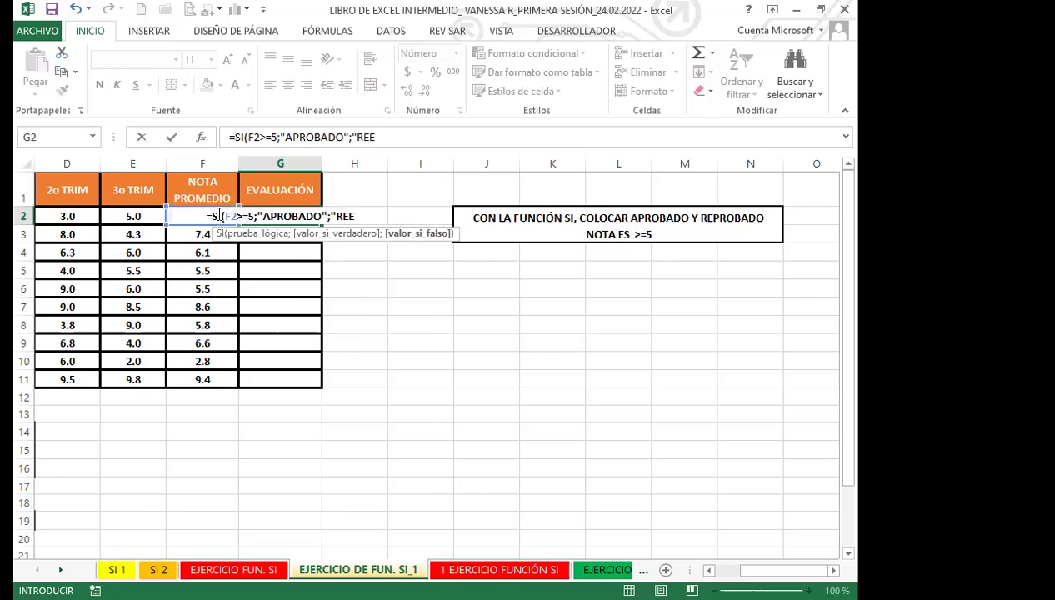
{"action": "key", "text": "BackSpace"}
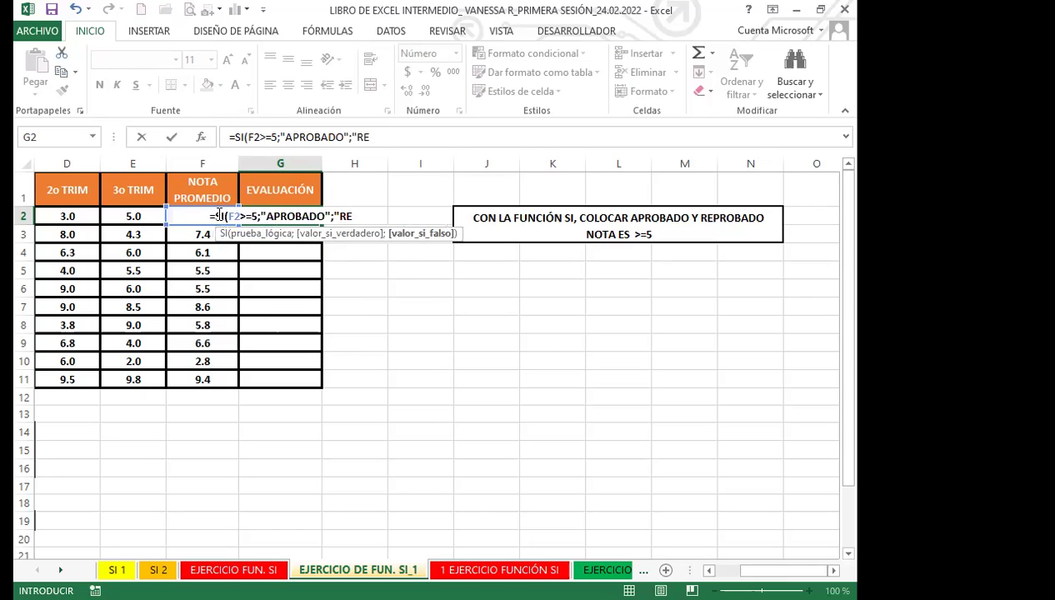
{"action": "type", "text": "PROBADO"}
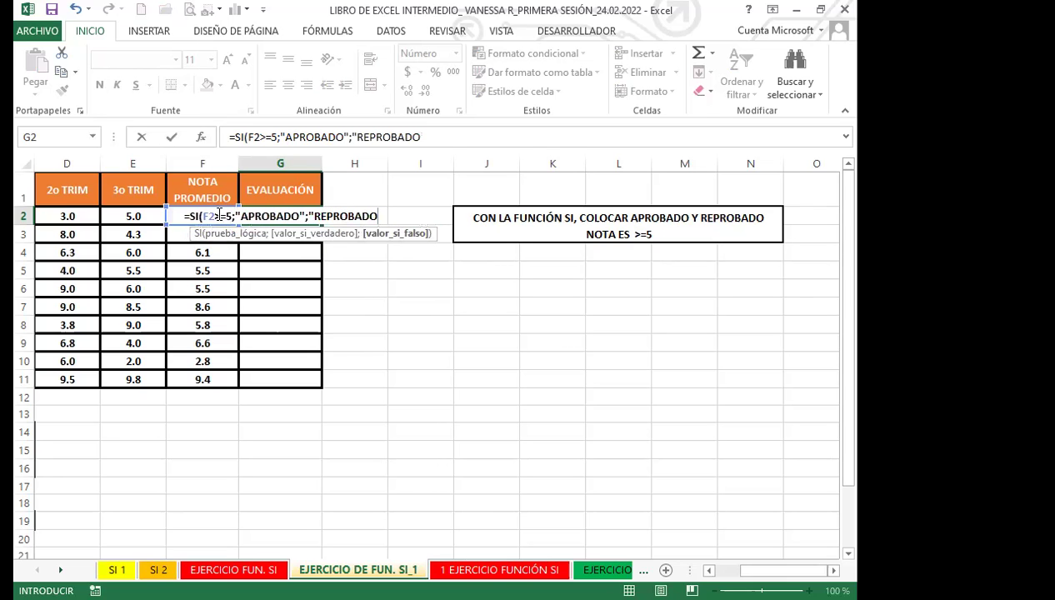
{"action": "type", "text": "\""}
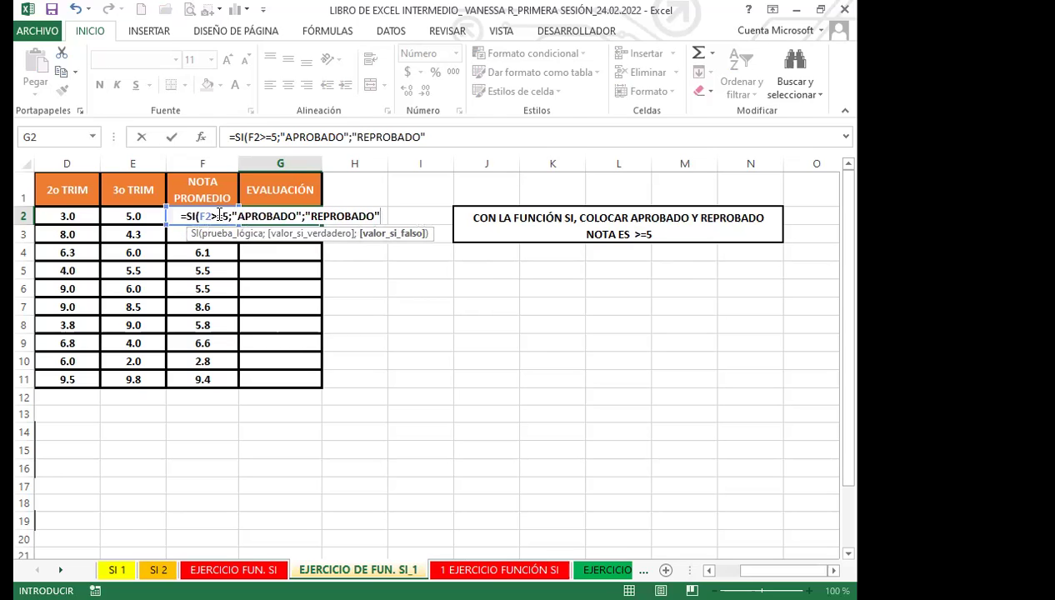
{"action": "key", "text": "Return"}
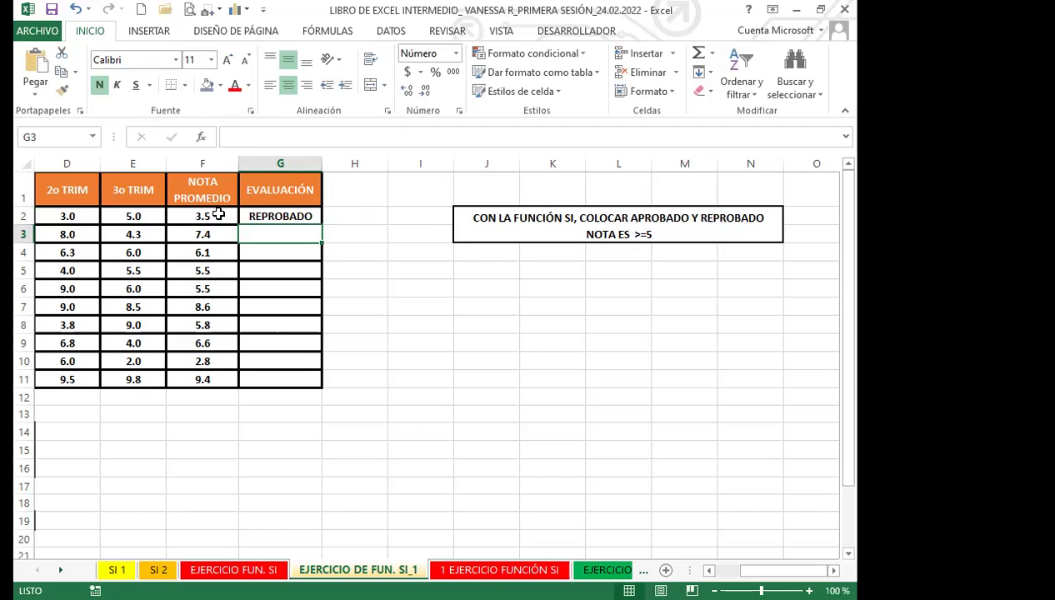
Copy the G2 formula down the EVALUACIÓN column through G11 and reselect G2 to review it.
{"action": "left_click", "coordinate": [260, 215]}
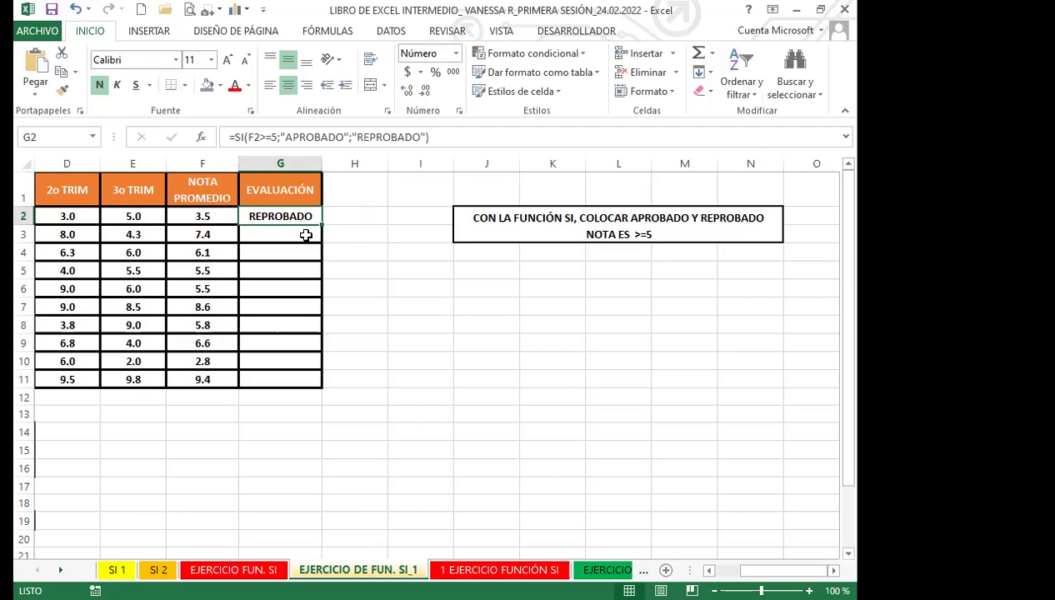
{"action": "left_click_drag", "start_coordinate": [321, 225], "coordinate": [323, 386]}
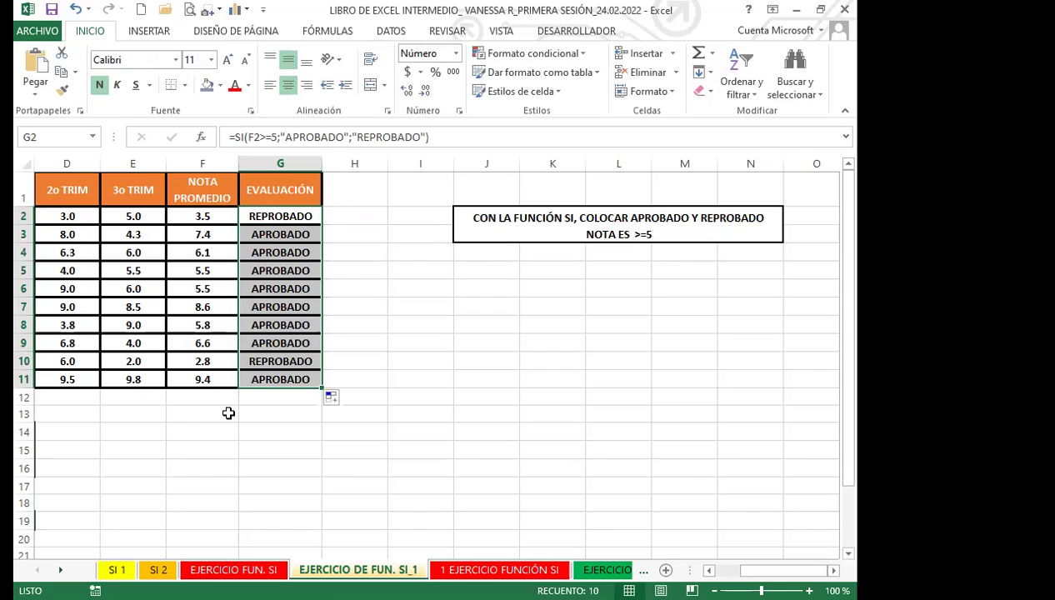
{"action": "left_click", "coordinate": [218, 413]}
{"action": "left_click", "coordinate": [291, 219]}
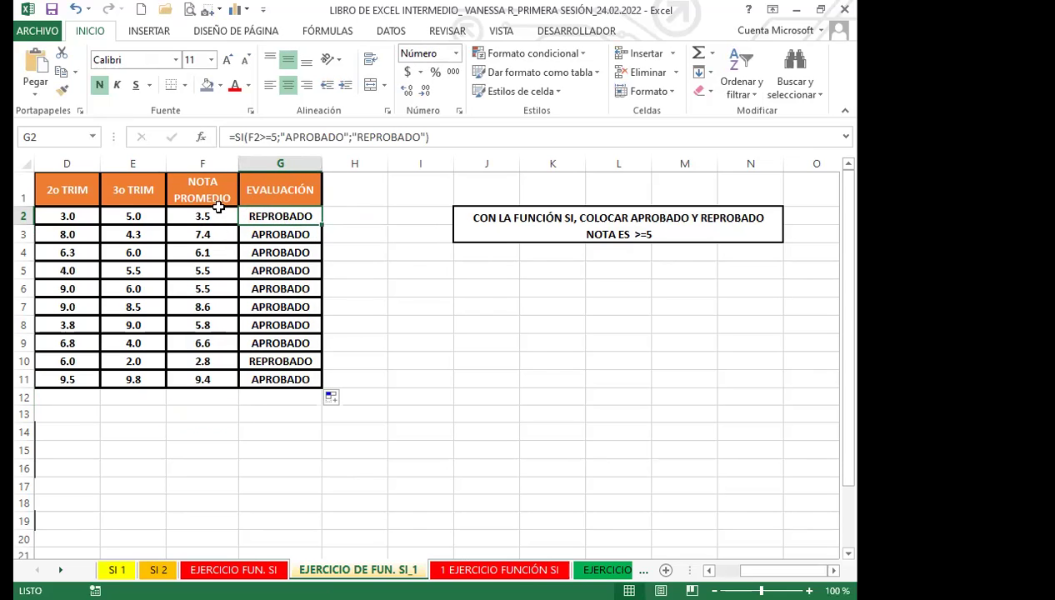
Compare the NOTA PROMEDIO grades with their EVALUACIÓN results, checking the SI formulas in rows 2 through 11.
{"action": "left_click", "coordinate": [212, 235]}
{"action": "left_click", "coordinate": [248, 235]}
{"action": "left_click", "coordinate": [222, 254]}
{"action": "left_click", "coordinate": [243, 254]}
{"action": "left_click", "coordinate": [212, 270]}
{"action": "left_click", "coordinate": [242, 272]}
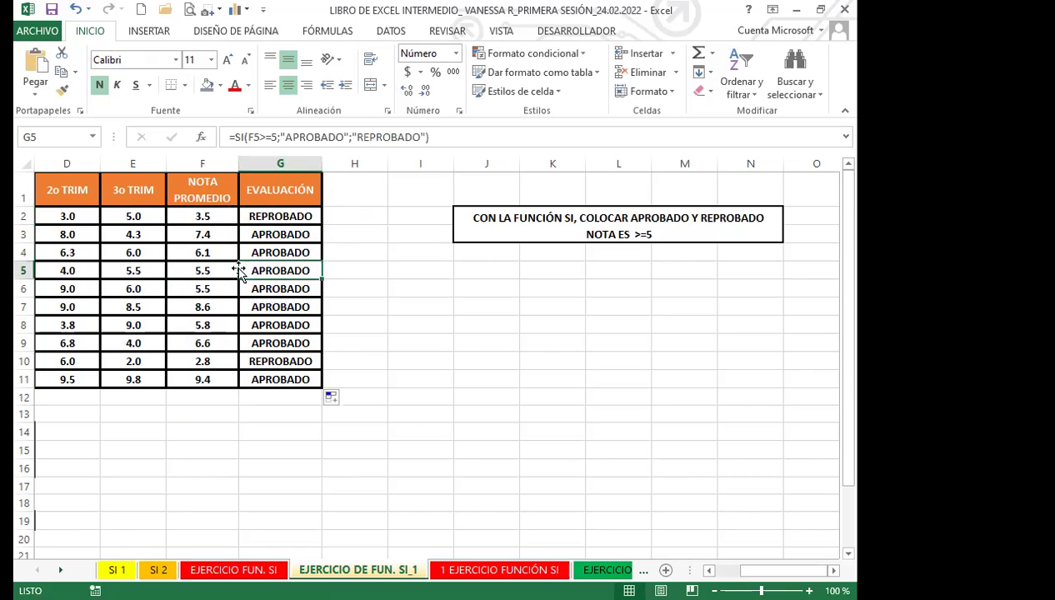
{"action": "left_click", "coordinate": [207, 364]}
{"action": "left_click", "coordinate": [250, 360]}
{"action": "left_click", "coordinate": [256, 374]}
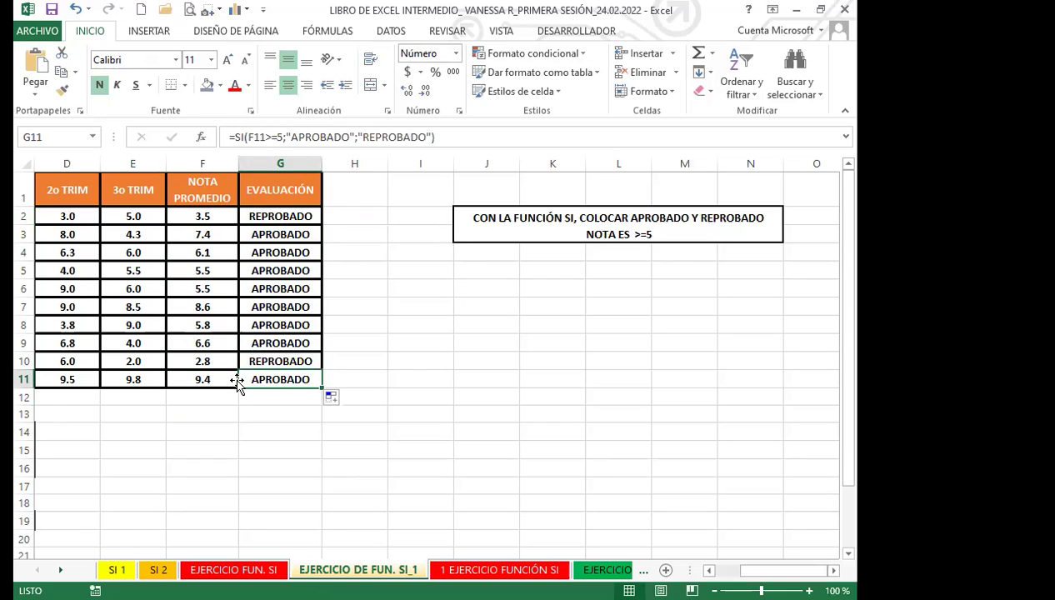
{"action": "left_click", "coordinate": [286, 217]}
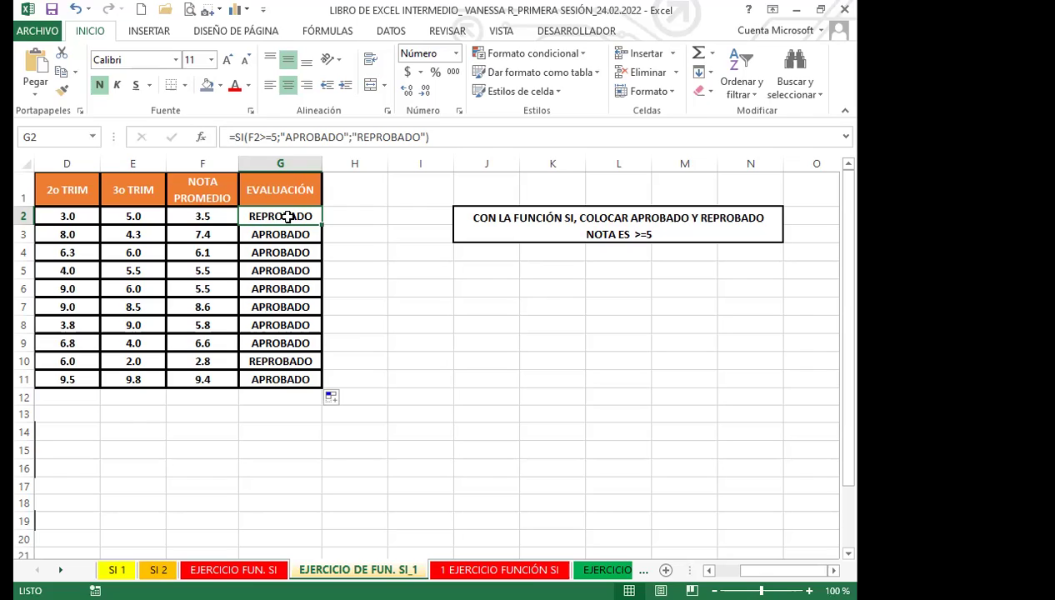
{"action": "left_click", "coordinate": [285, 374]}
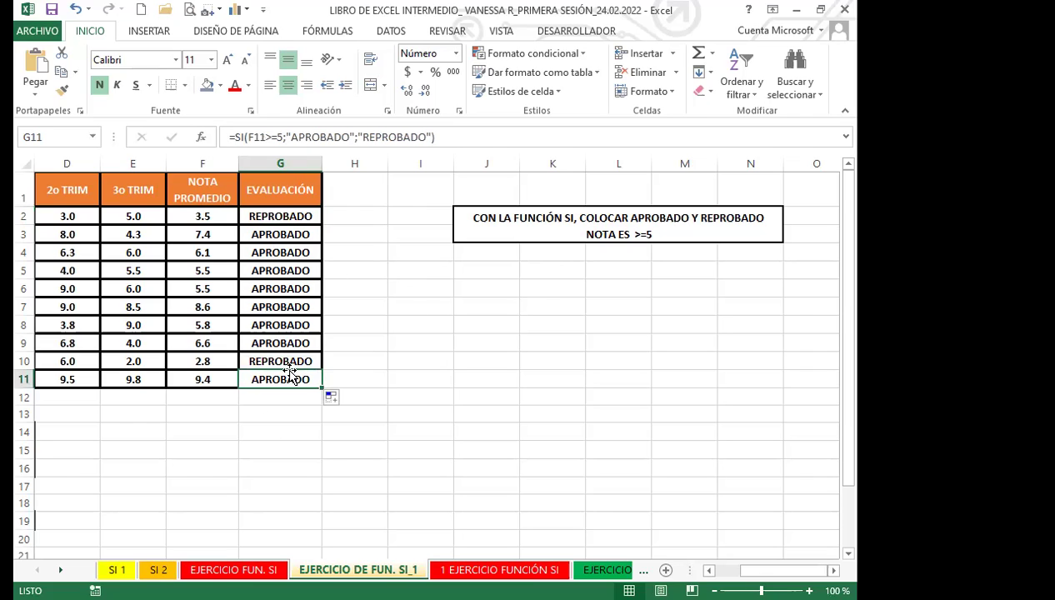
{"action": "left_click", "coordinate": [285, 355]}
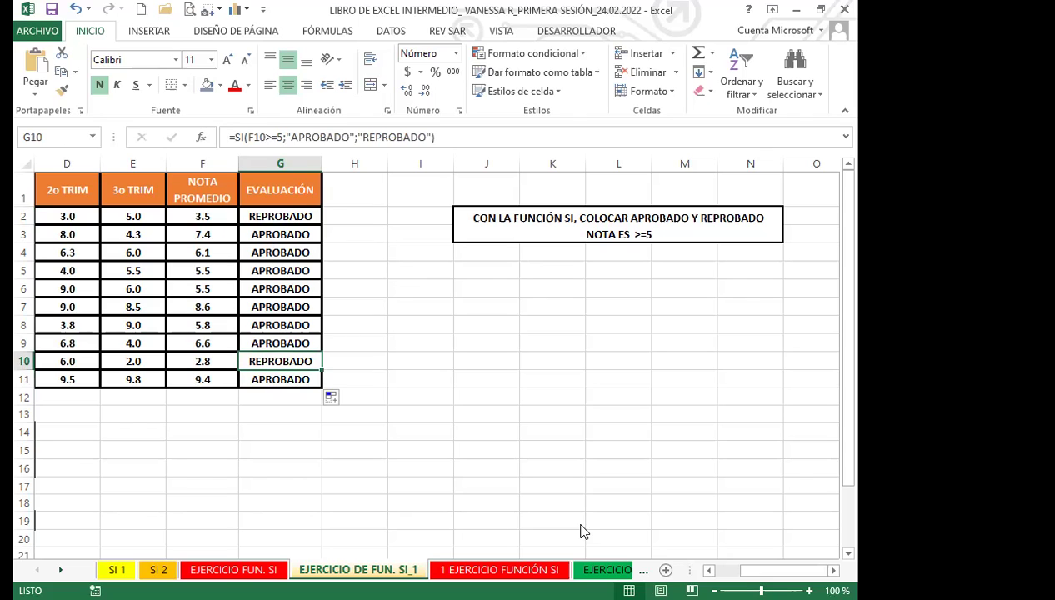
{"action": "left_click", "coordinate": [104, 411]}
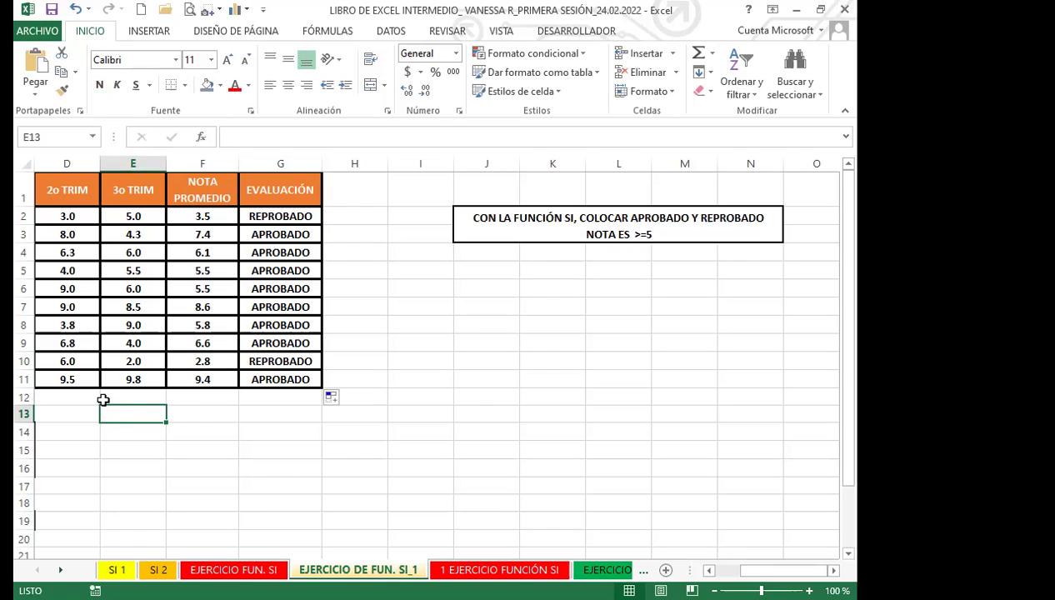
Open the 1 EJERCICIO FUNCIÓN SI sheet and select the empty ESTADO DE ECONOMIA BANCO result cell, J17.
{"action": "left_click", "coordinate": [458, 569]}
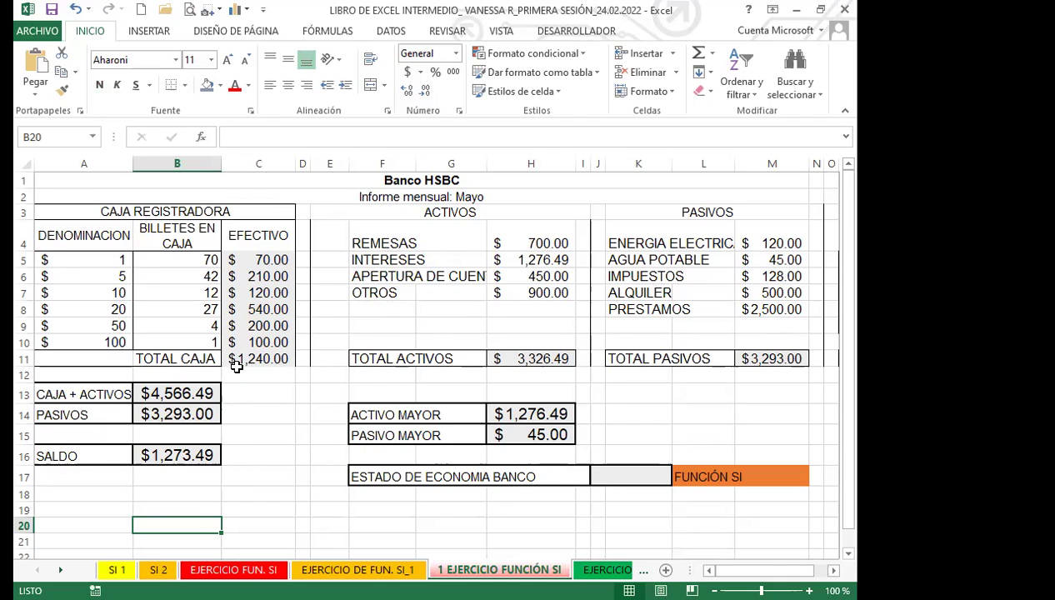
{"action": "left_click", "coordinate": [301, 415]}
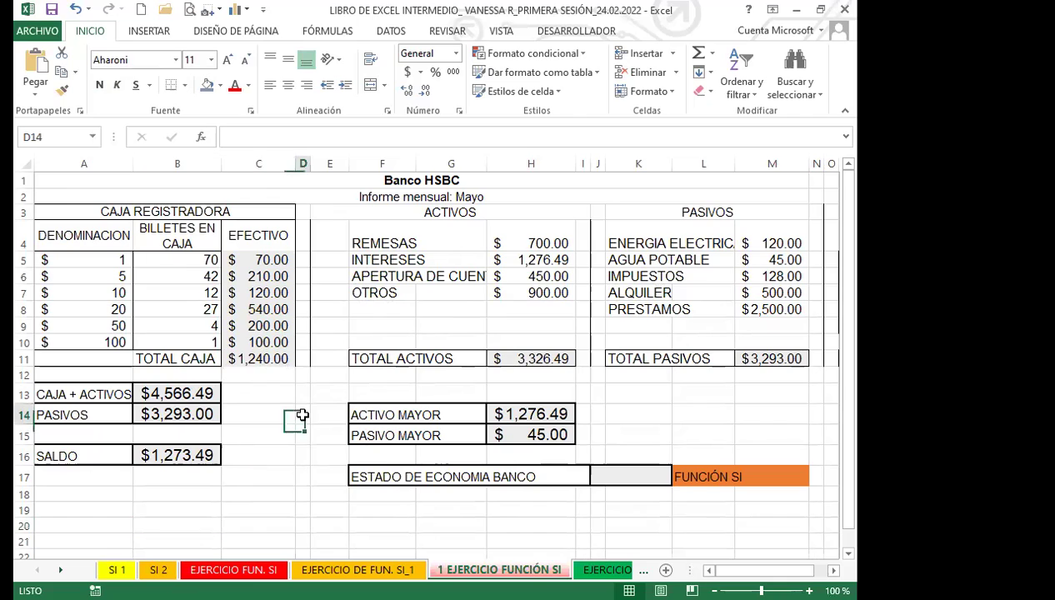
{"action": "left_click", "coordinate": [620, 476]}
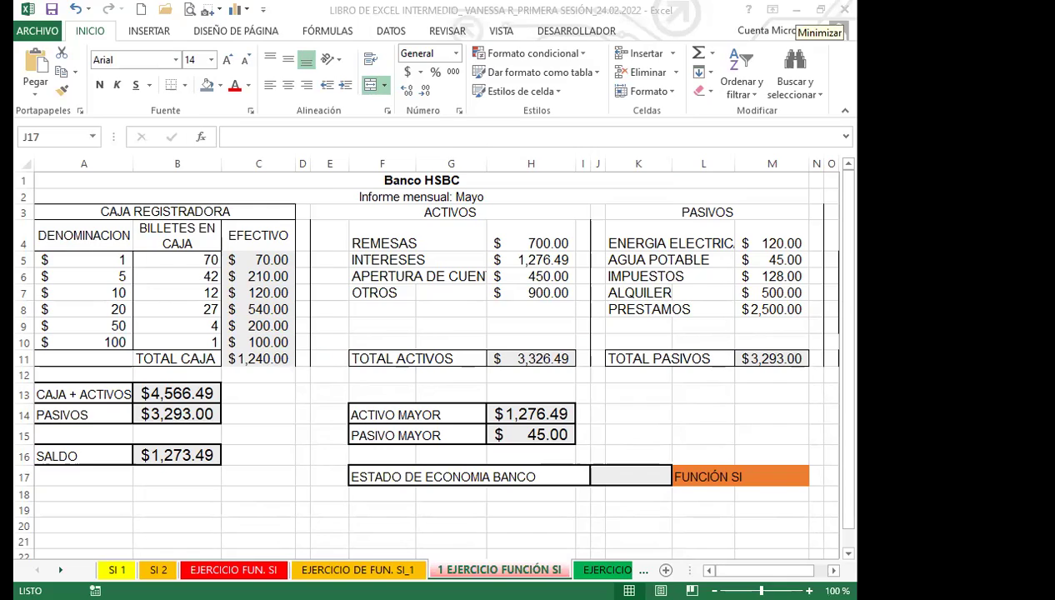
{"action": "left_click", "coordinate": [784, 13]}
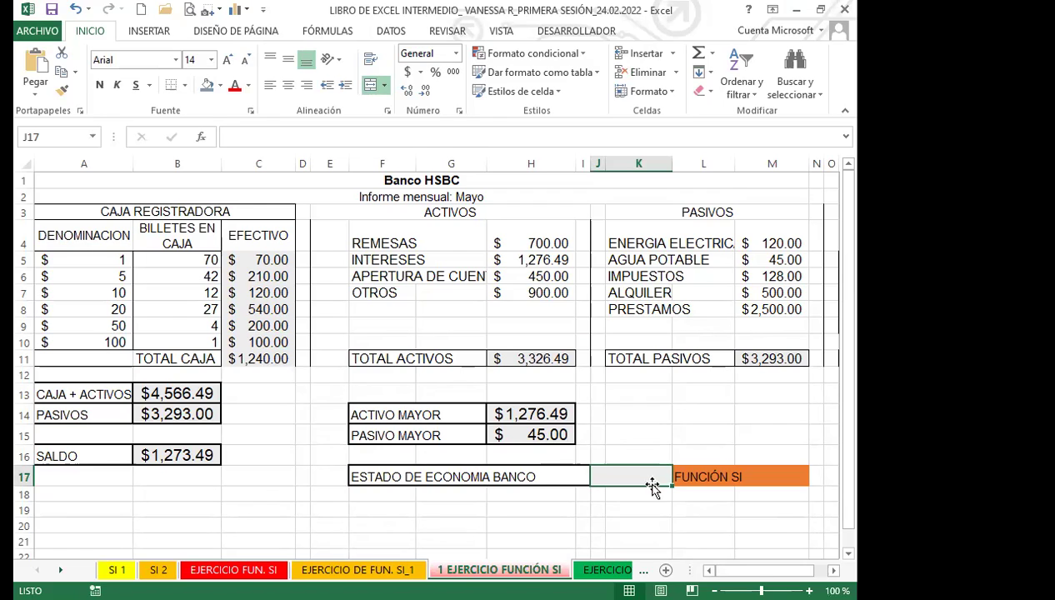
{"action": "left_click", "coordinate": [319, 473]}
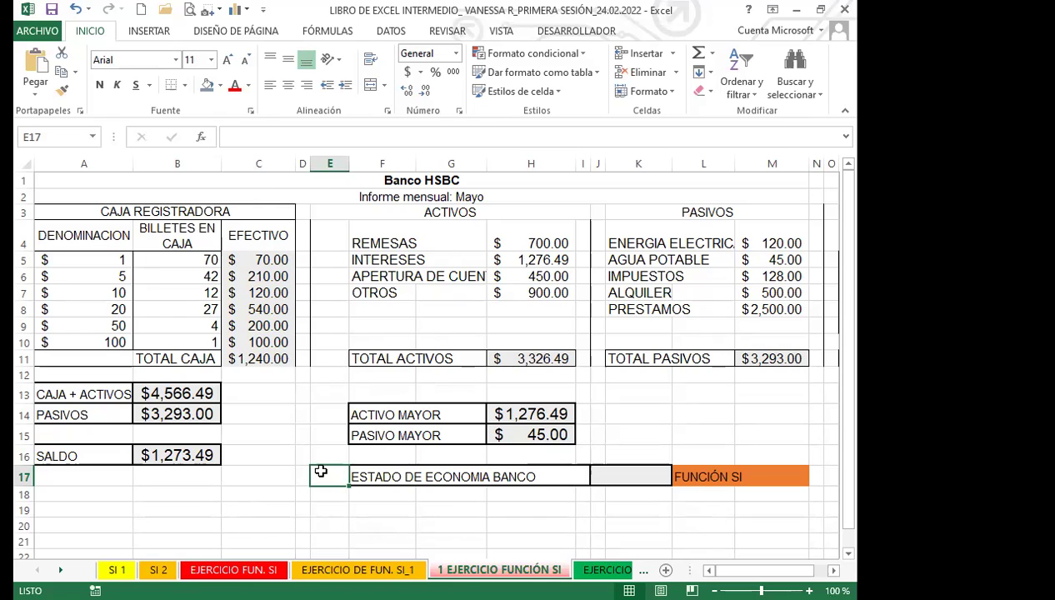
{"action": "left_click", "coordinate": [623, 474]}
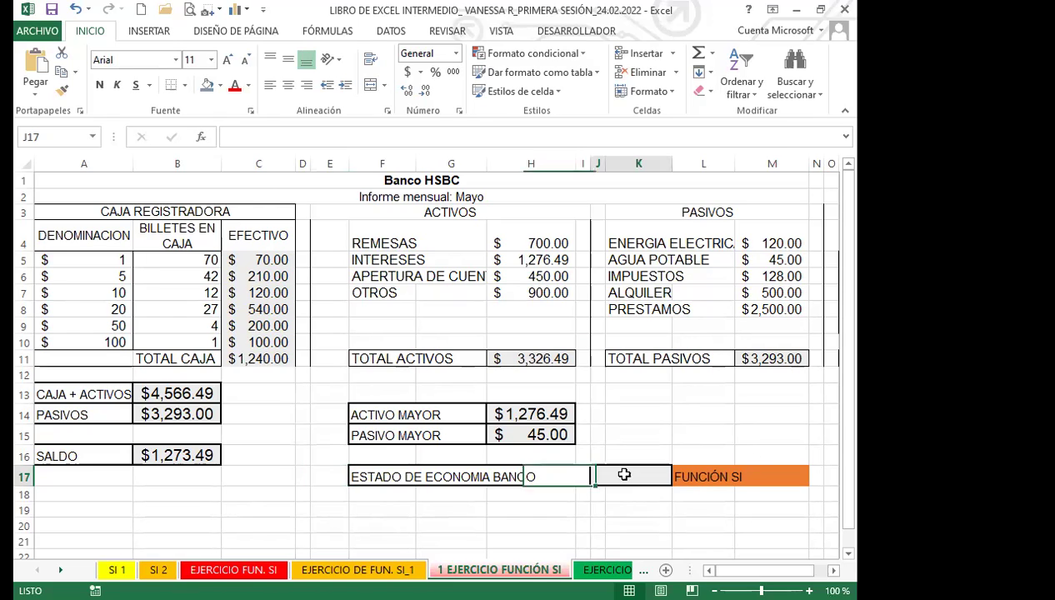
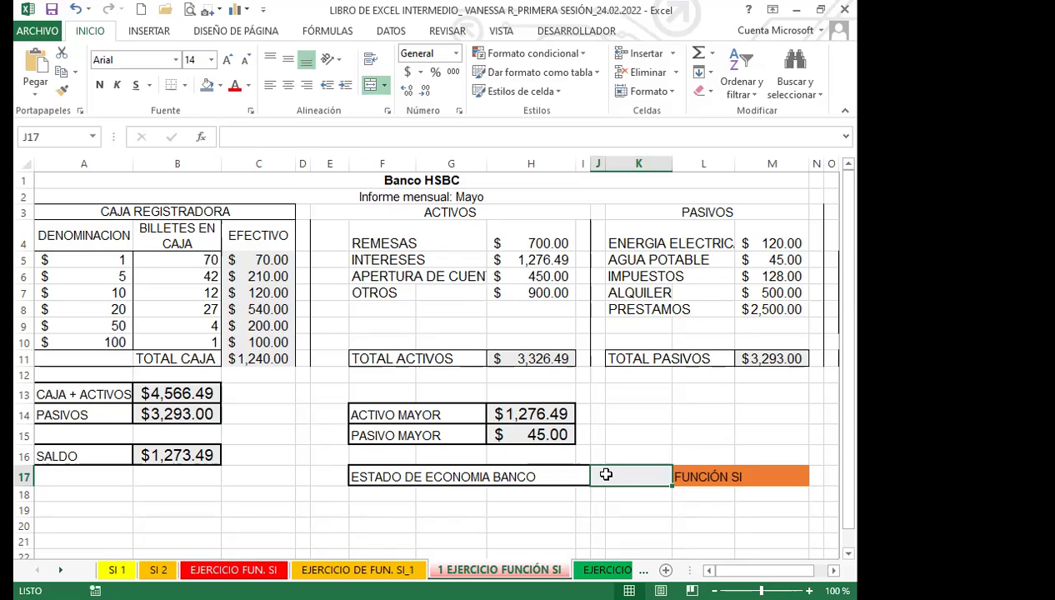
Start an SI function in J17 with the logical test B13>B14, comparing CAJA + ACTIVOS with PASIVOS.
{"action": "right_click", "coordinate": [605, 474]}
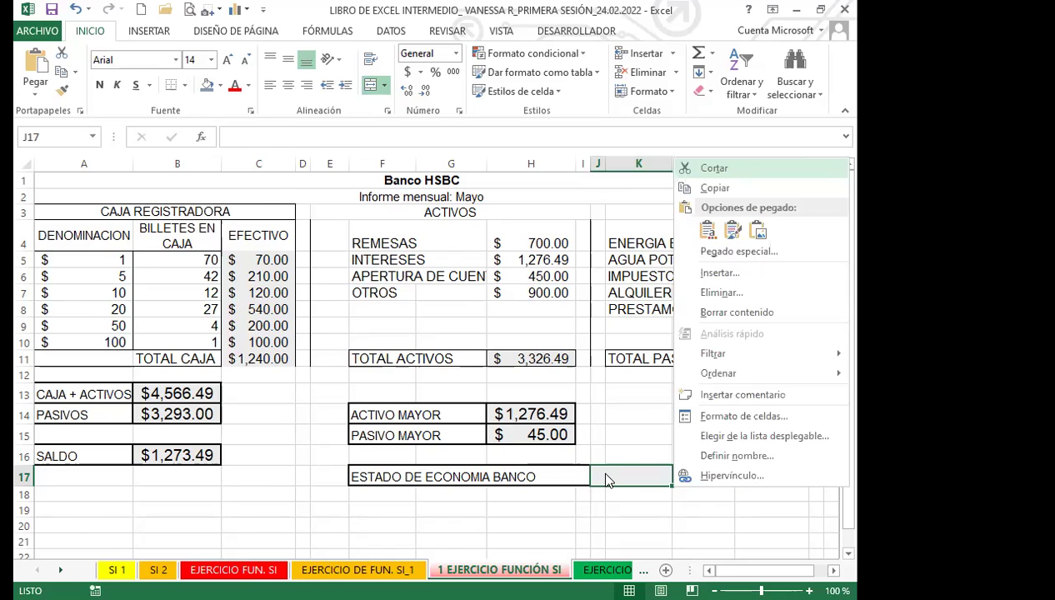
{"action": "key", "text": "Escape"}
{"action": "type", "text": "="}
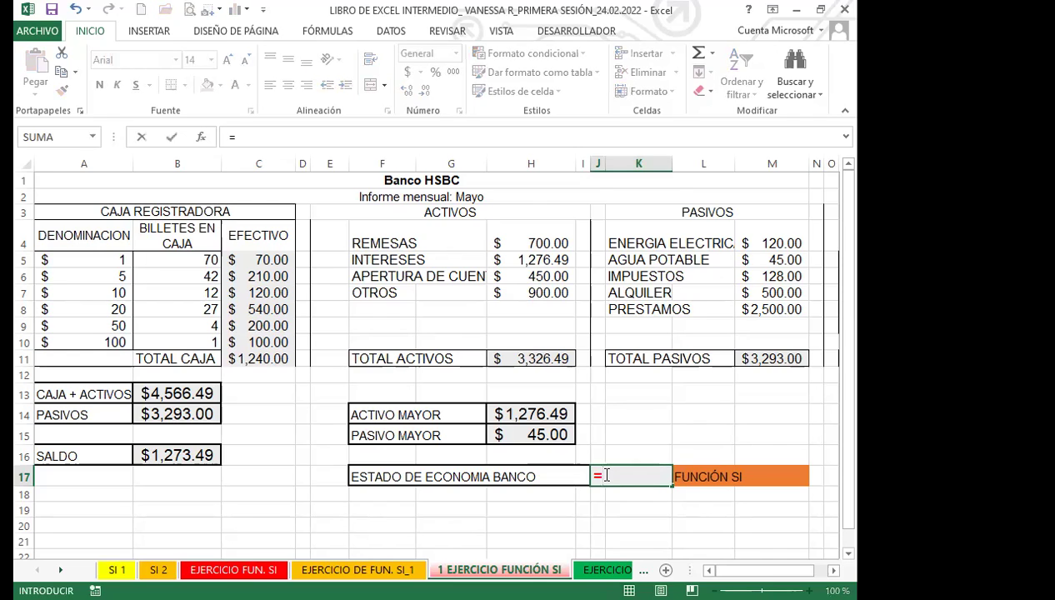
{"action": "type", "text": "SI"}
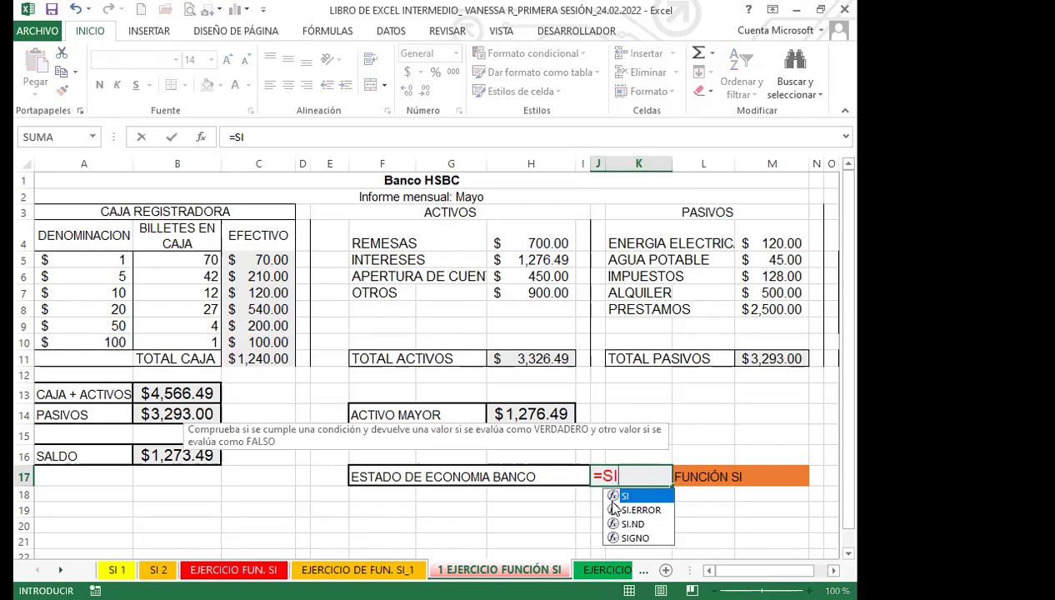
{"action": "type", "text": "("}
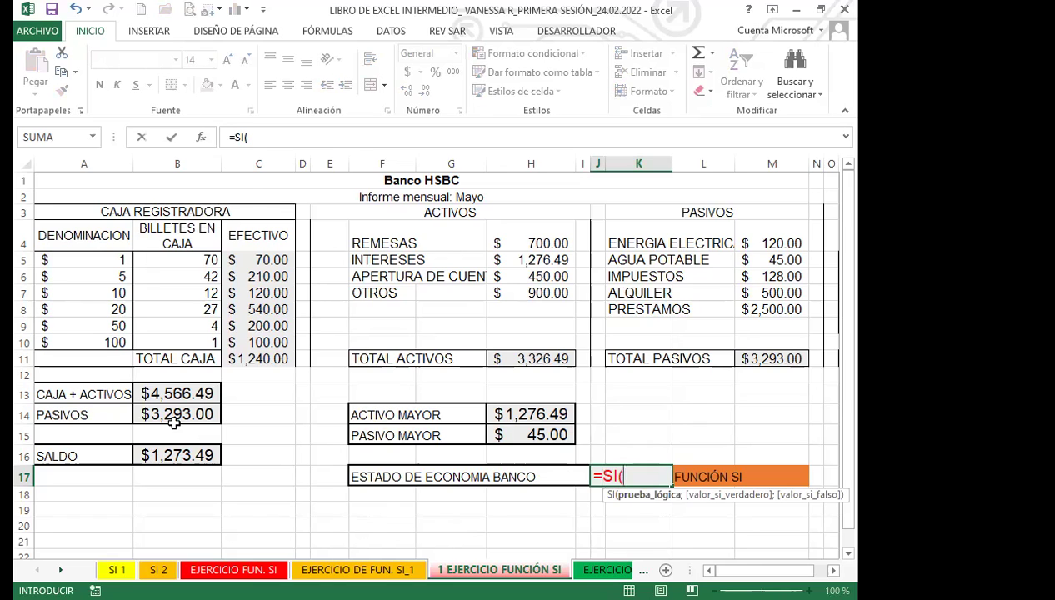
{"action": "left_click", "coordinate": [181, 391]}
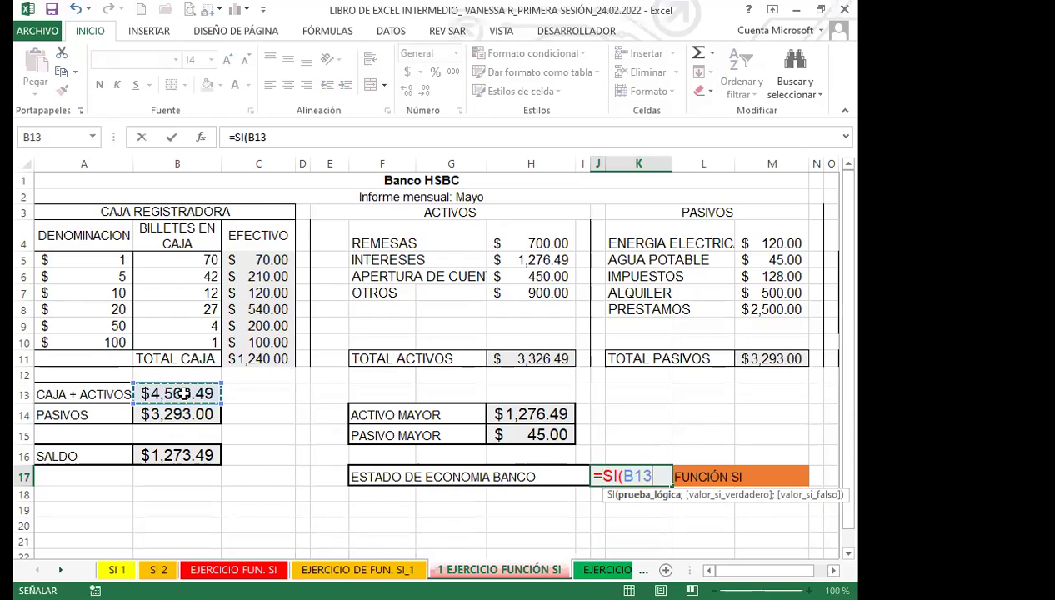
{"action": "type", "text": ">"}
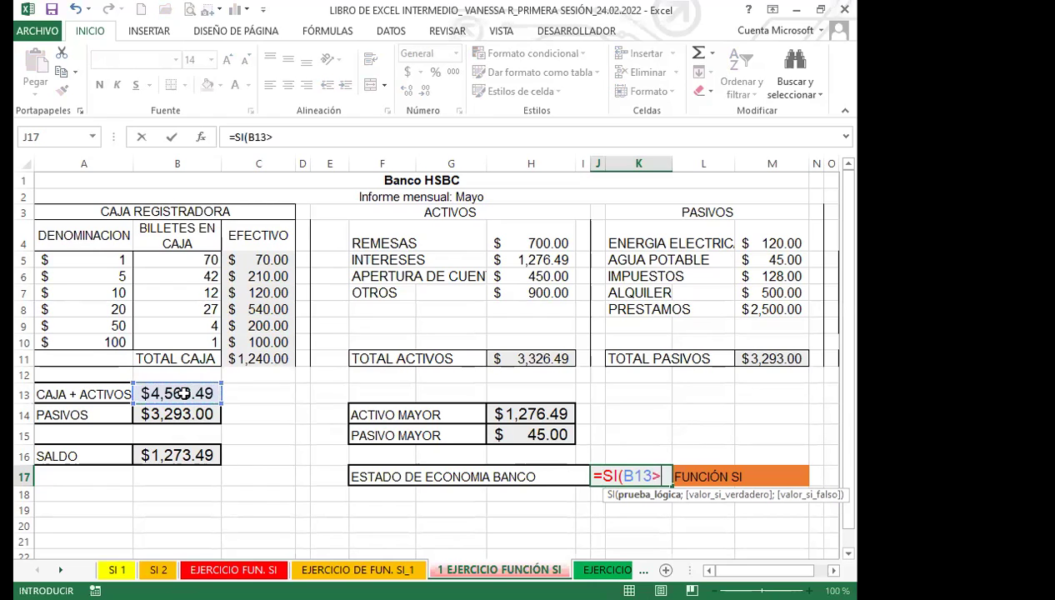
{"action": "left_click", "coordinate": [200, 414]}
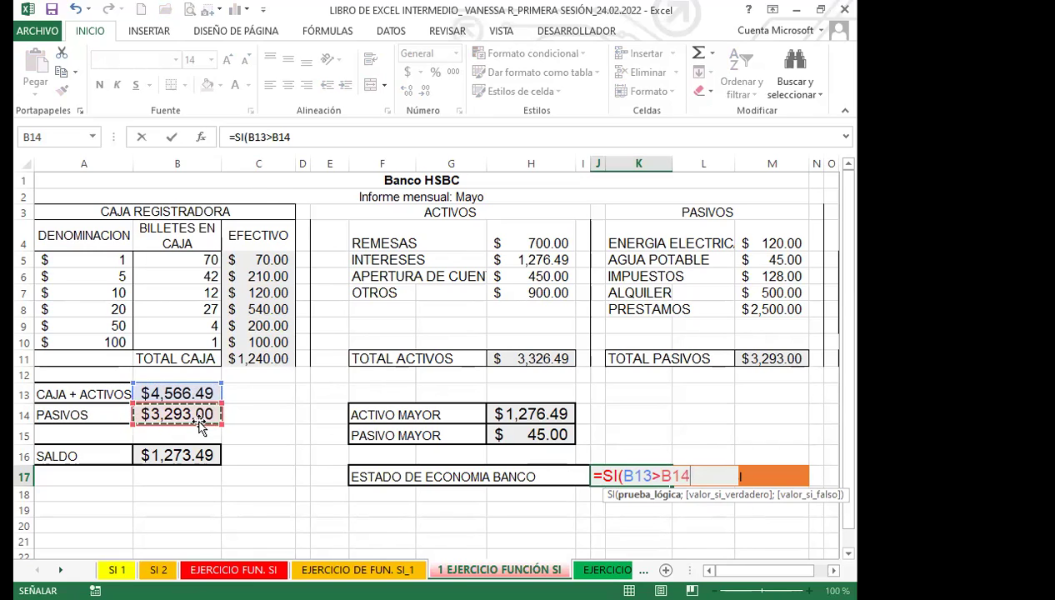
Enter "POSITIVO" as the value if true and complete the J17 formula without a value if false.
{"action": "type", "text": ";"}
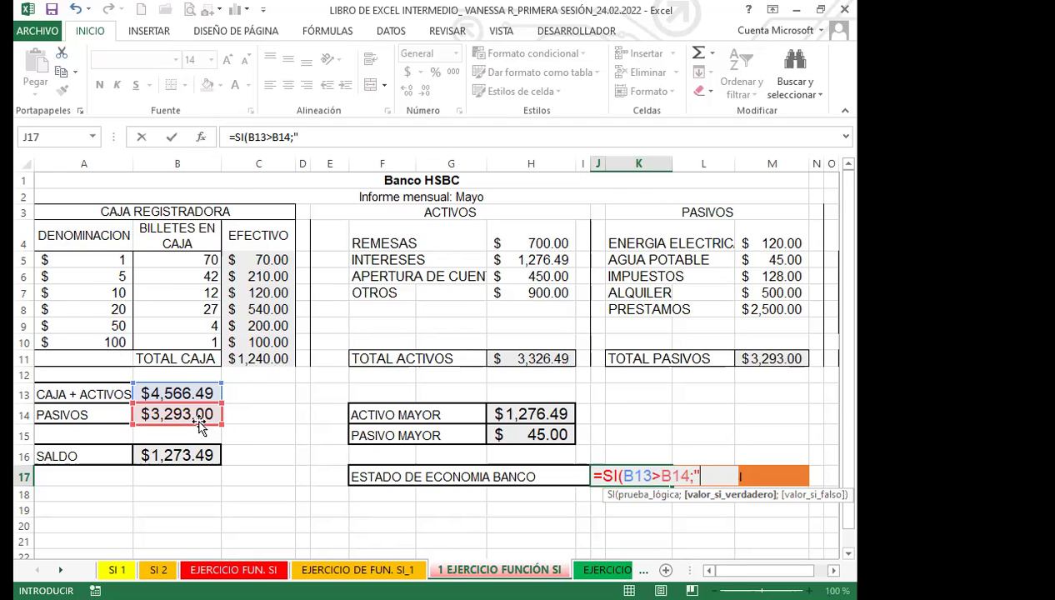
{"action": "type", "text": "POSITO"}
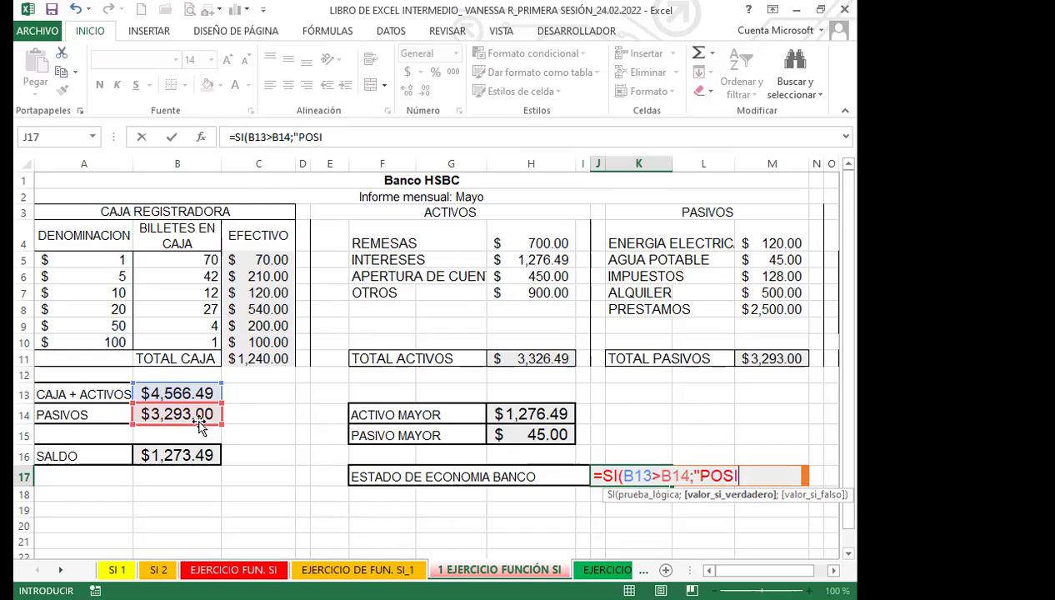
{"action": "key", "text": "BackSpace"}
{"action": "type", "text": "IVO"}
{"action": "type", "text": "\""}
{"action": "key", "text": "Return"}
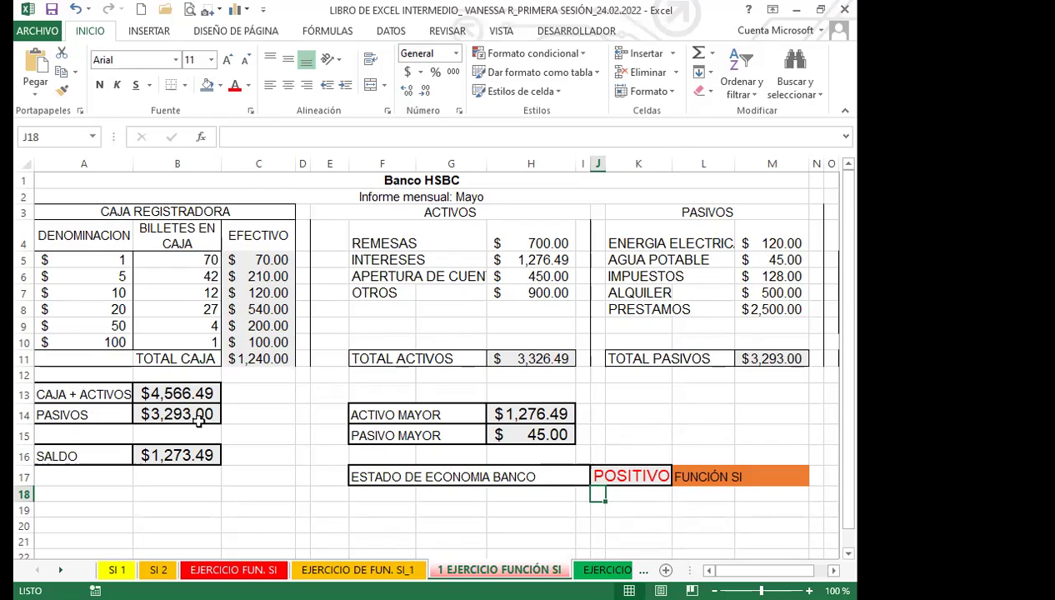
Test the bank status formula with lower EFECTIVO amounts: 100 in C7, 100 in C8 and 10 in C6.
{"action": "left_click", "coordinate": [178, 390]}
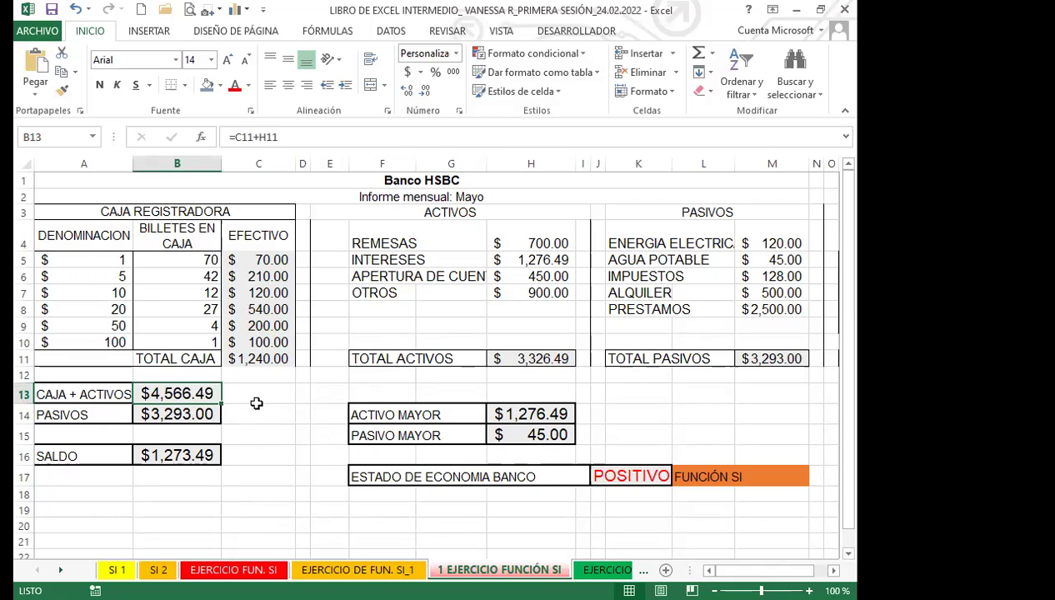
{"action": "left_click", "coordinate": [275, 293]}
{"action": "type", "text": "100"}
{"action": "key", "text": "Return"}
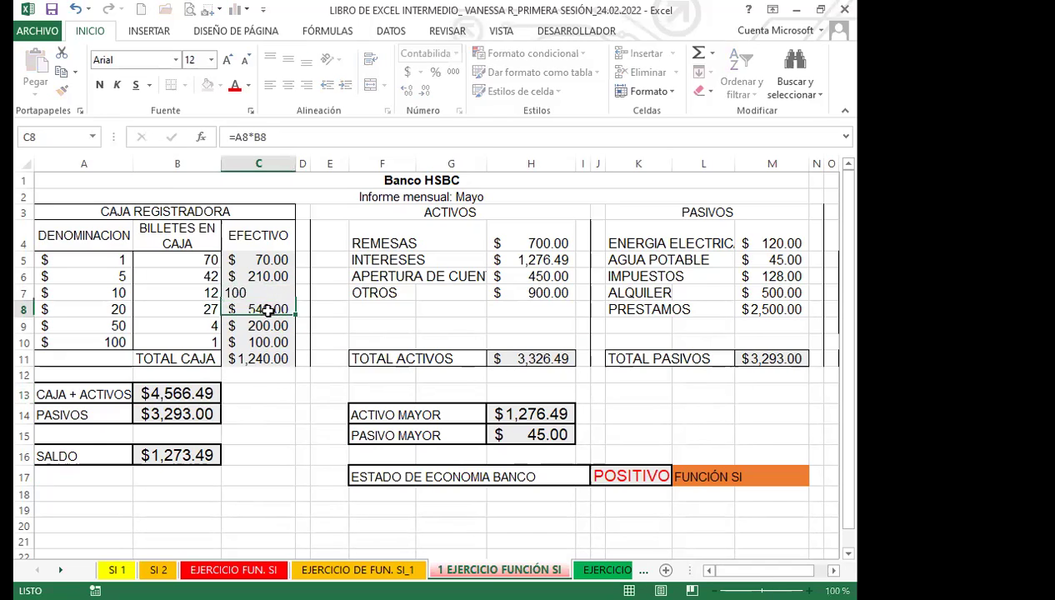
{"action": "type", "text": "100"}
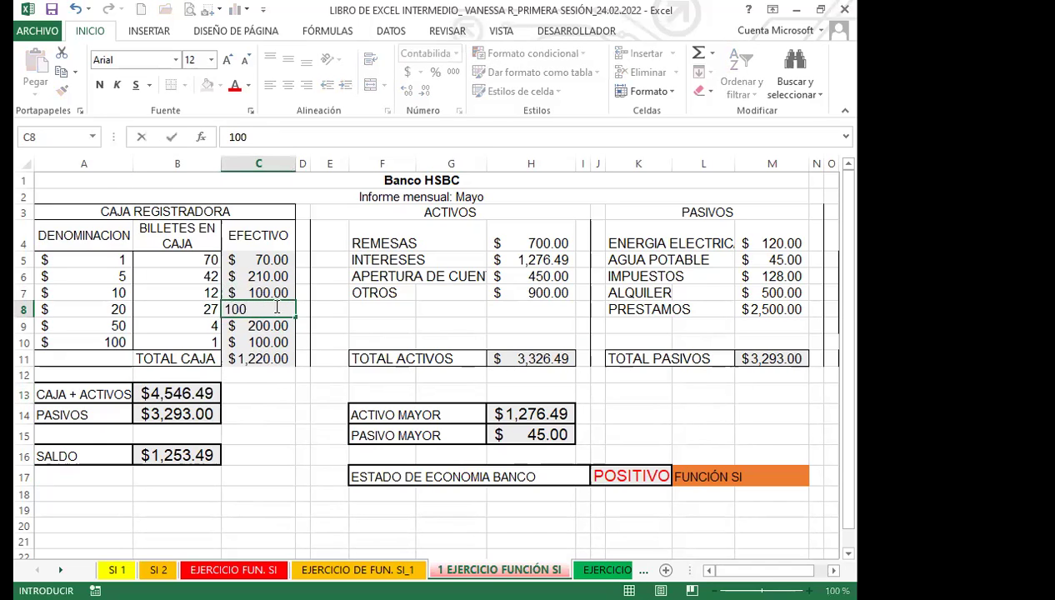
{"action": "left_click", "coordinate": [276, 278]}
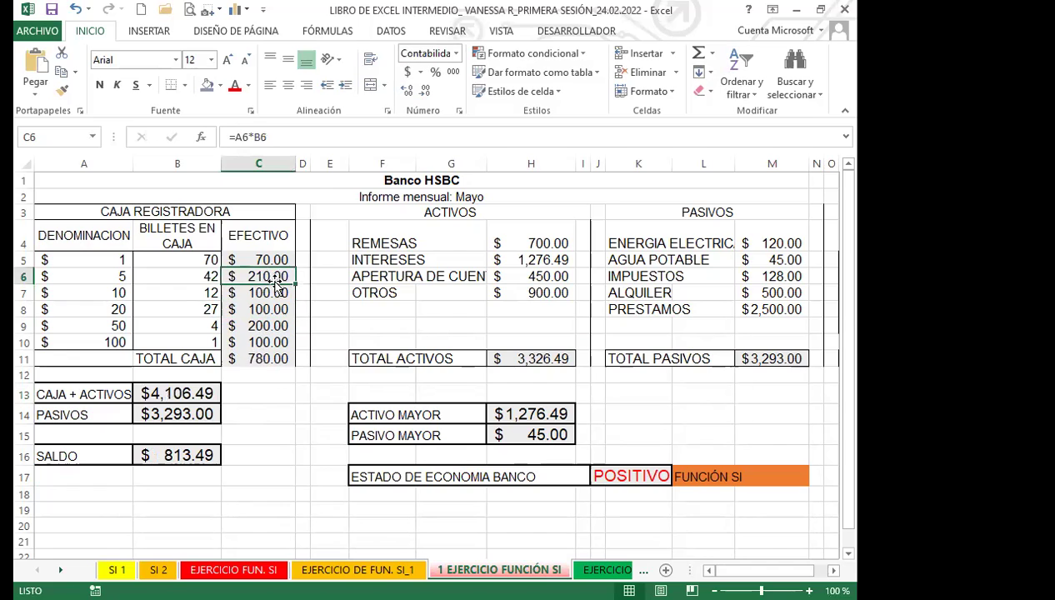
{"action": "type", "text": "10"}
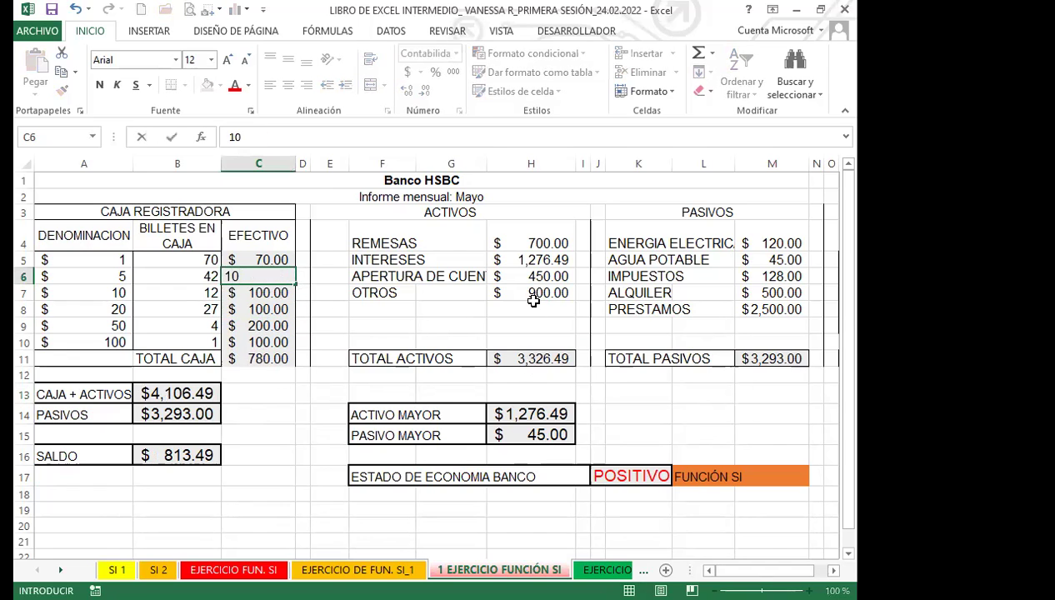
{"action": "left_click", "coordinate": [531, 294]}
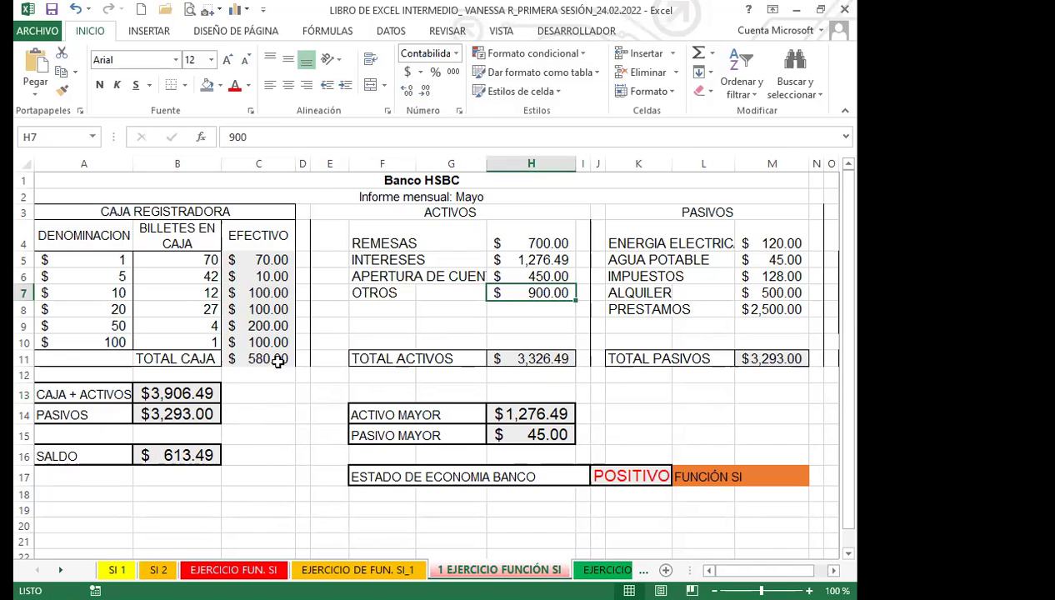
Set the OTROS asset amount in H7 to 10 as a further test, and undo all the test changes to the amounts.
{"action": "left_click", "coordinate": [178, 388]}
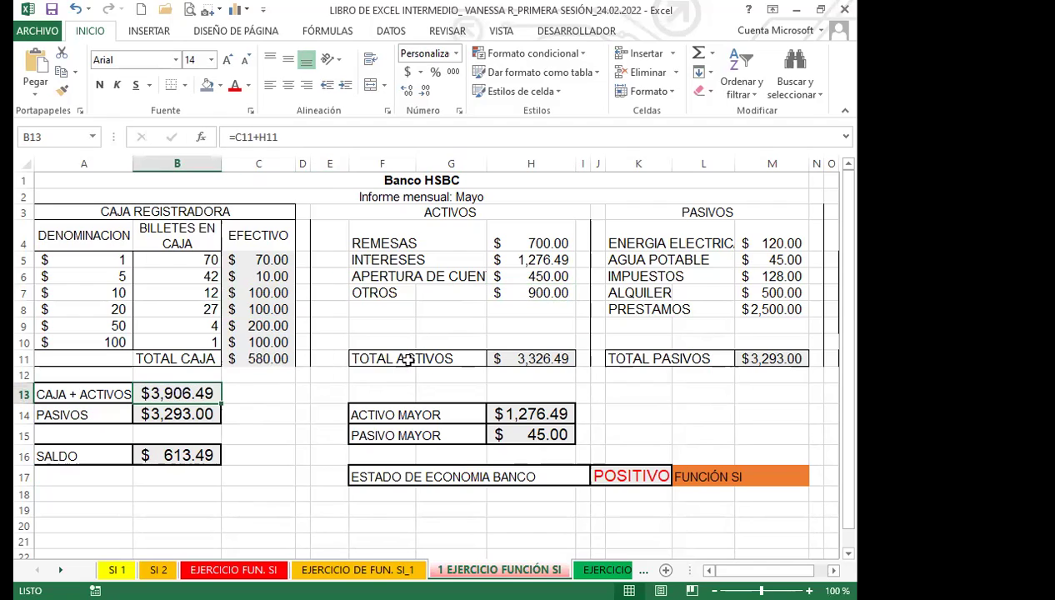
{"action": "left_click", "coordinate": [522, 291]}
{"action": "type", "text": "10"}
{"action": "left_click", "coordinate": [533, 264]}
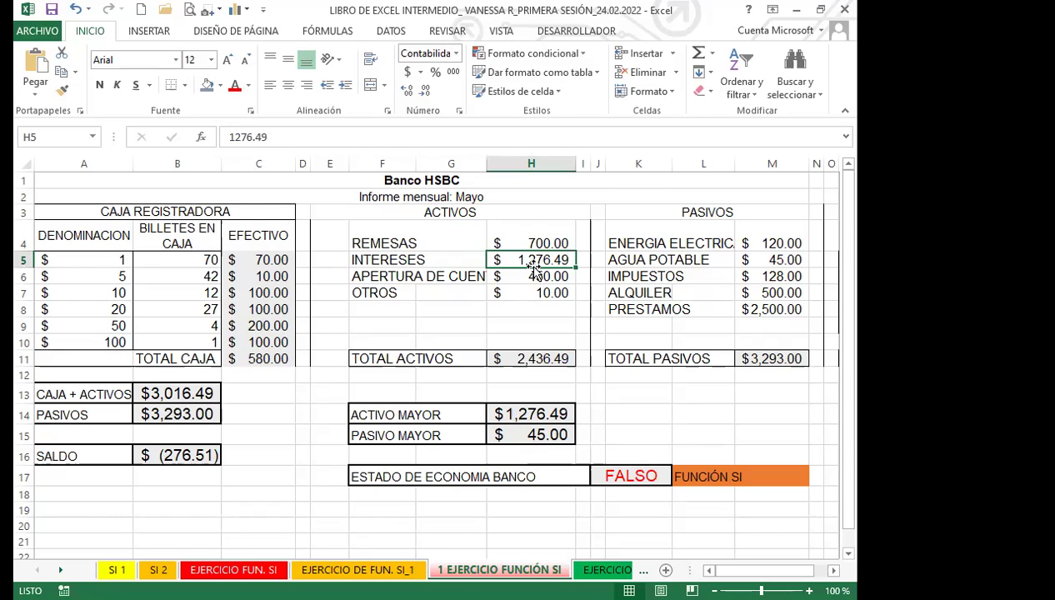
{"action": "key", "text": "ctrl+m"}
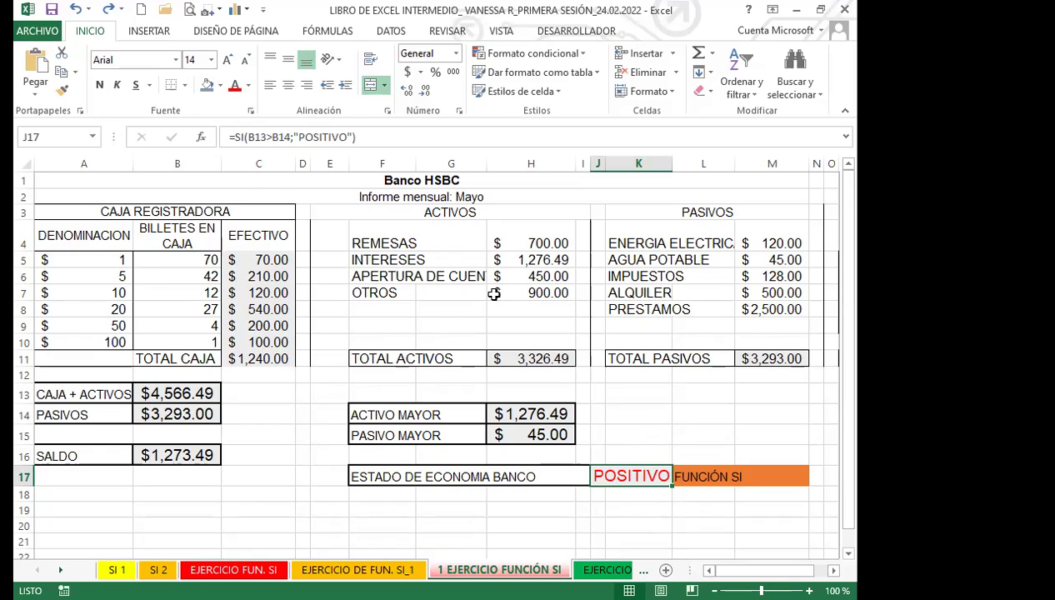
{"action": "left_click", "coordinate": [302, 476]}
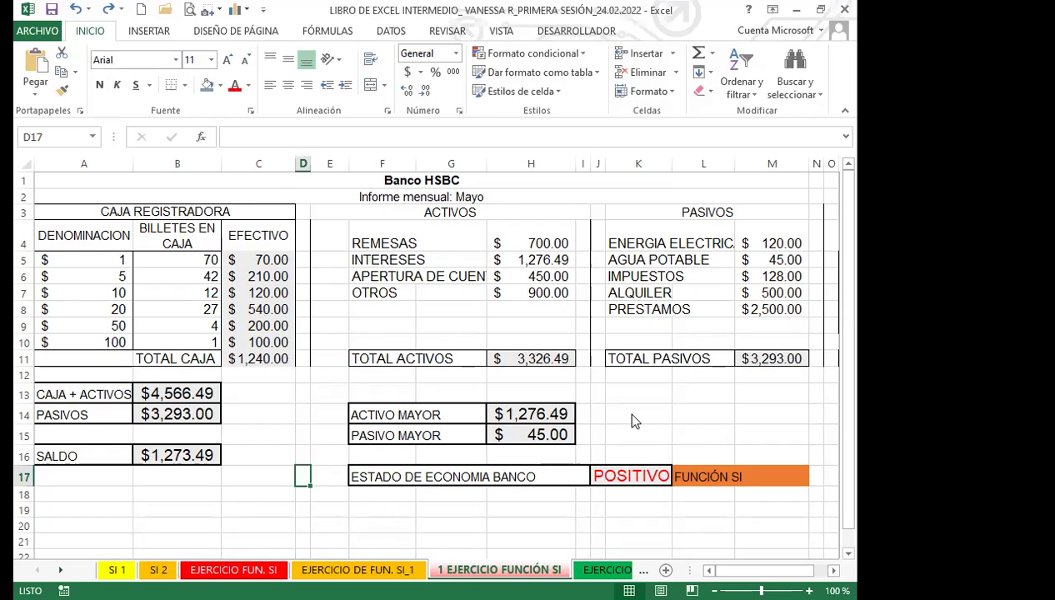
On the EJERCICIO FUNCION SI sheet, start an SI function in D4 with the logical test B4>1000 on the seller's Venta.
{"action": "left_click", "coordinate": [602, 570]}
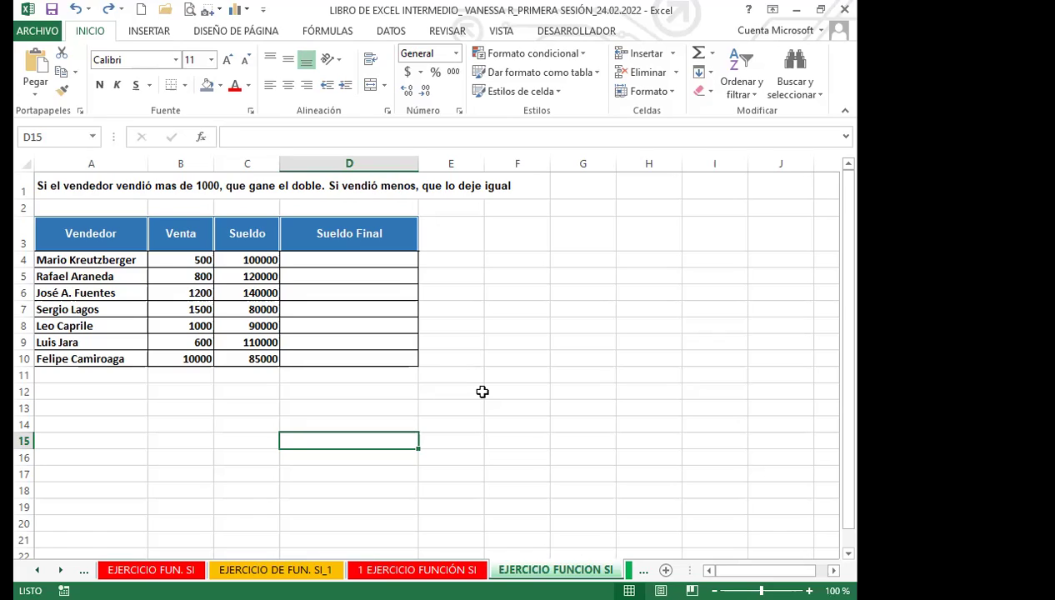
{"action": "left_click", "coordinate": [360, 261]}
{"action": "type", "text": "="}
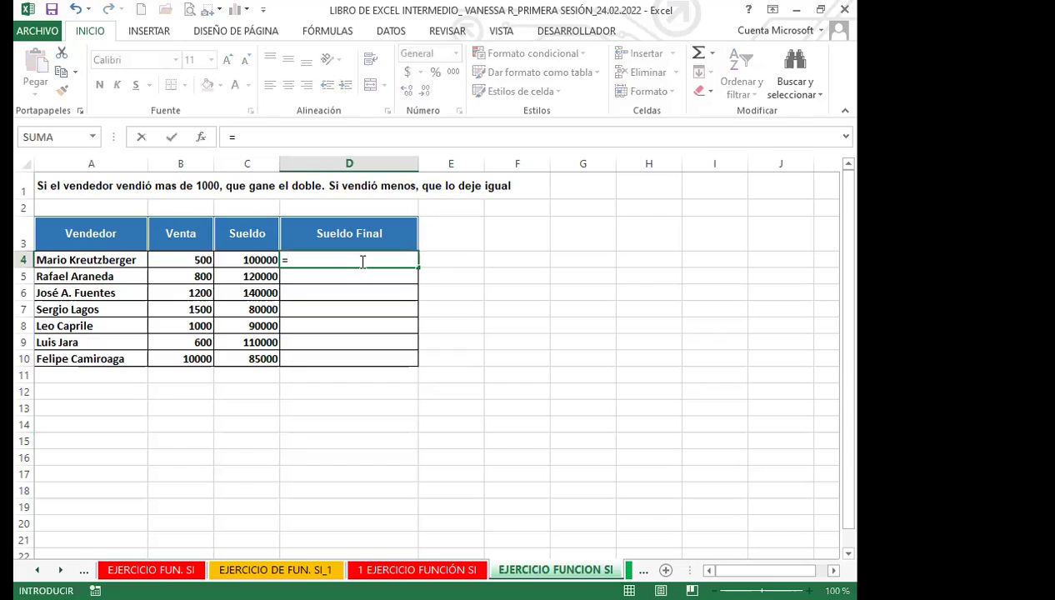
{"action": "type", "text": "SI"}
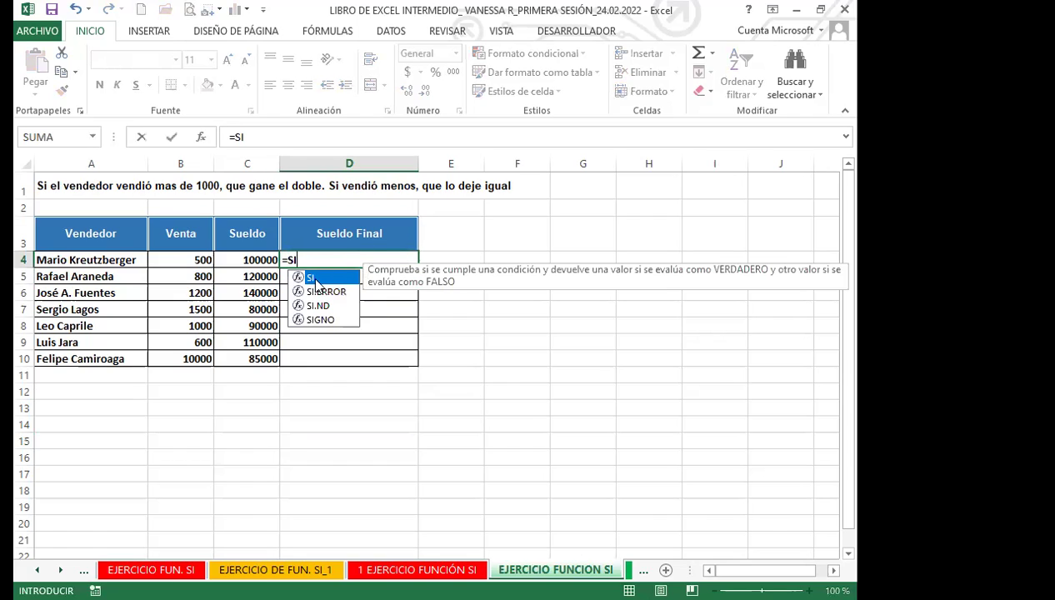
{"action": "type", "text": "("}
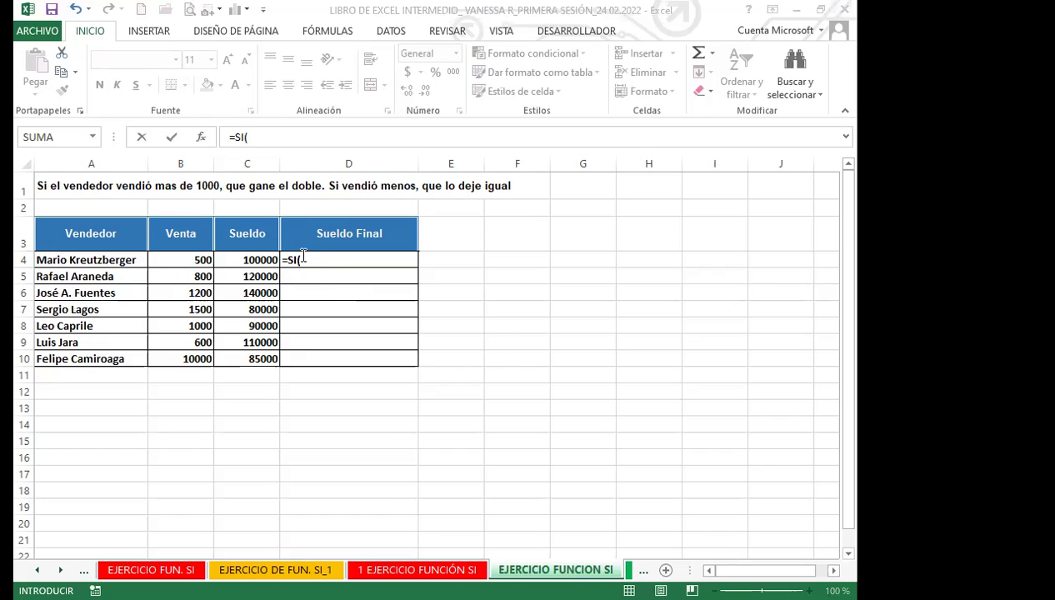
{"action": "left_click", "coordinate": [331, 260]}
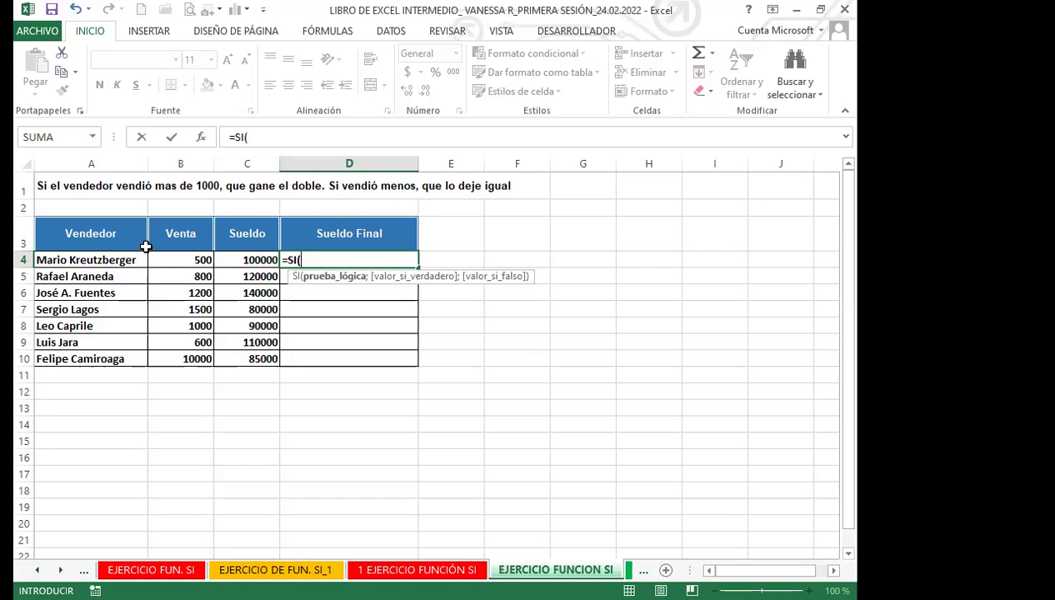
{"action": "left_click", "coordinate": [169, 258]}
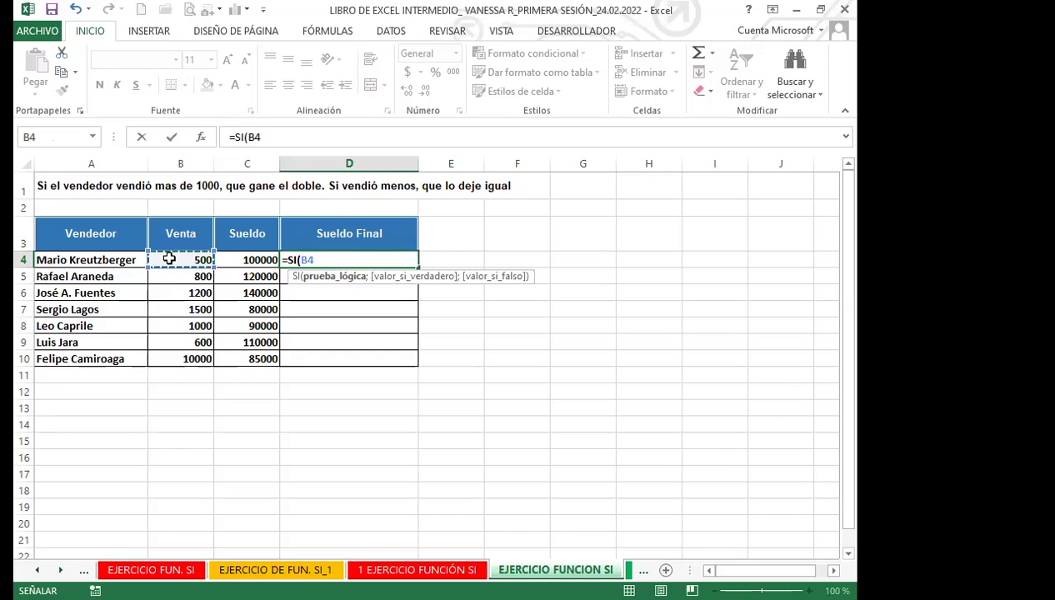
{"action": "type", "text": "o"}
{"action": "key", "text": "BackSpace"}
{"action": "type", "text": ">"}
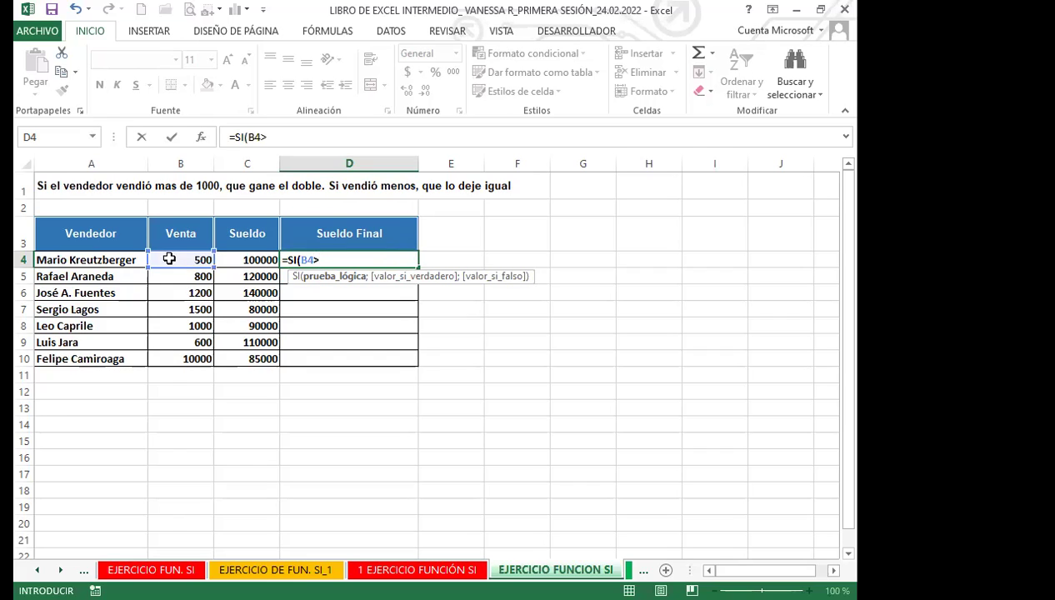
{"action": "type", "text": "1000;"}
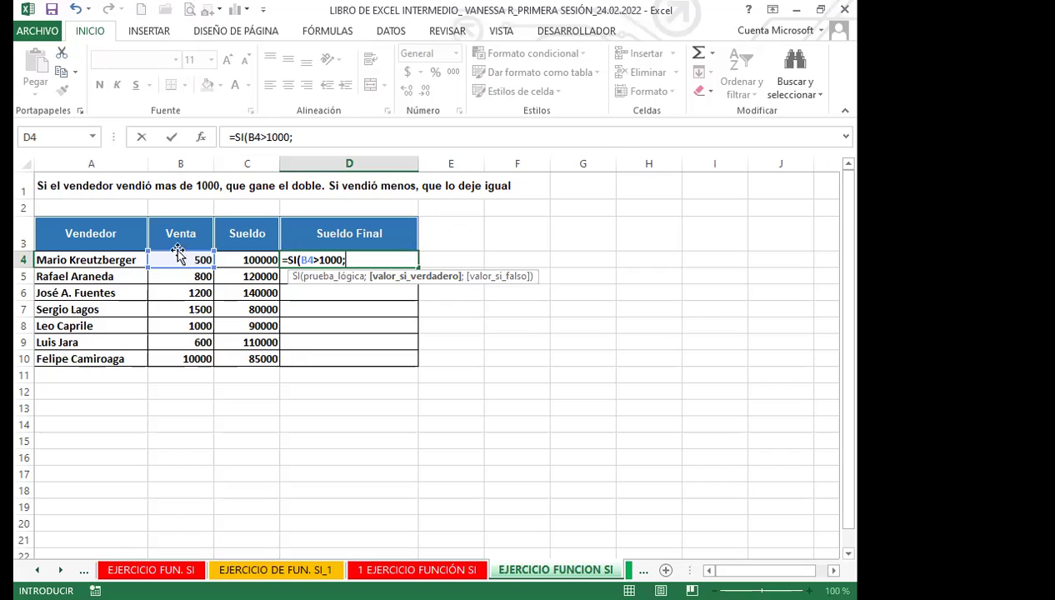
Complete the D4 formula with C4*2 as the value if true and C4 if false, and fill it down to D10.
{"action": "left_click", "coordinate": [240, 260]}
{"action": "type", "text": "*2"}
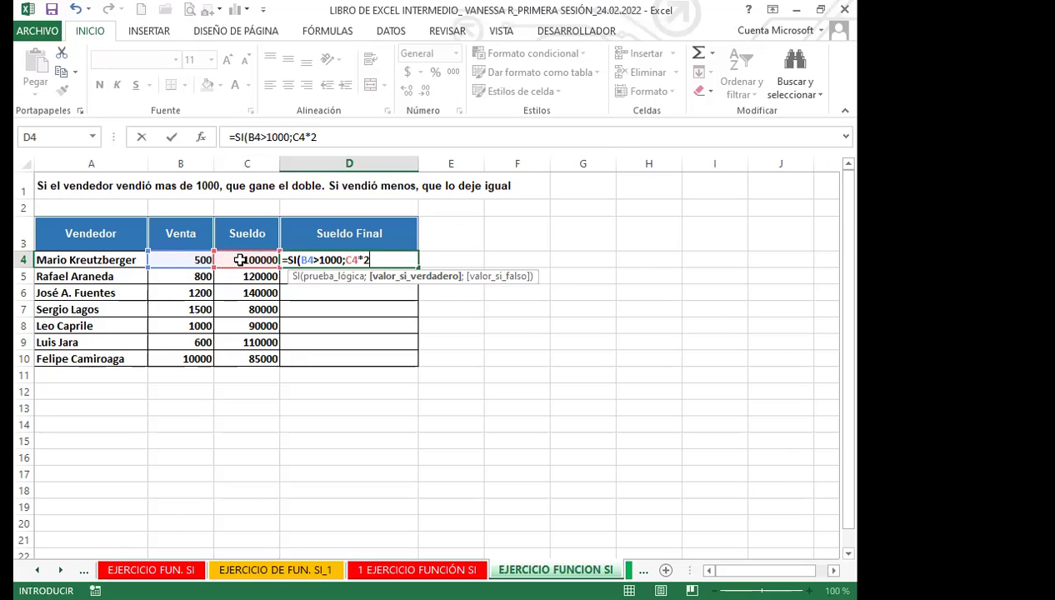
{"action": "type", "text": ";"}
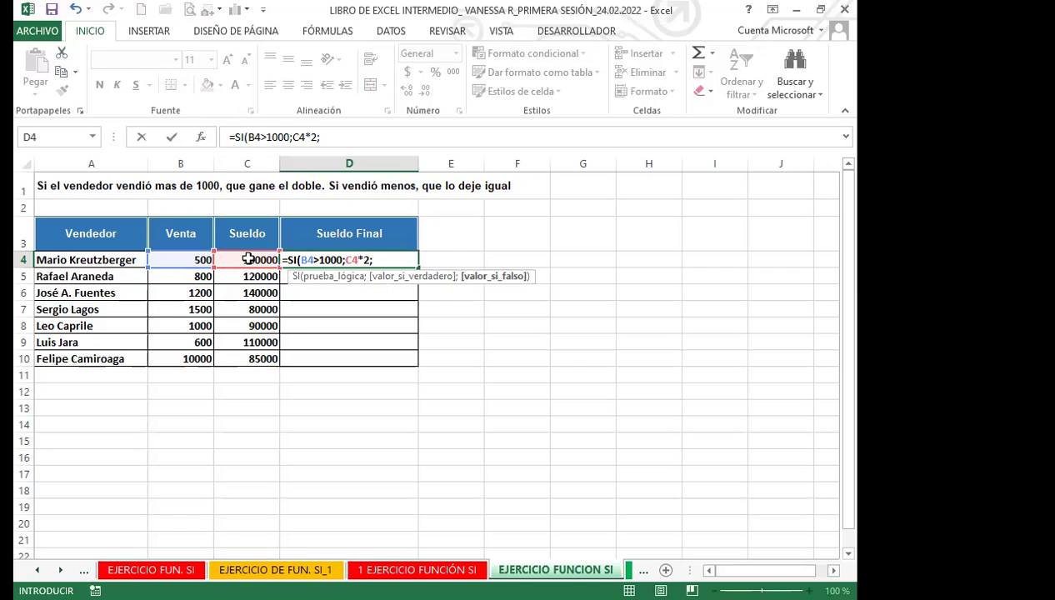
{"action": "left_click", "coordinate": [249, 259]}
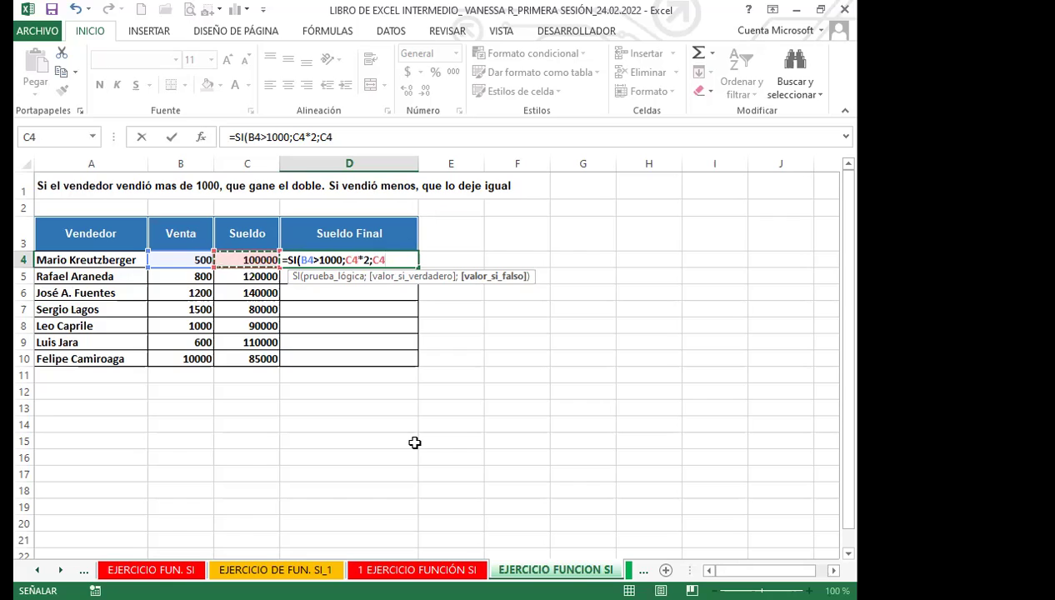
{"action": "type", "text": ")"}
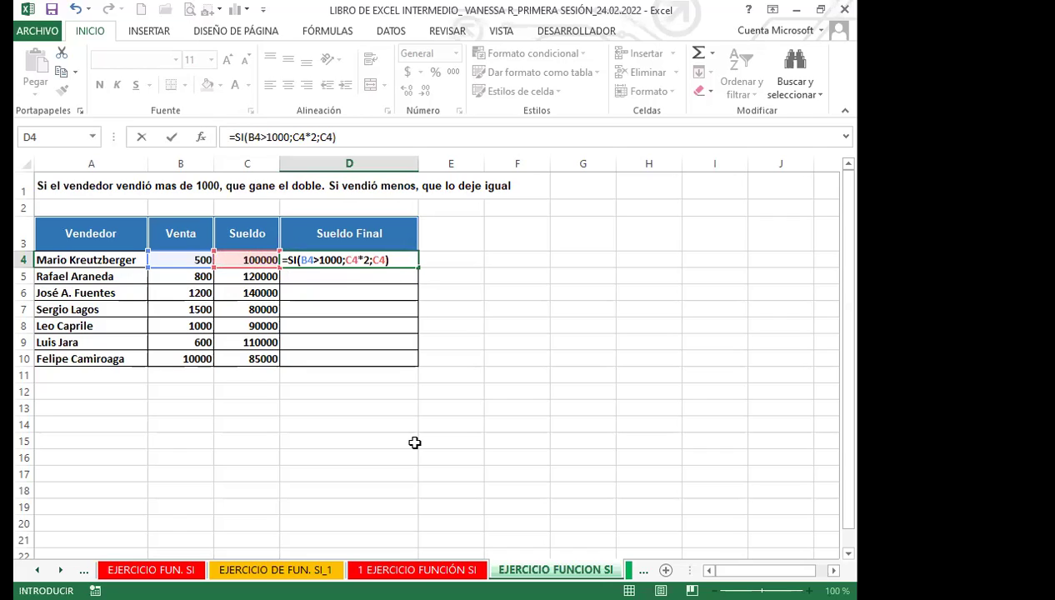
{"action": "key", "text": "Return"}
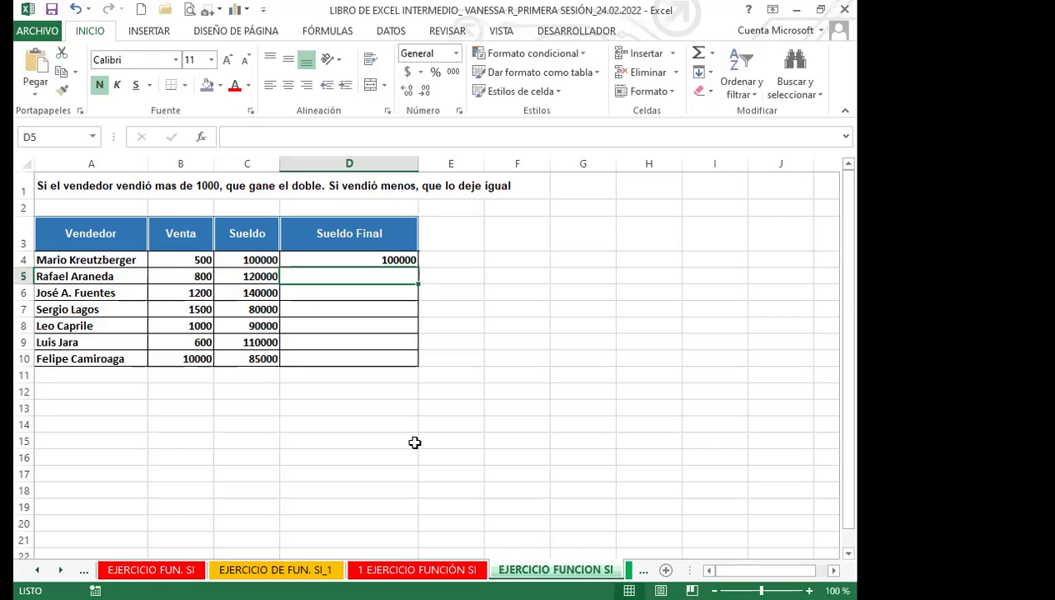
{"action": "left_click", "coordinate": [368, 263]}
{"action": "left_click_drag", "start_coordinate": [421, 268], "coordinate": [421, 364]}
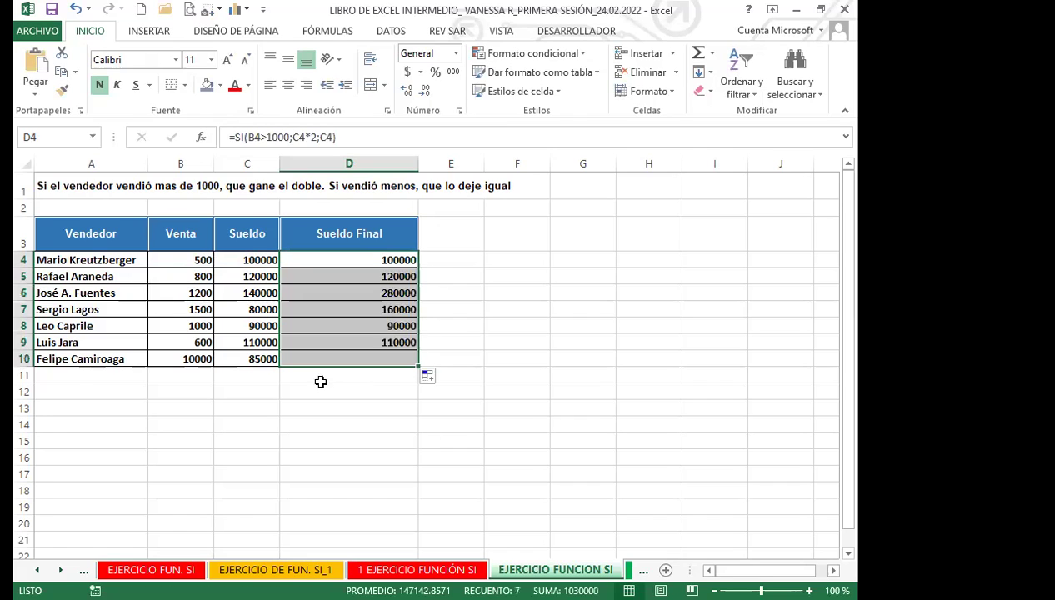
Check the Sueldo Final formulas in D4 through D10 against each seller's Venta and Sueldo.
{"action": "left_click", "coordinate": [173, 261]}
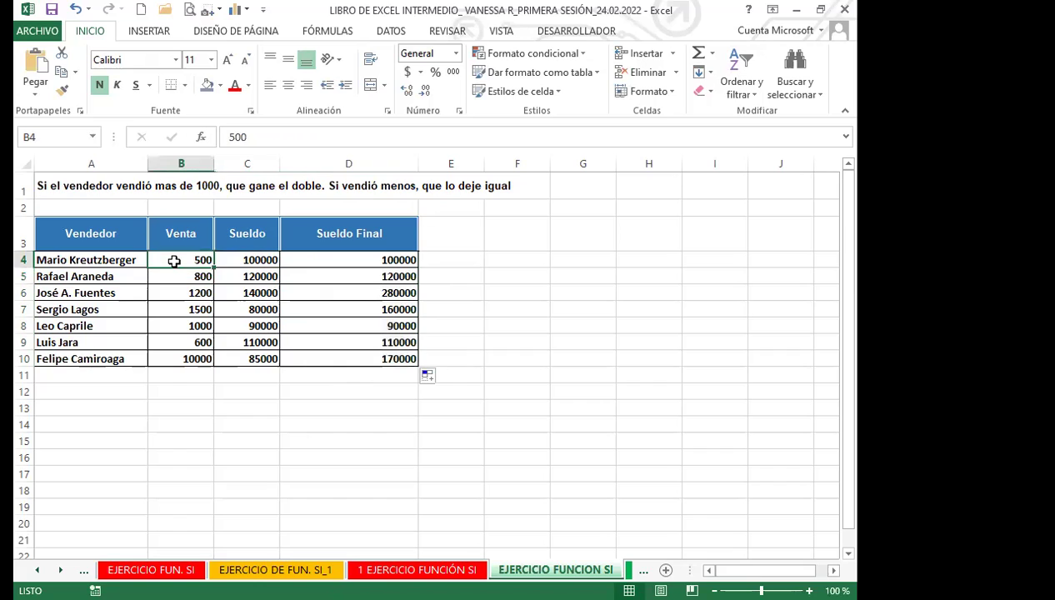
{"action": "left_click", "coordinate": [337, 259]}
{"action": "left_click", "coordinate": [341, 279]}
{"action": "left_click", "coordinate": [339, 291]}
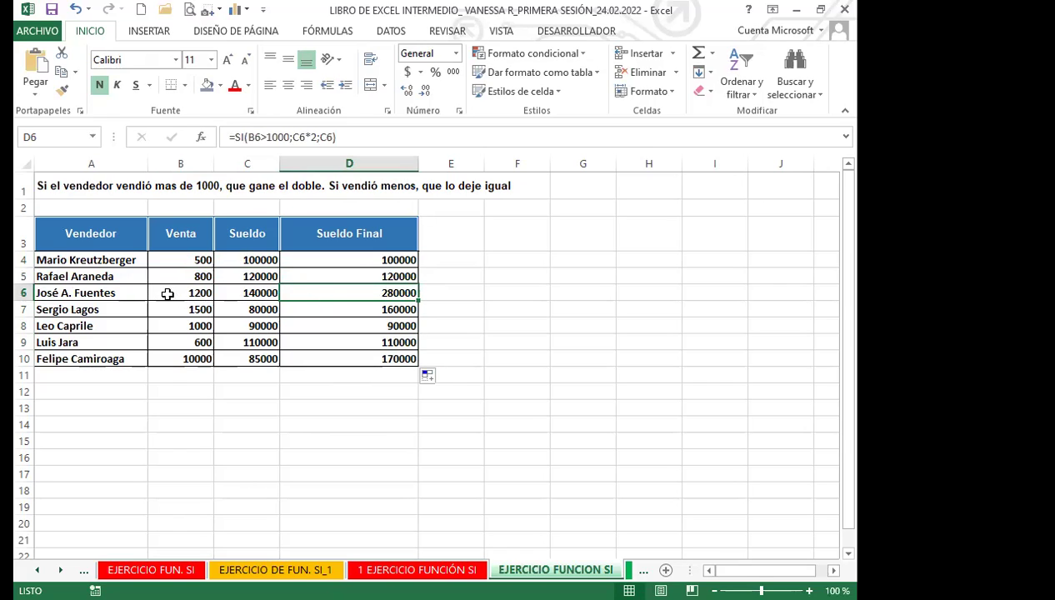
{"action": "left_click", "coordinate": [325, 310]}
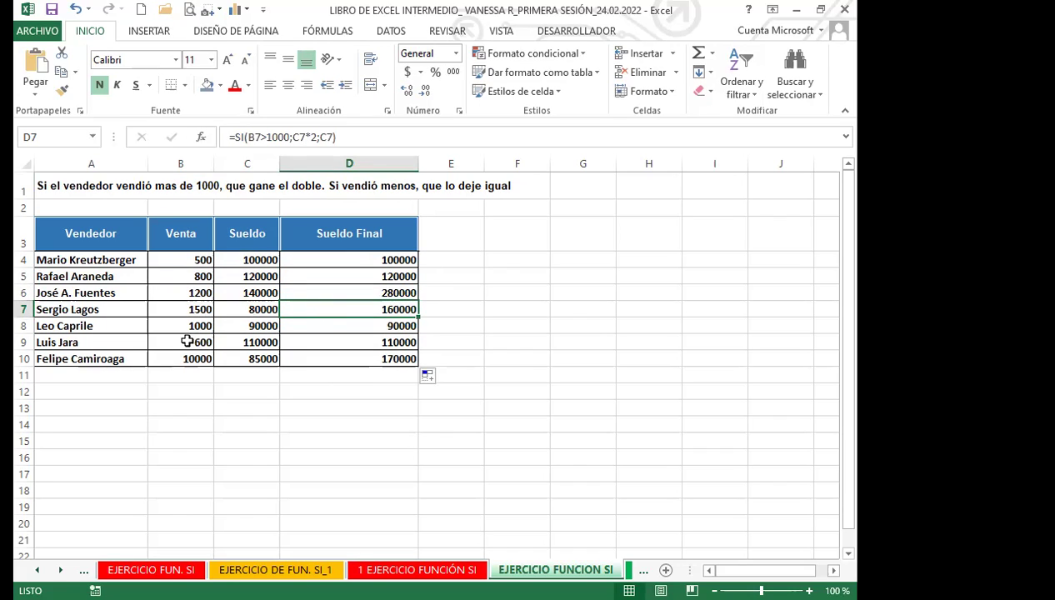
{"action": "left_click", "coordinate": [335, 331]}
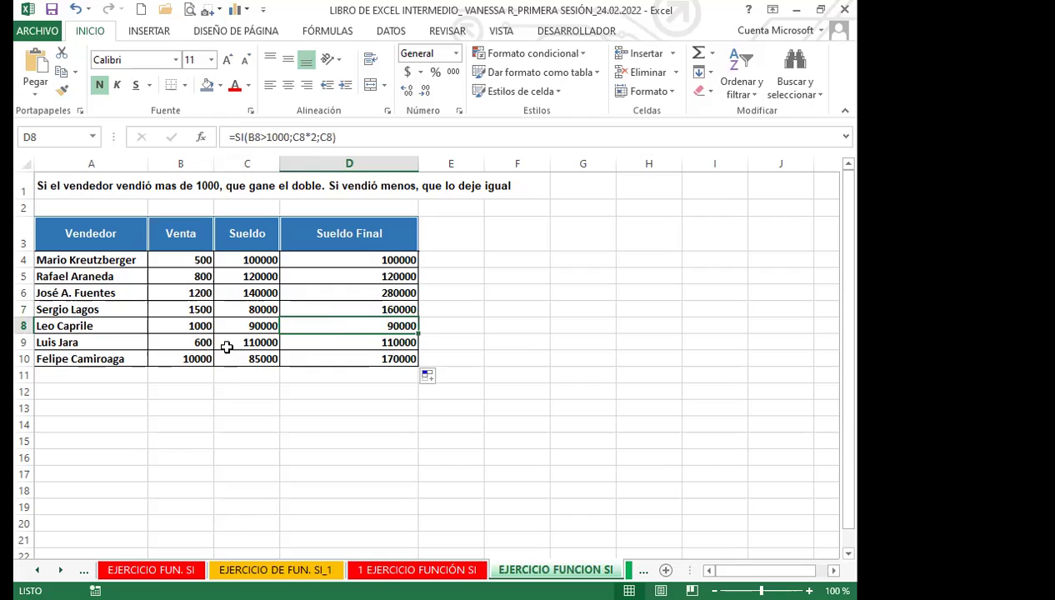
{"action": "left_click", "coordinate": [309, 338]}
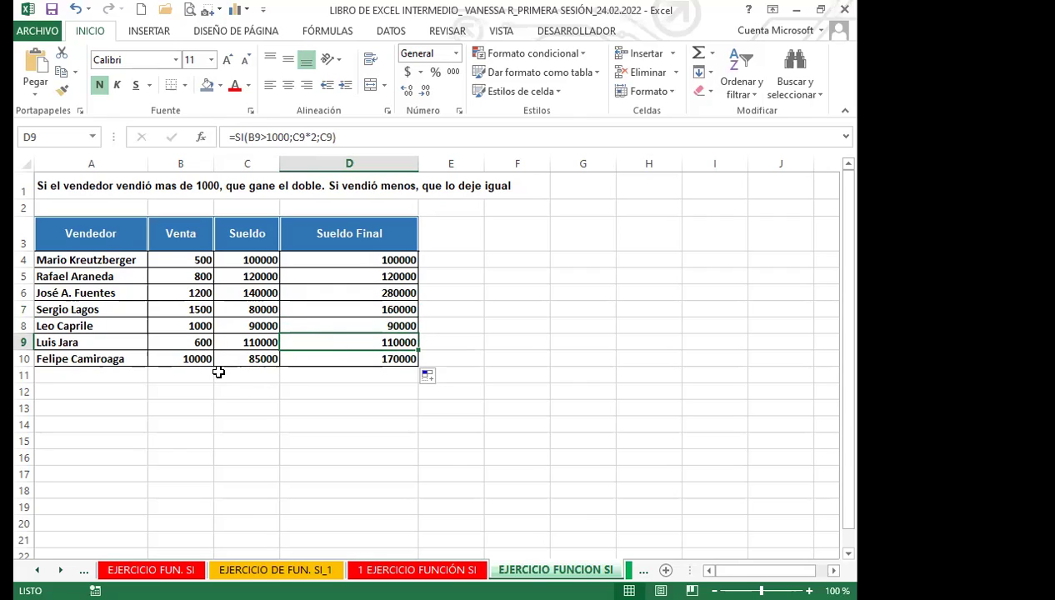
{"action": "left_click", "coordinate": [316, 359]}
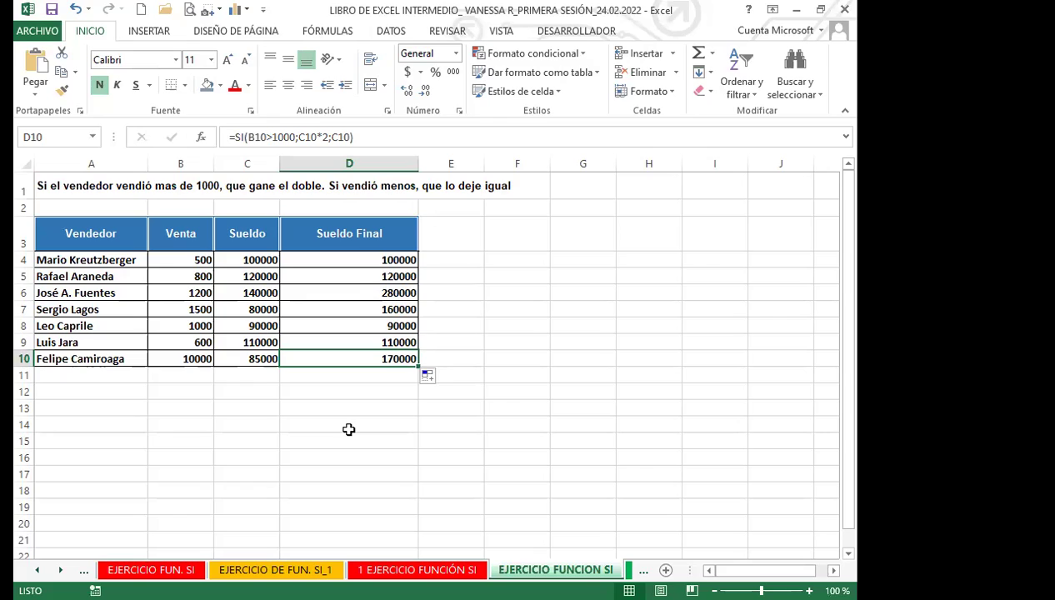
{"action": "left_click", "coordinate": [372, 260]}
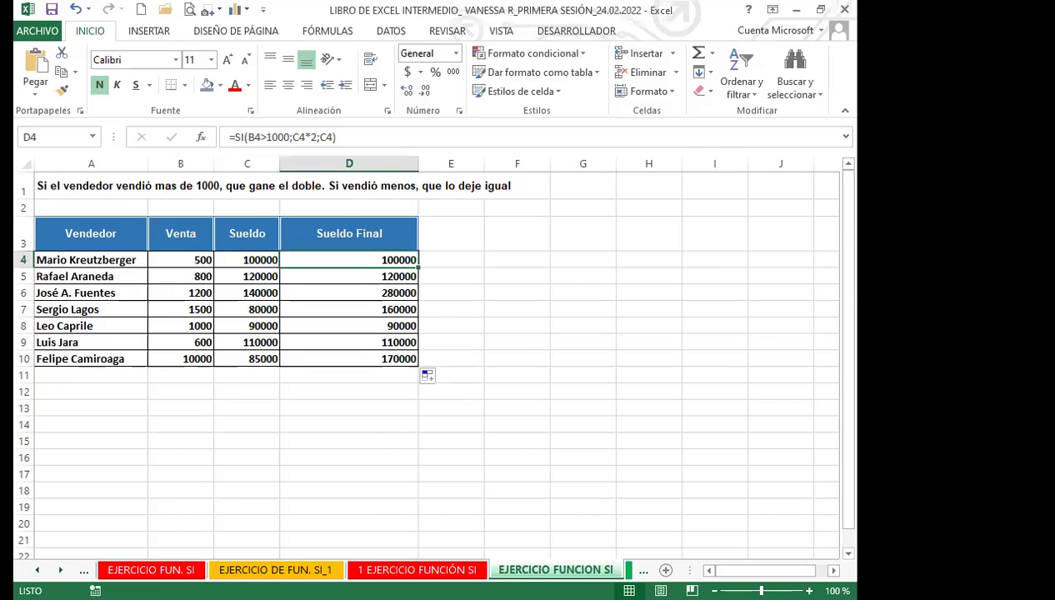
On the II JERCICIO FUNCION SI sheet, start an SI function in C2 testing the Rendimiento in B2 with the >= operator.
{"action": "key", "text": "ctrl+Page_Down"}
{"action": "key", "text": "ctrl+Page_Down"}
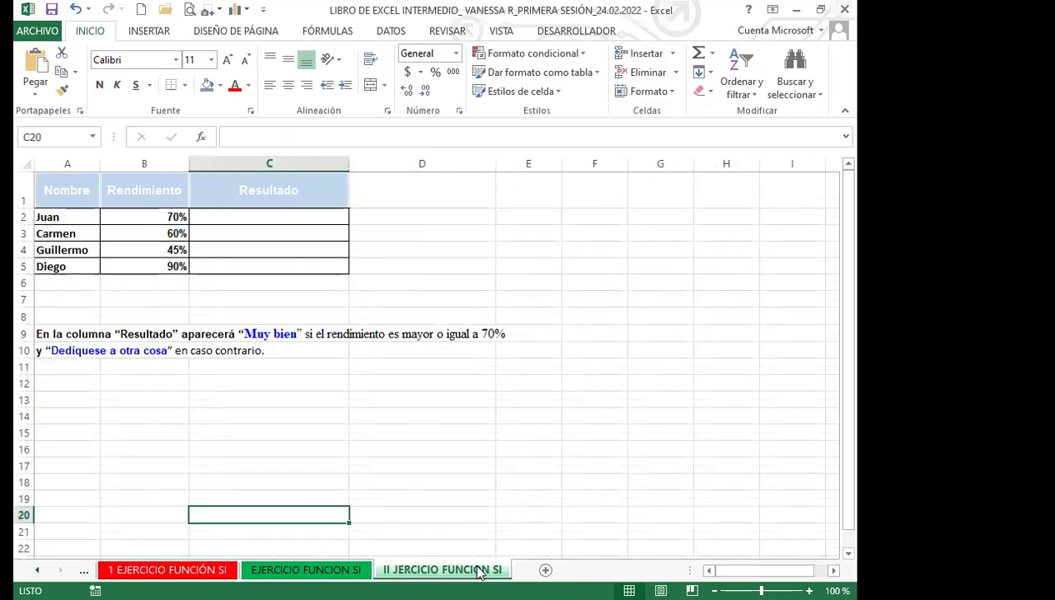
{"action": "left_click", "coordinate": [259, 213]}
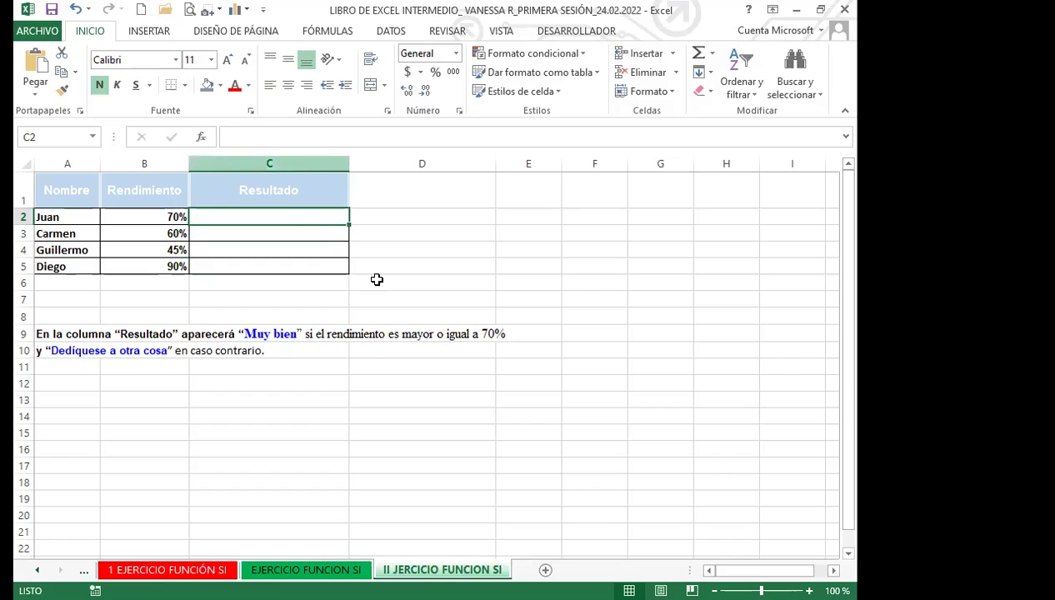
{"action": "type", "text": "=S"}
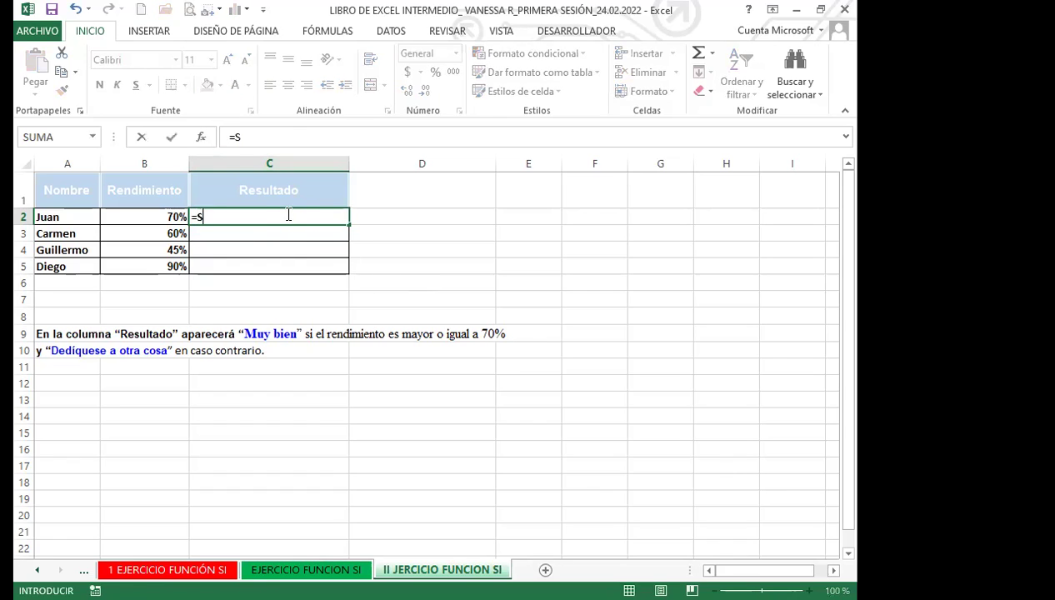
{"action": "type", "text": "I("}
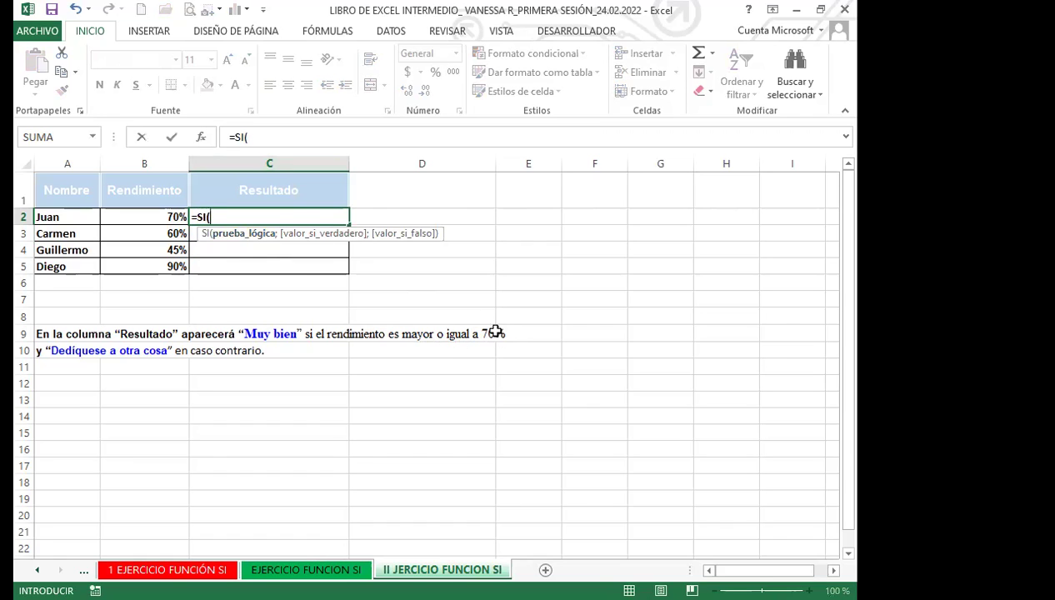
{"action": "left_click", "coordinate": [157, 216]}
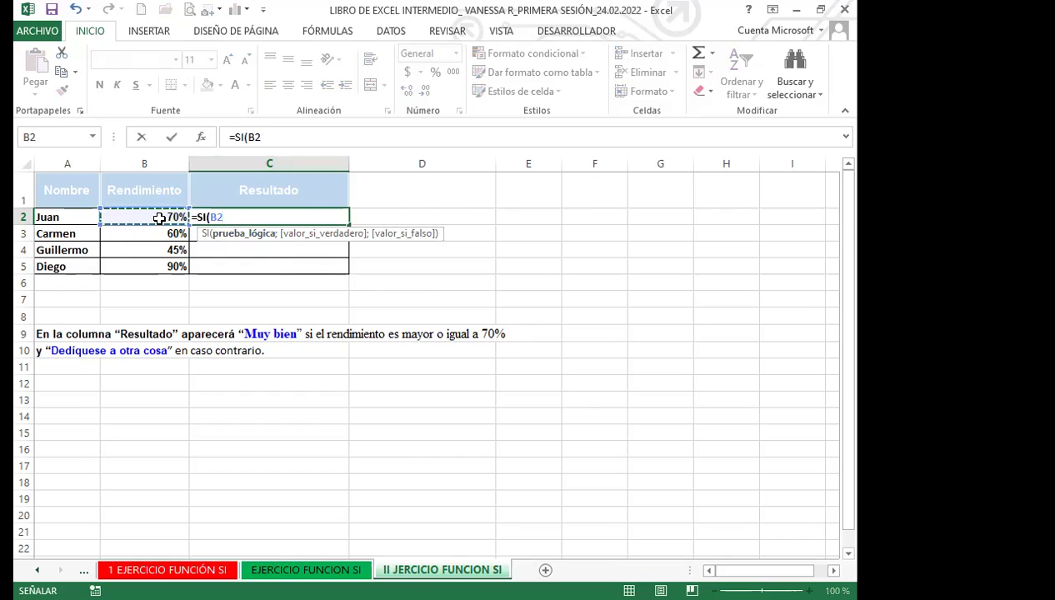
{"action": "type", "text": ">"}
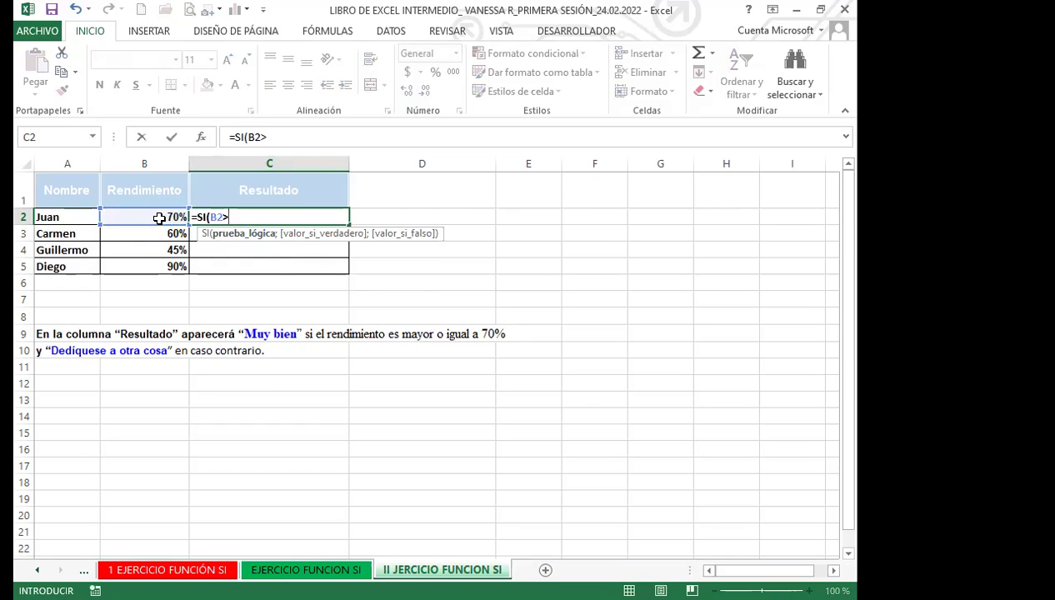
{"action": "type", "text": ")"}
{"action": "key", "text": "BackSpace"}
{"action": "type", "text": "="}
{"action": "left_click", "coordinate": [152, 217]}
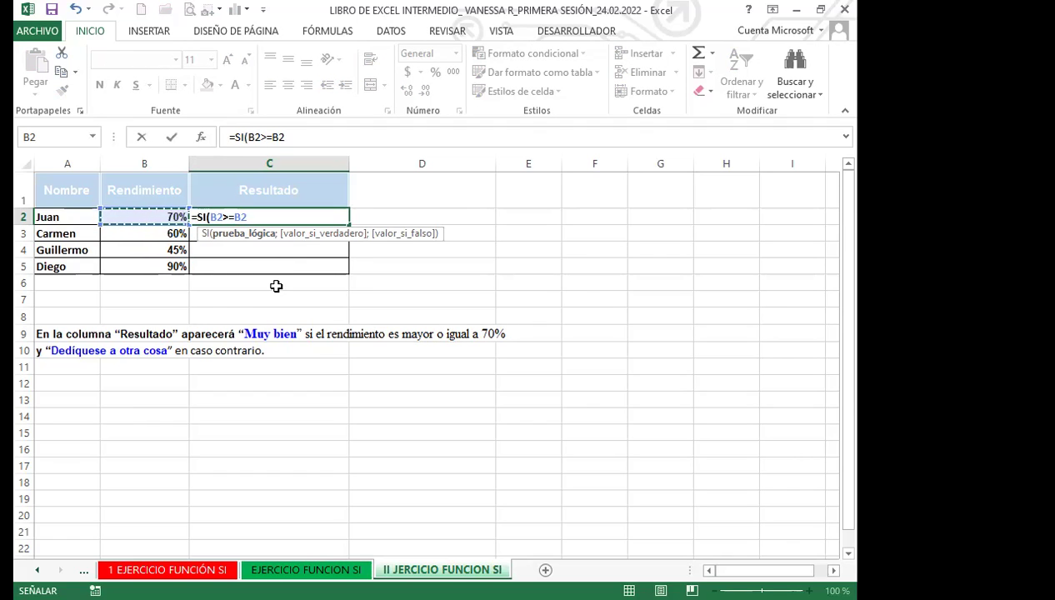
{"action": "key", "text": "BackSpace"}
{"action": "key", "text": "BackSpace"}
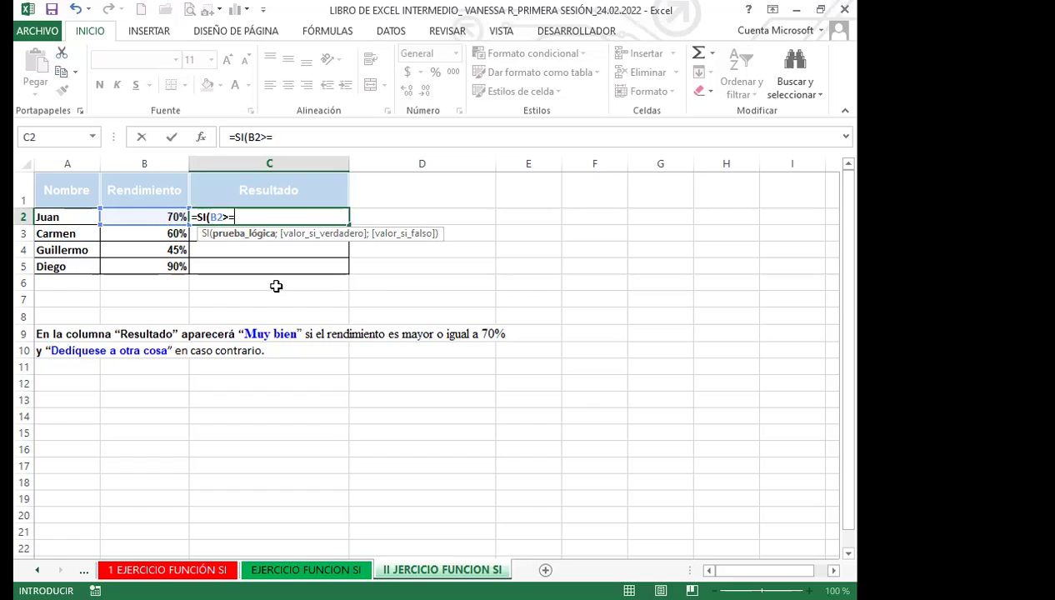
Complete the C2 formula with the threshold 70%, "MUY BIEN" as the value if true and "DEDIQUESE A OTRA COSA" if false.
{"action": "type", "text": "70%"}
{"action": "type", "text": ";\""}
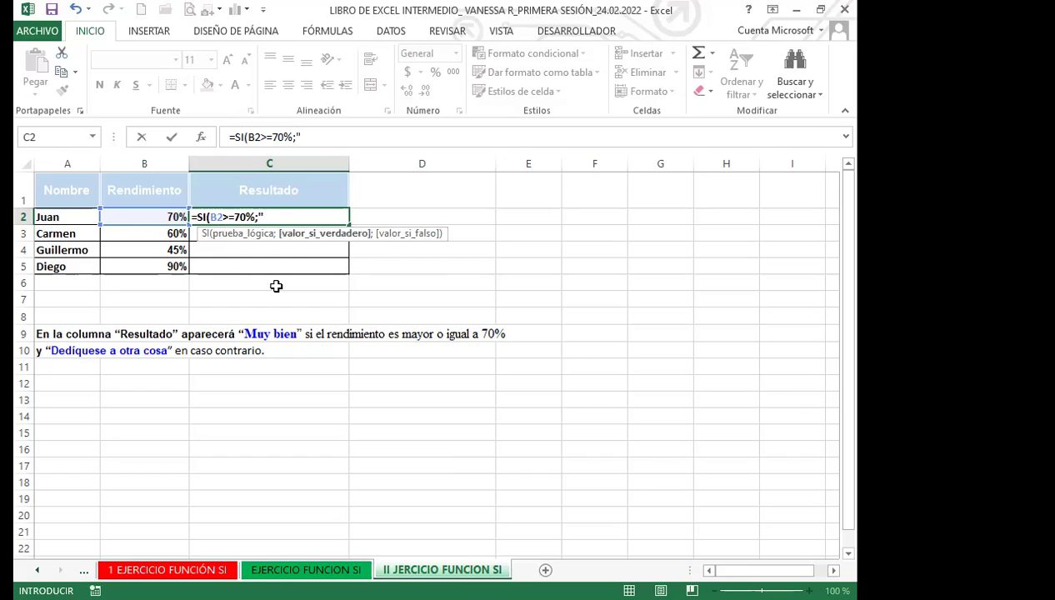
{"action": "type", "text": "MUY BIEN"}
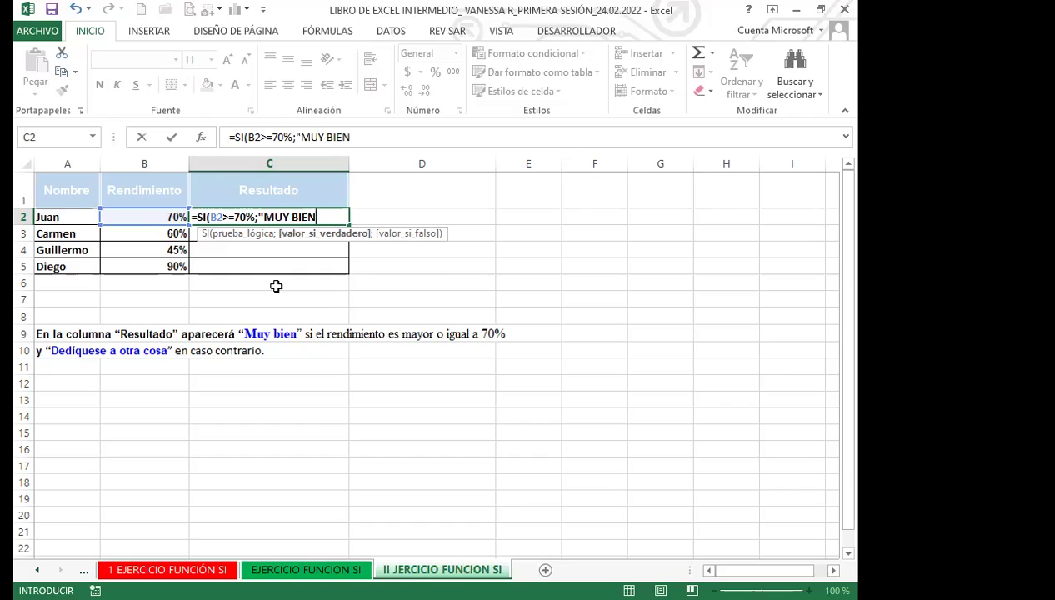
{"action": "type", "text": "\";\""}
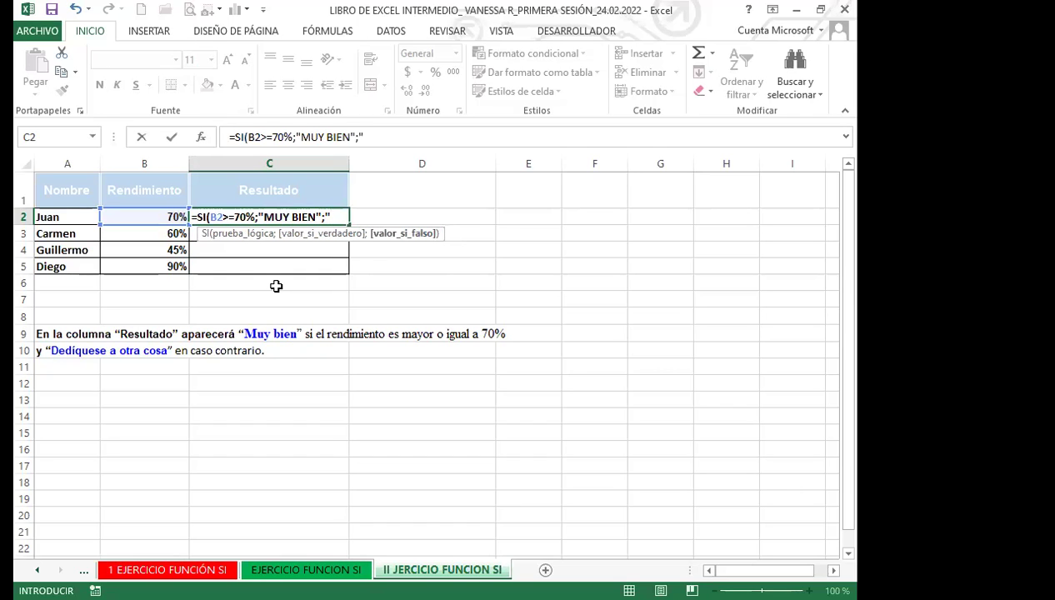
{"action": "type", "text": "DEDIQUE"}
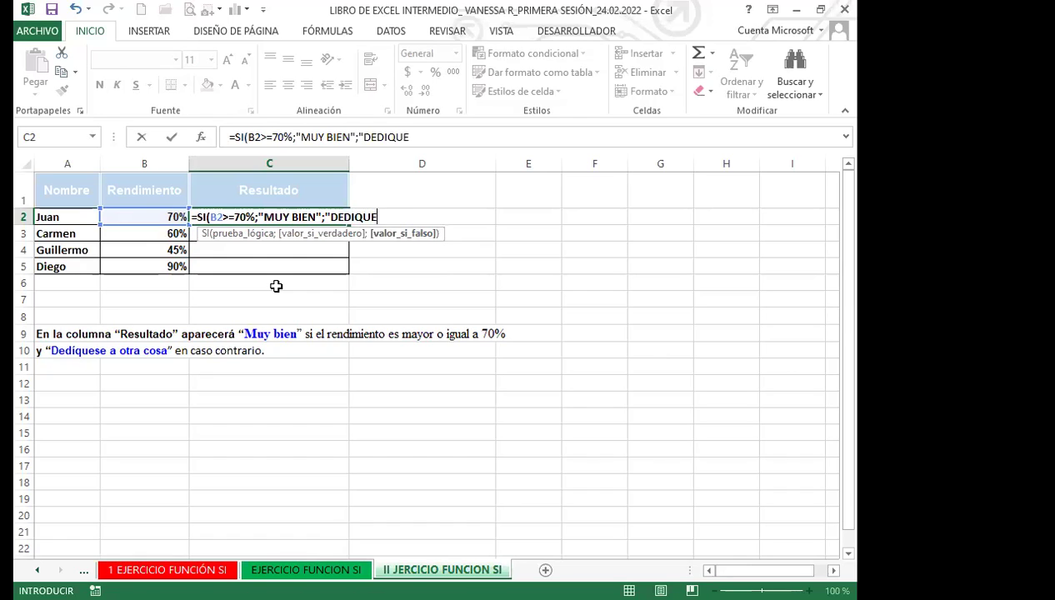
{"action": "type", "text": "SE A OTRA C"}
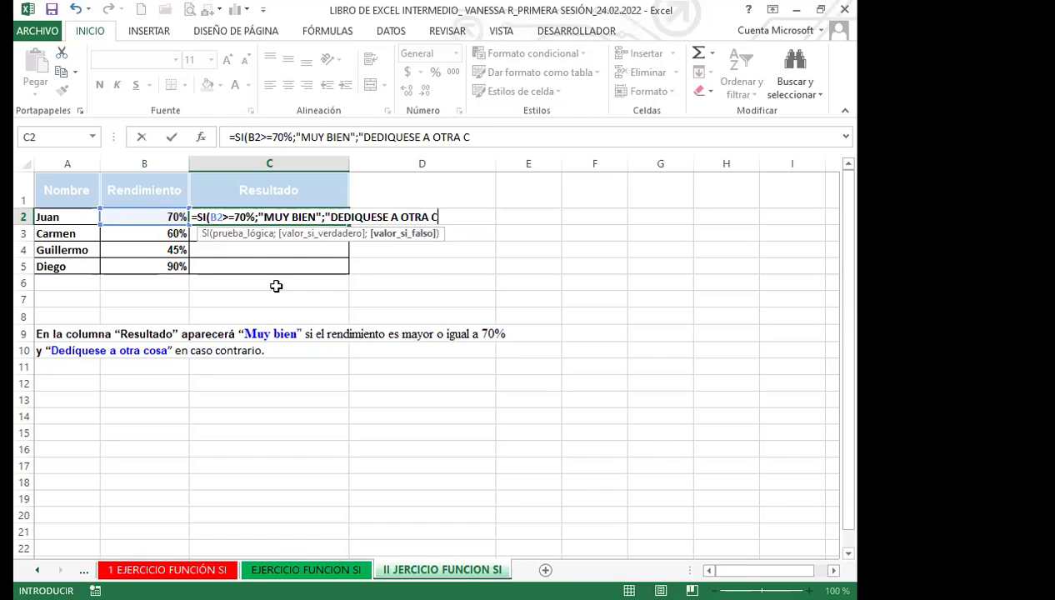
{"action": "type", "text": "OSA\""}
{"action": "key", "text": "Return"}
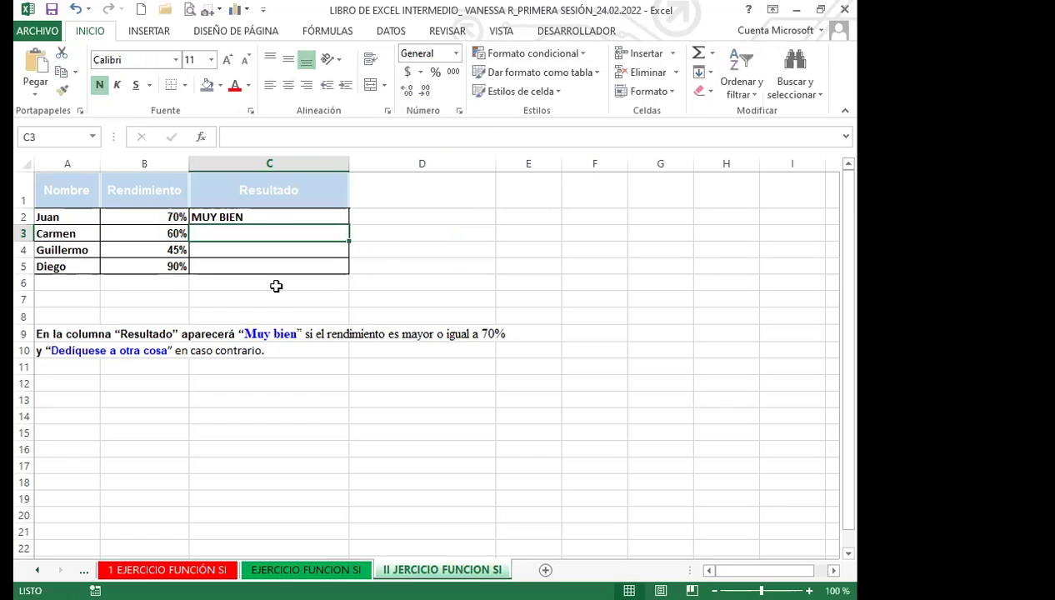
Fill the Resultado formula in C2 down to C5 and check the copied formula in C5.
{"action": "left_click", "coordinate": [274, 215]}
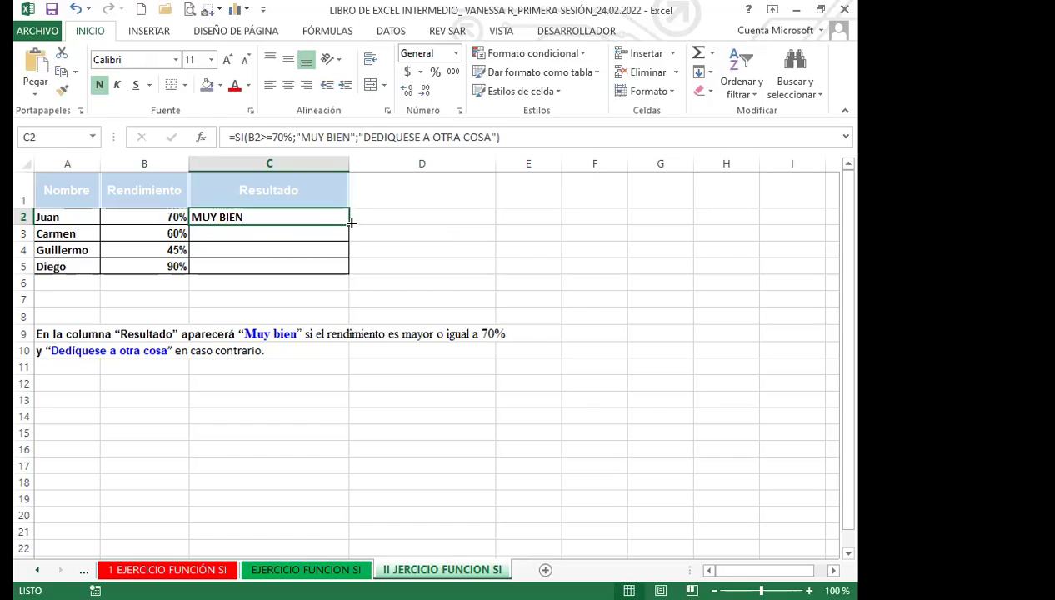
{"action": "left_click_drag", "start_coordinate": [351, 223], "coordinate": [347, 276]}
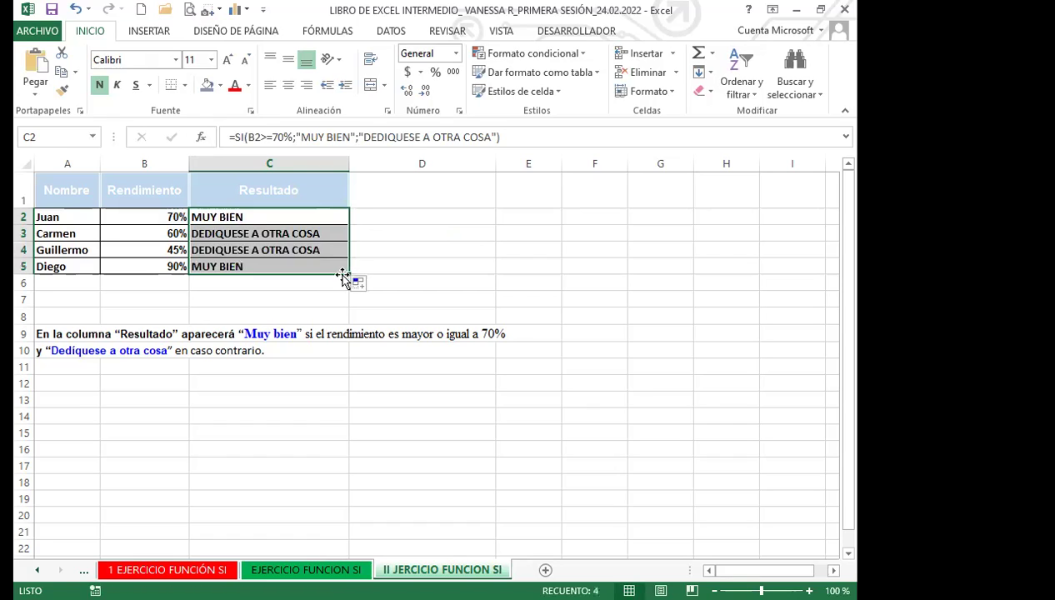
{"action": "left_click", "coordinate": [280, 266]}
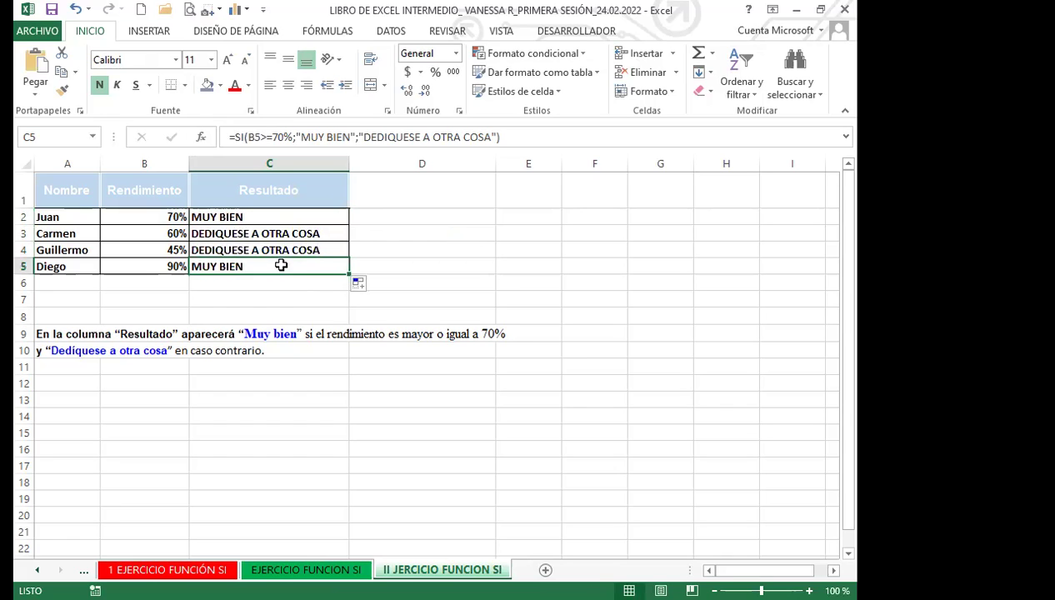
Test the Resultado formula by setting the Rendimiento in B2 first to 90% and finally to 50%, and review the formula in C2.
{"action": "left_click", "coordinate": [142, 215]}
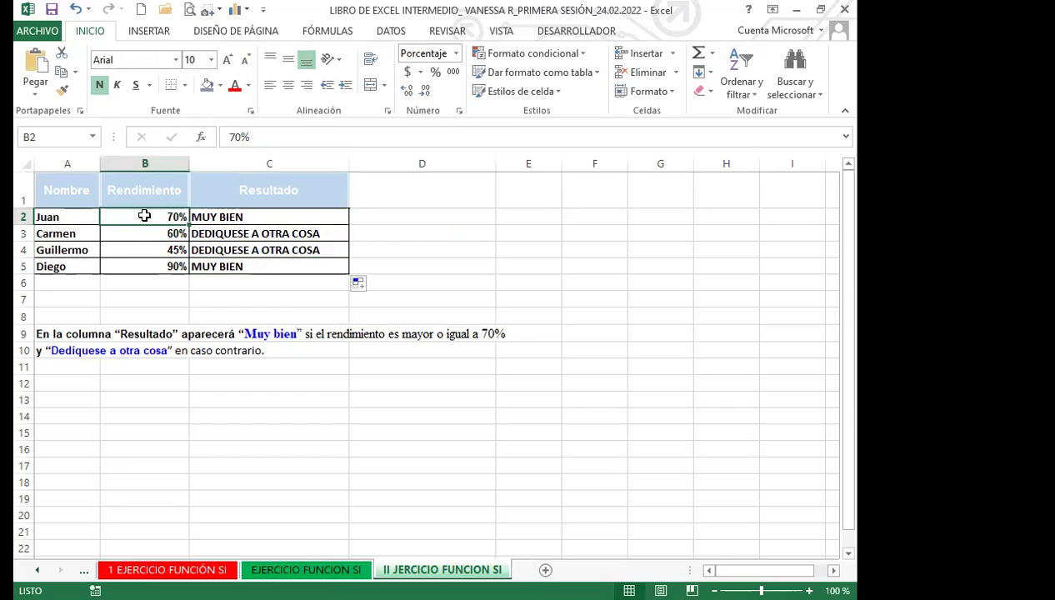
{"action": "type", "text": "90"}
{"action": "key", "text": "Return"}
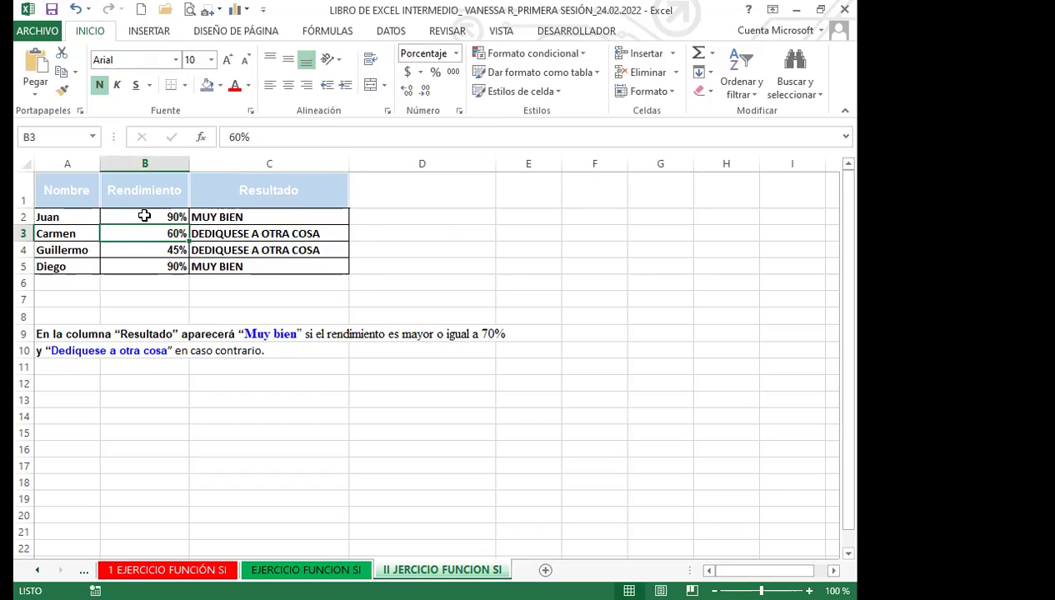
{"action": "left_click", "coordinate": [145, 216]}
{"action": "type", "text": "50"}
{"action": "key", "text": "Return"}
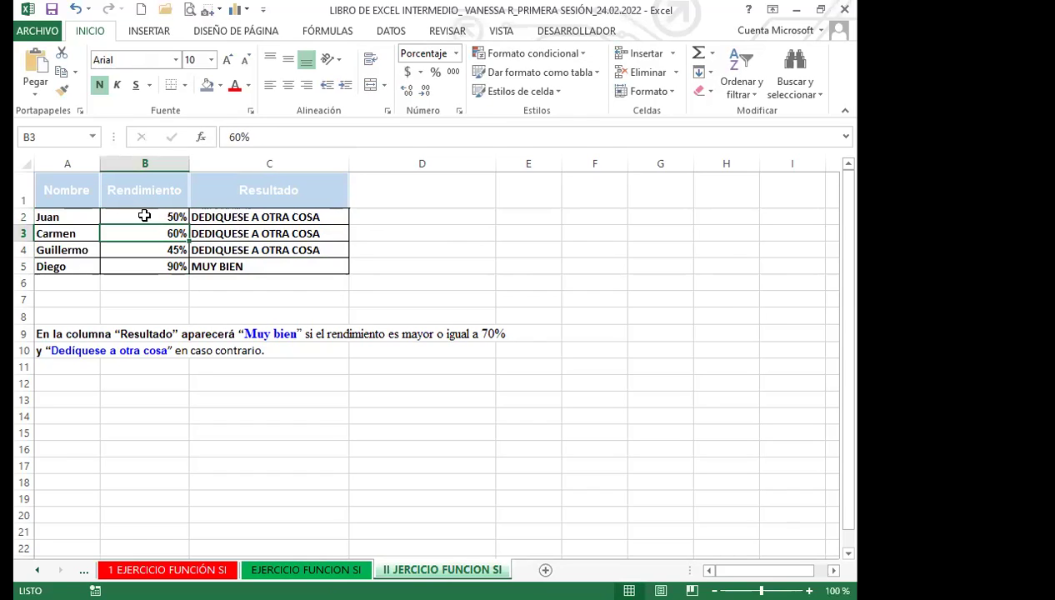
{"action": "left_click", "coordinate": [238, 214]}
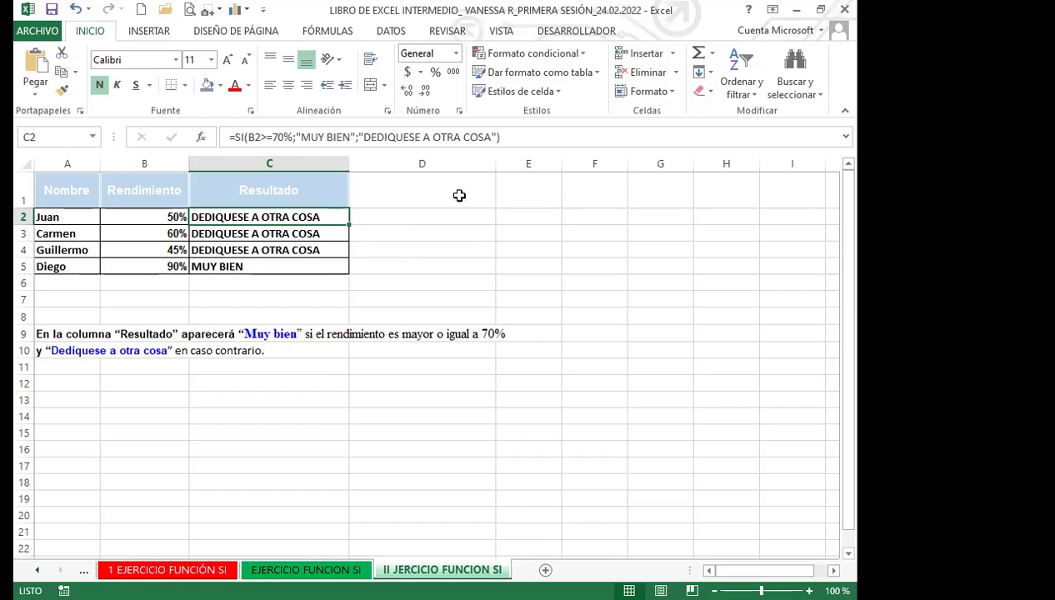
Enter the sample value 0.3 in the empty cell E2 and clear it again.
{"action": "left_click", "coordinate": [519, 218]}
{"action": "type", "text": "0.3"}
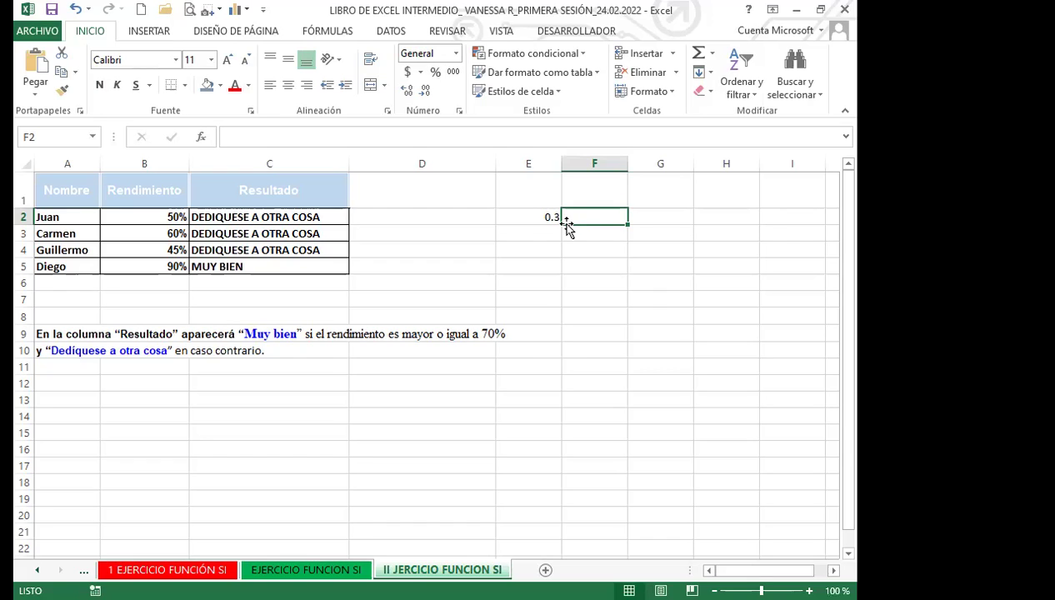
{"action": "left_click", "coordinate": [545, 218]}
{"action": "key", "text": "Delete"}
{"action": "left_click", "coordinate": [455, 223]}
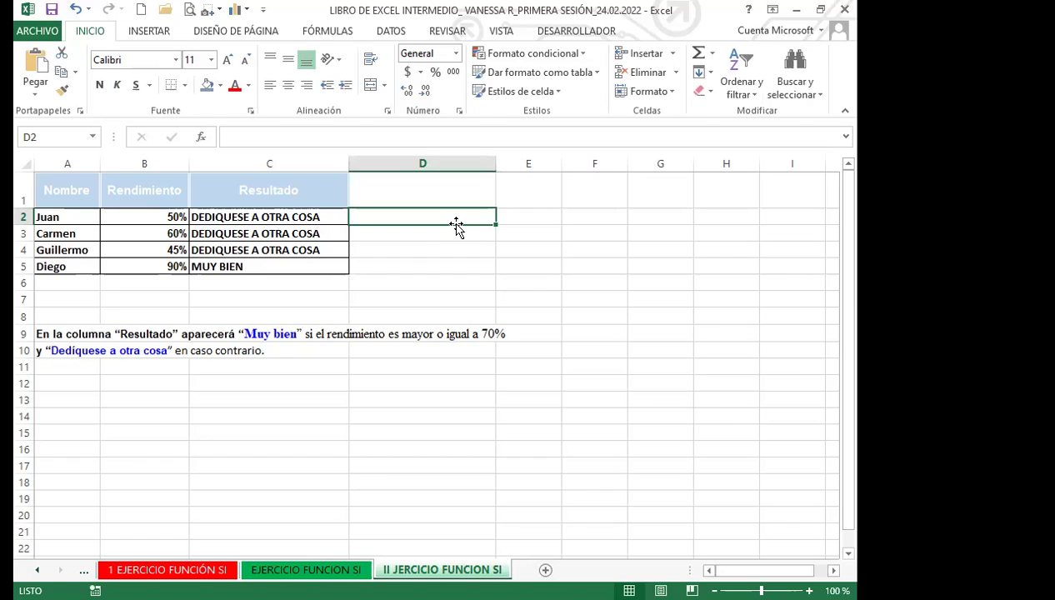
{"action": "left_click", "coordinate": [540, 320]}
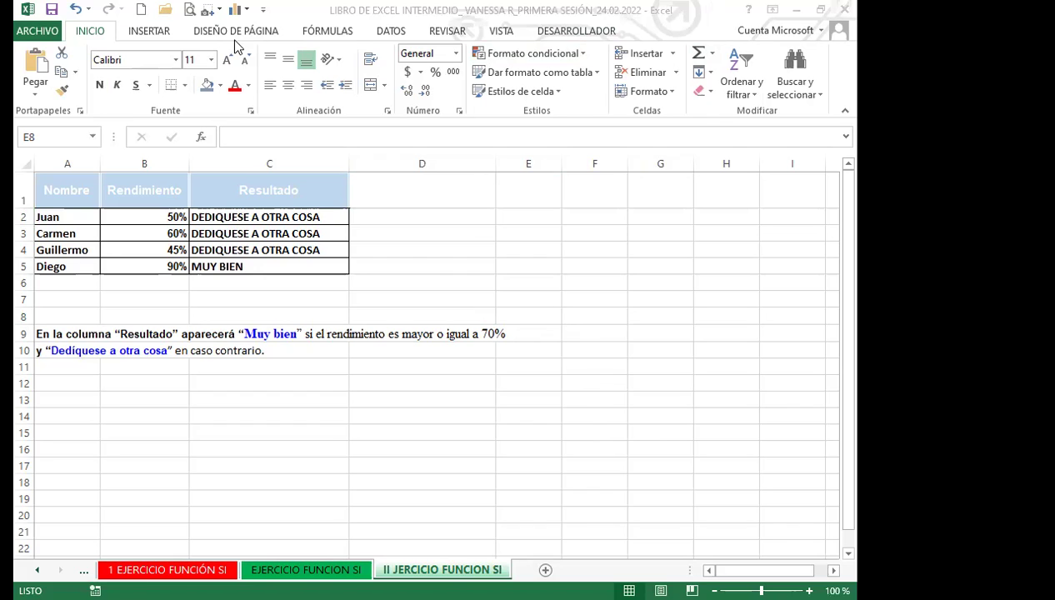
{"action": "left_click", "coordinate": [500, 31]}
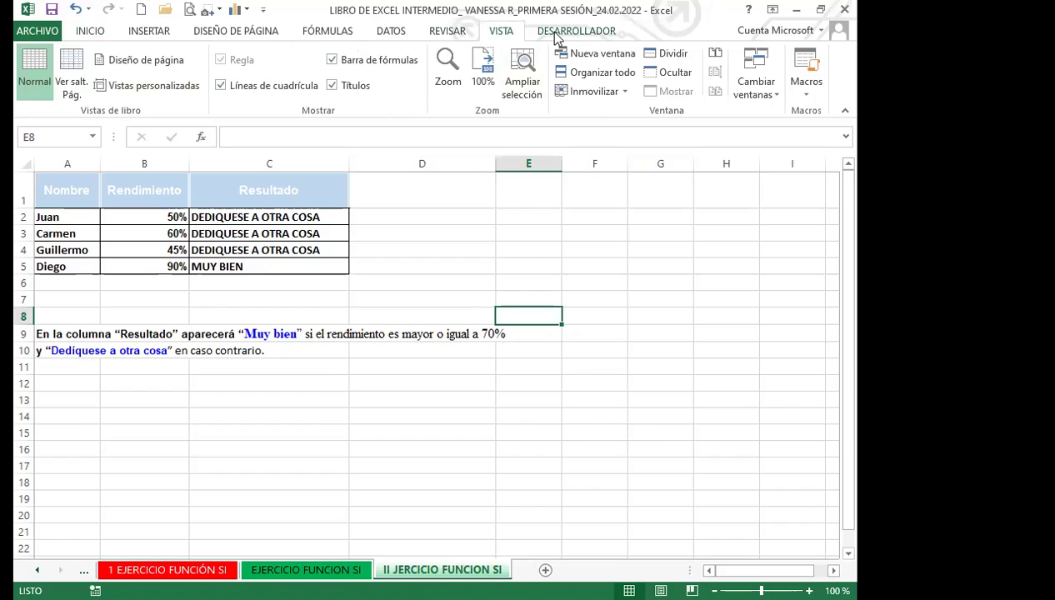
{"action": "left_click", "coordinate": [441, 32]}
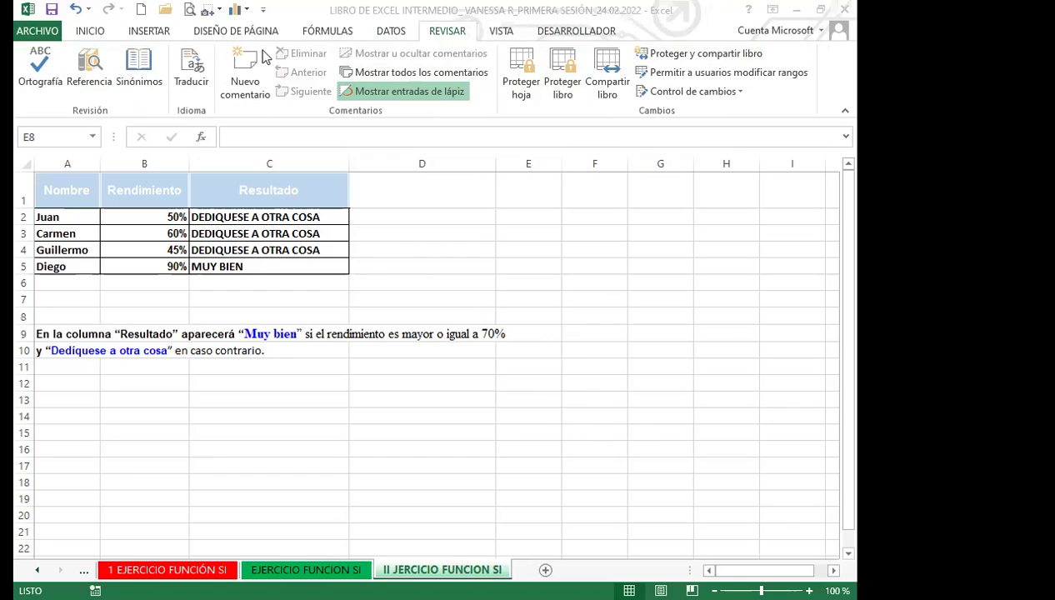
{"action": "left_click", "coordinate": [446, 34]}
Switch to the PowerPoint presentation showing the closing slide "Gracias por su atención... EXCEL".
{"action": "key", "text": "alt+Tab"}
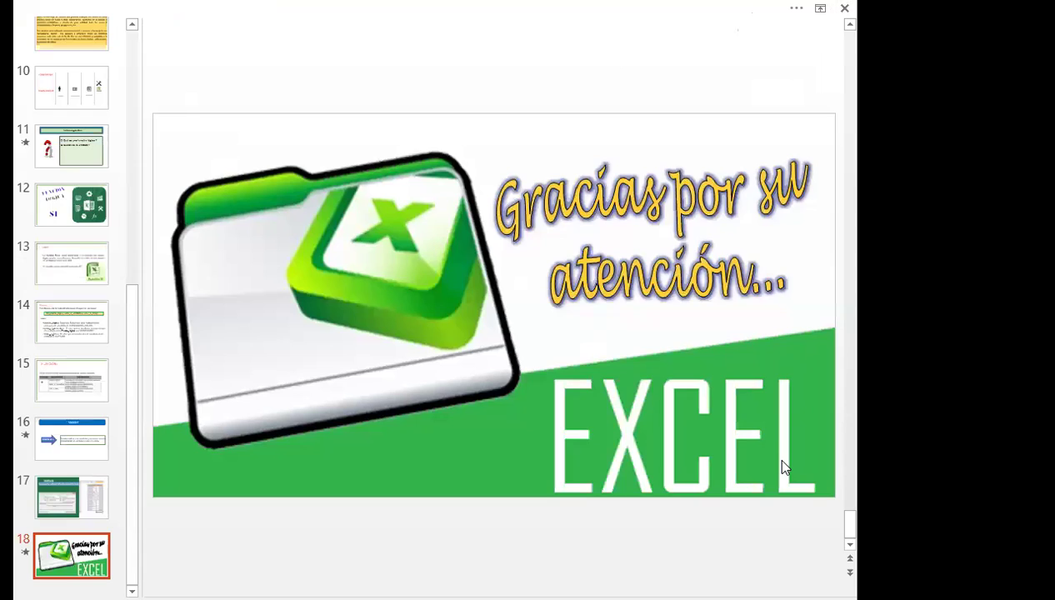